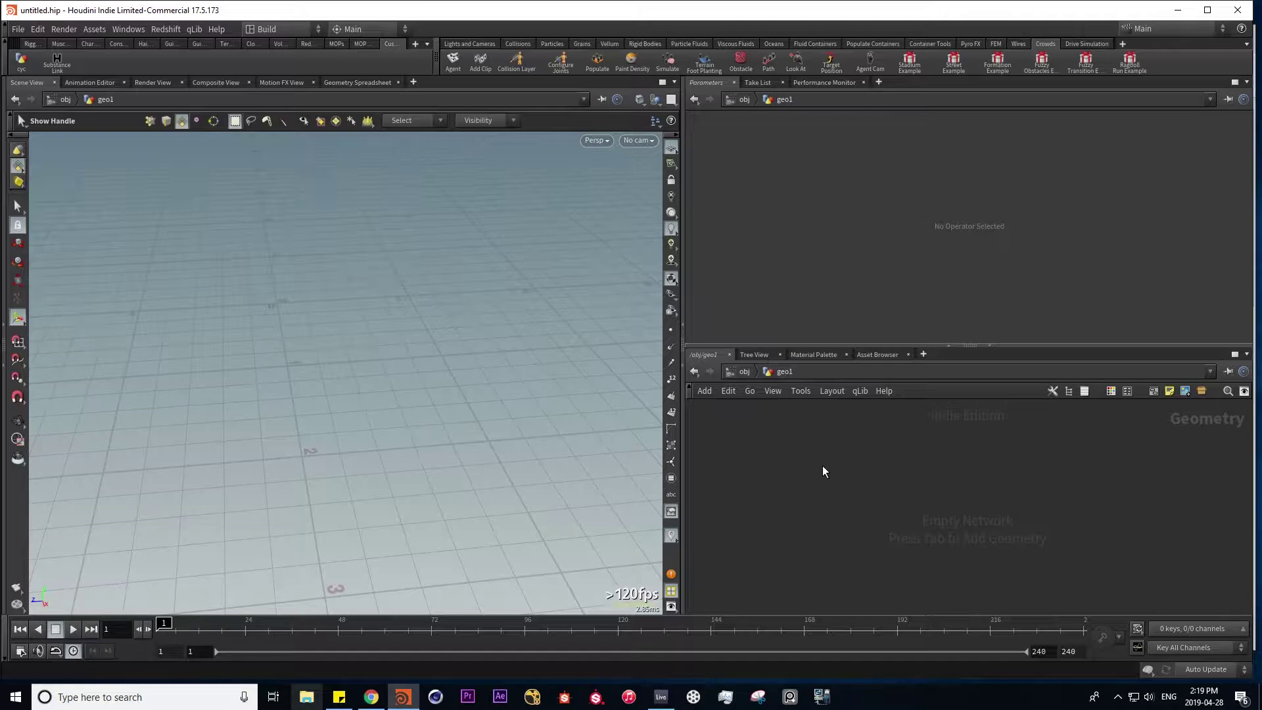
# Add a Torus SOP, then a Remesh below it with Target Edge Length 0.107
pyautogui.press('Tab')
pyautogui.write('torus')
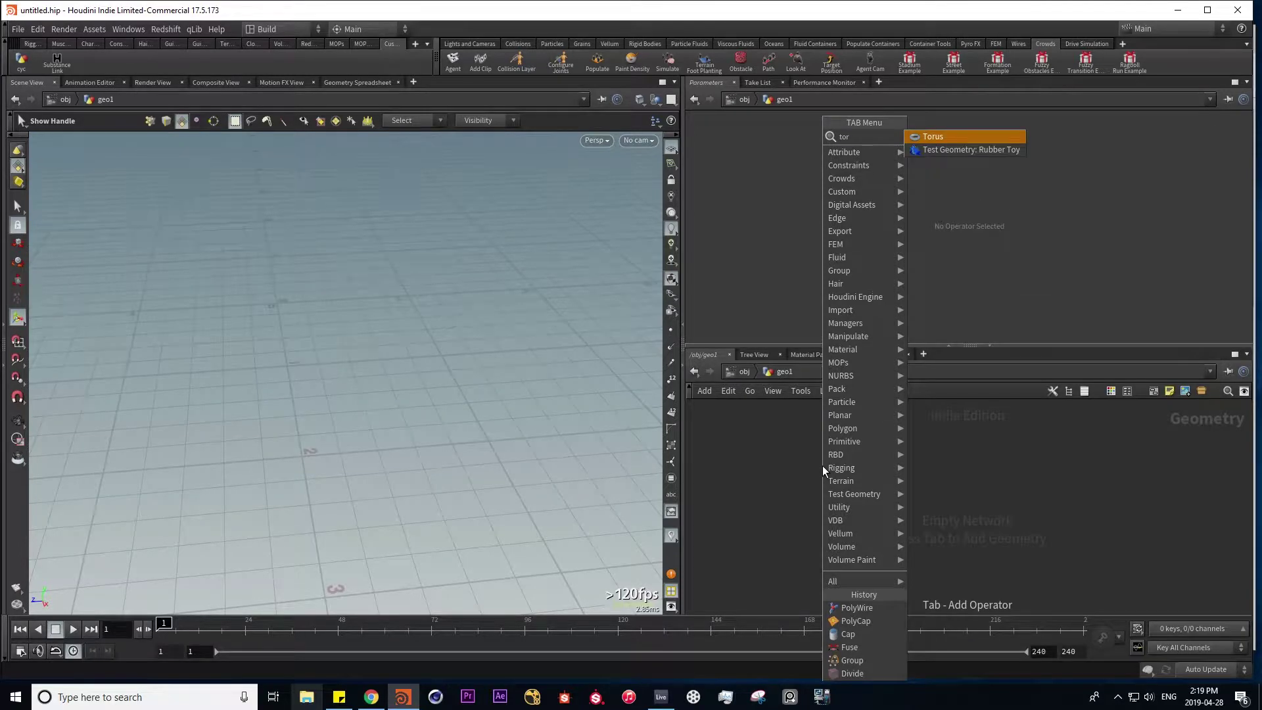
pyautogui.press('Return')
pyautogui.press('Tab')
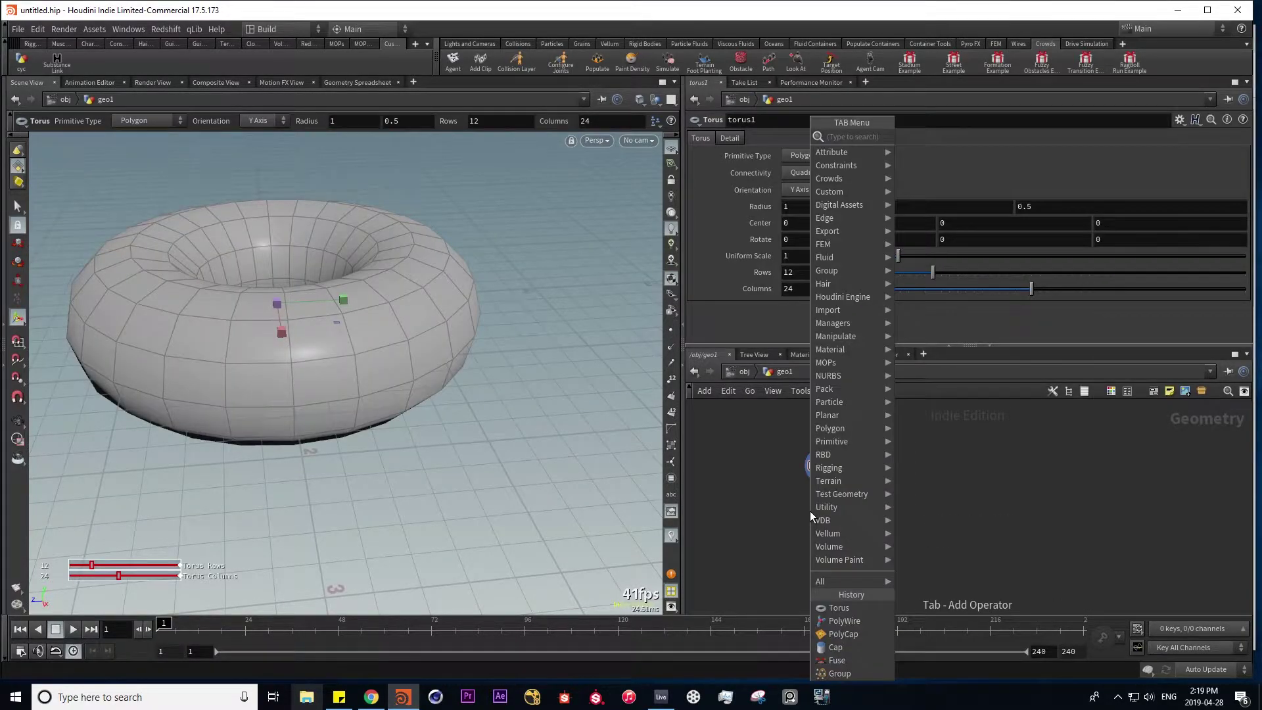
pyautogui.write('mountain')
pyautogui.press('Return')
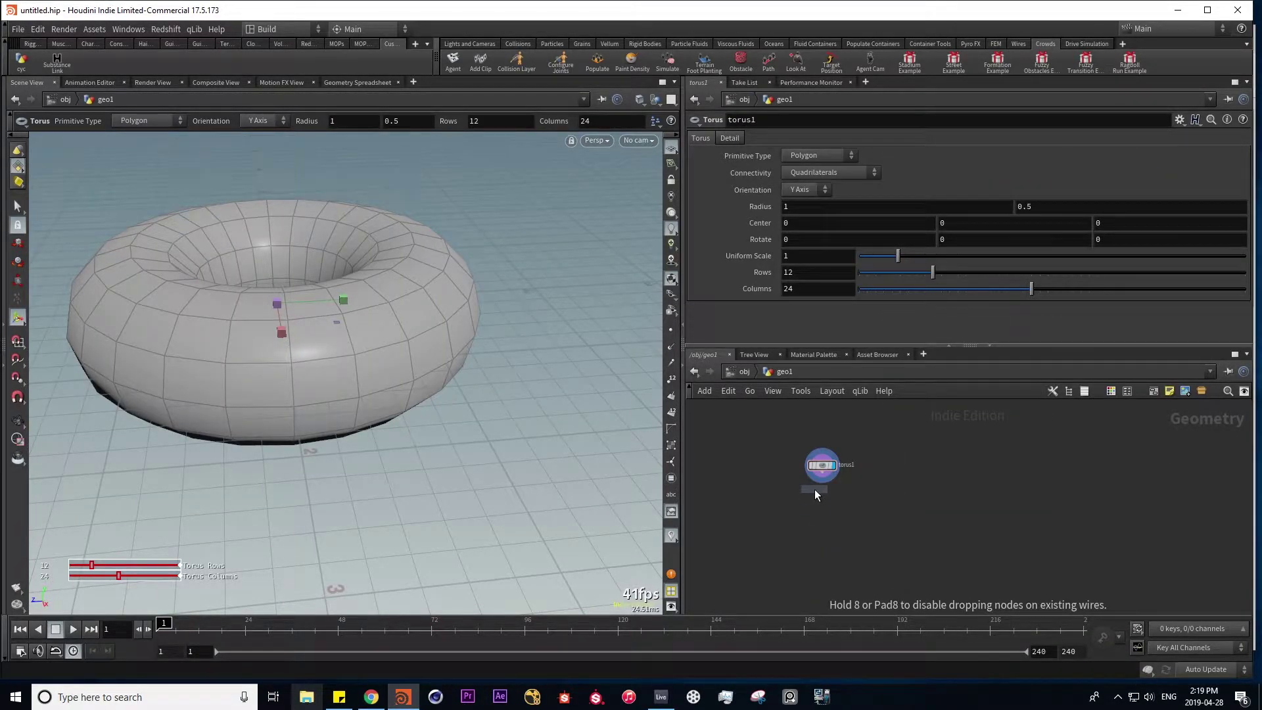
pyautogui.click(821, 493)
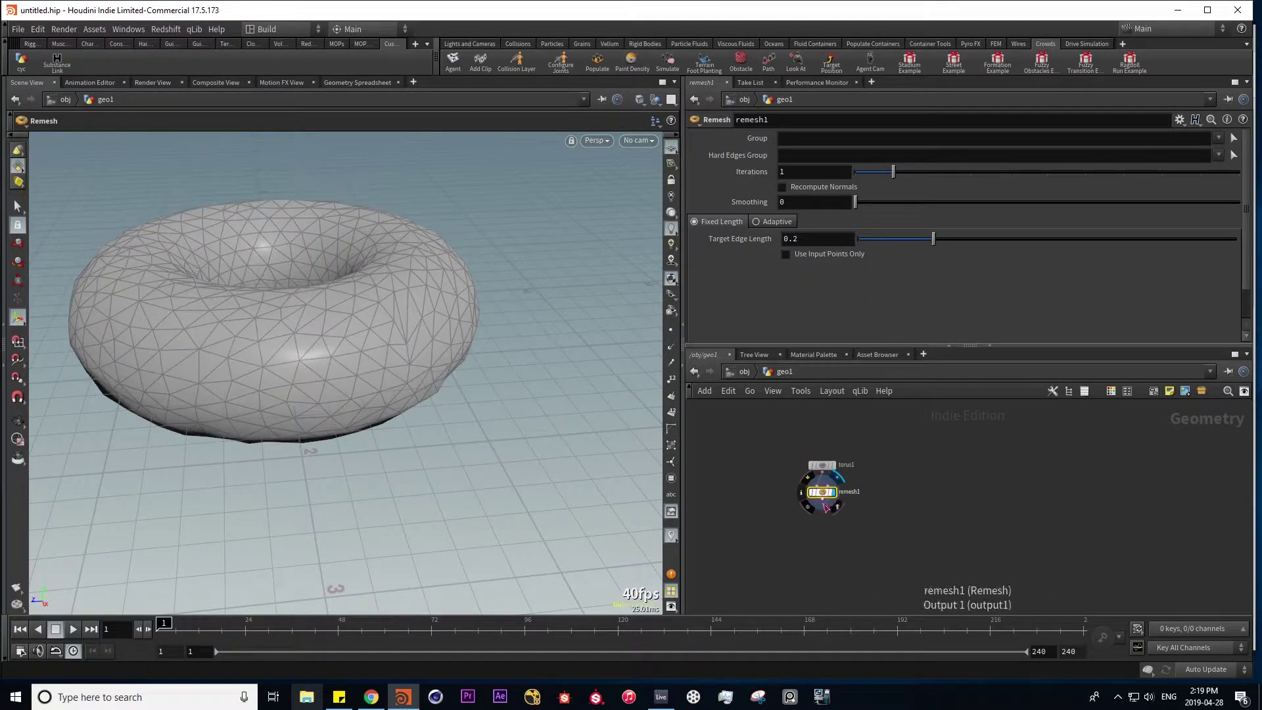
pyautogui.moveTo(934, 239); pyautogui.dragTo(898, 232)
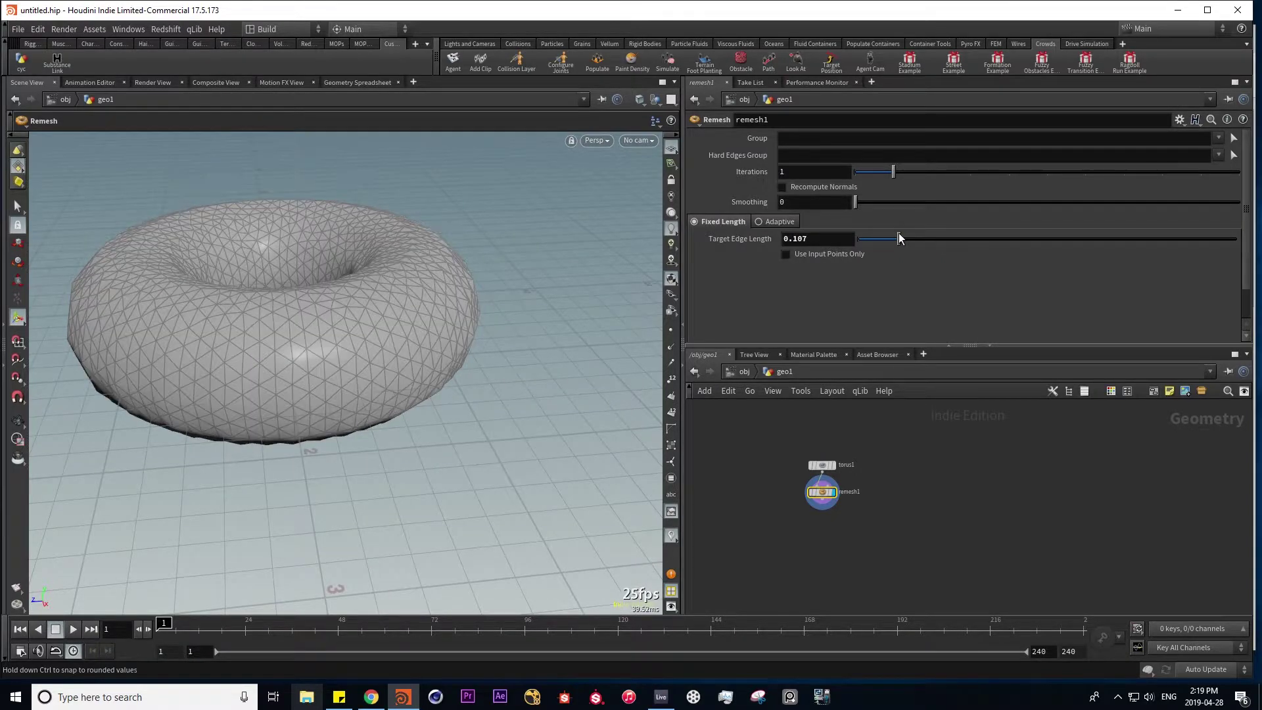
# Append a displayed Divide SOP with Compute Dual on, making the torus hexagonal
pyautogui.press('Tab')
pyautogui.write('divi')
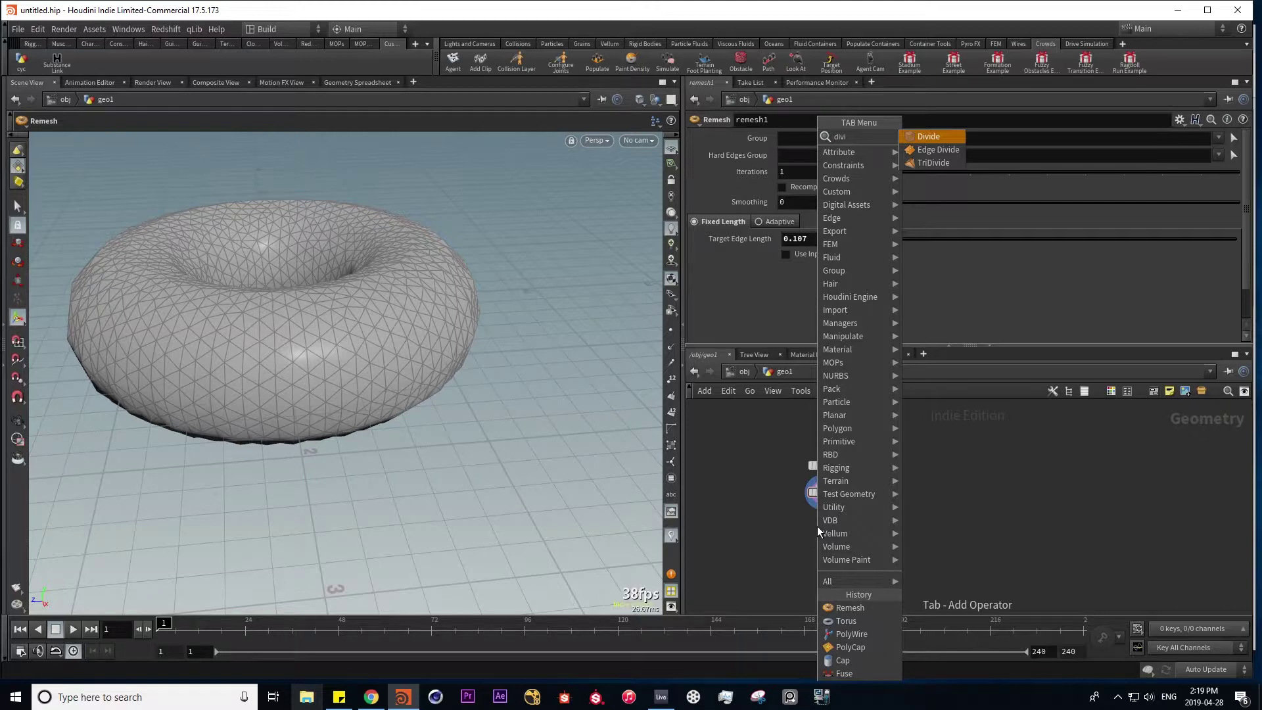
pyautogui.press('Return')
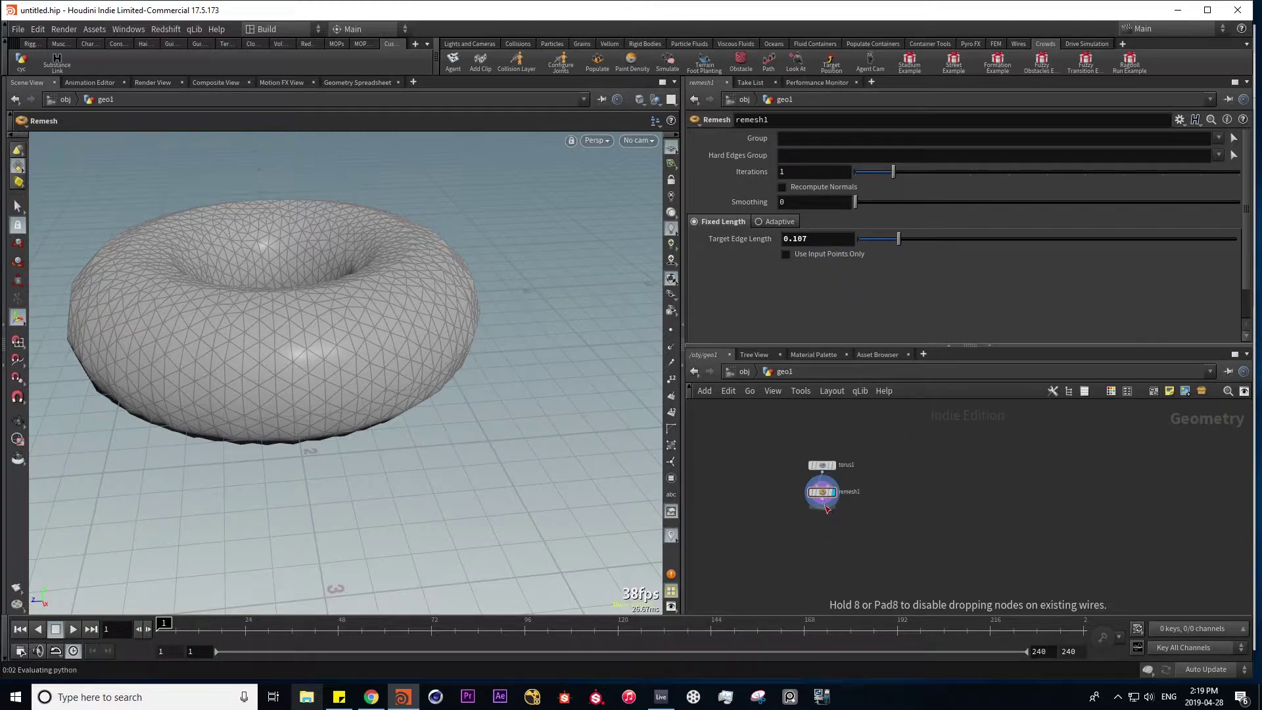
pyautogui.click(823, 518)
pyautogui.click(836, 524)
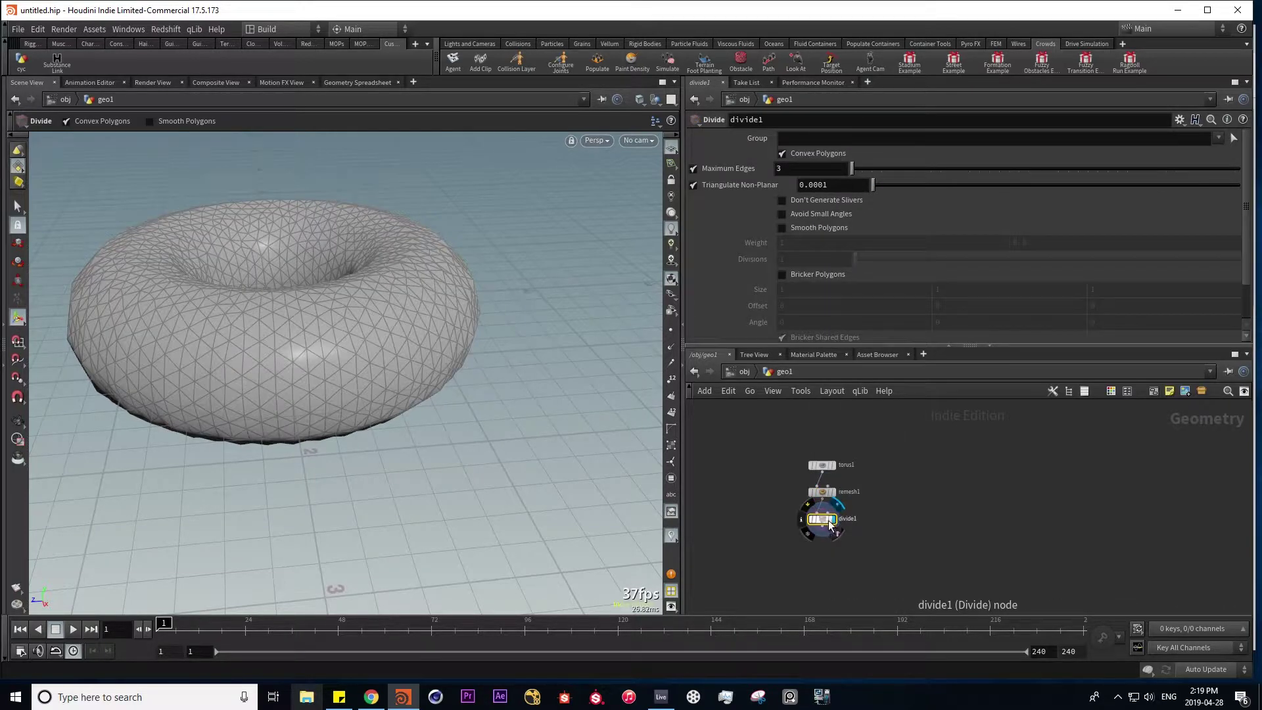
pyautogui.scroll(-2, 763, 283)
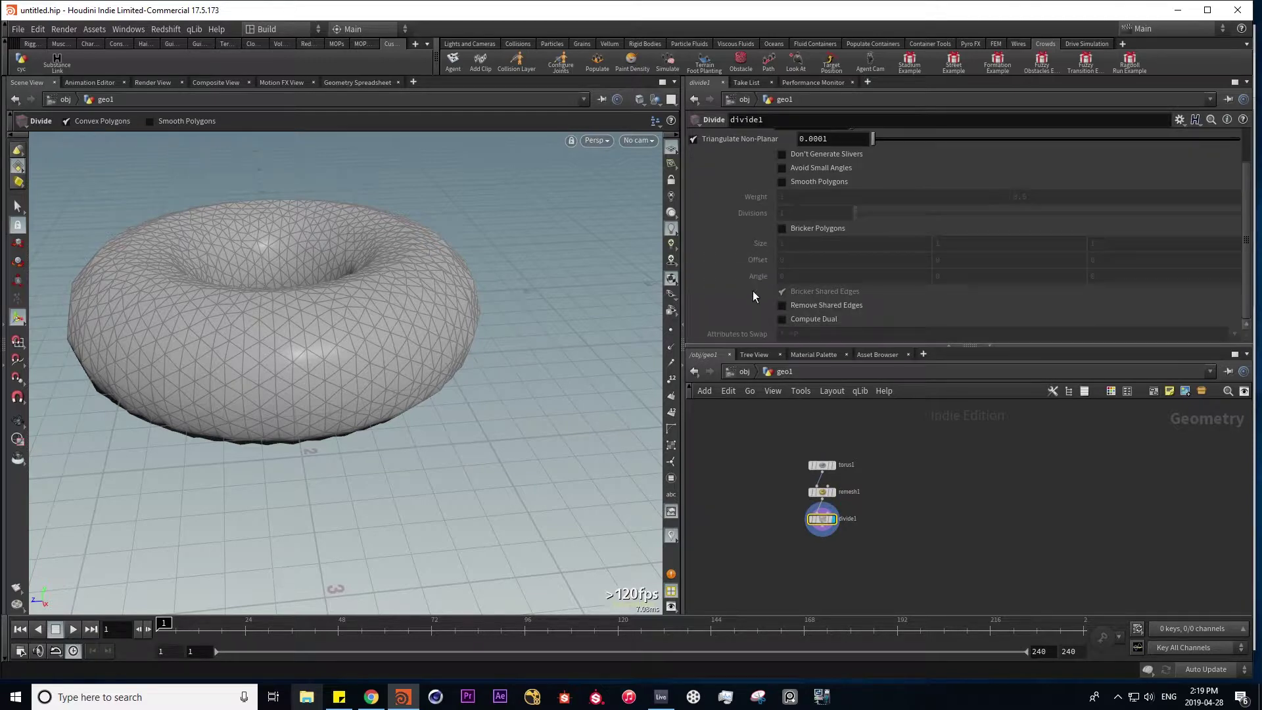
pyautogui.click(782, 319)
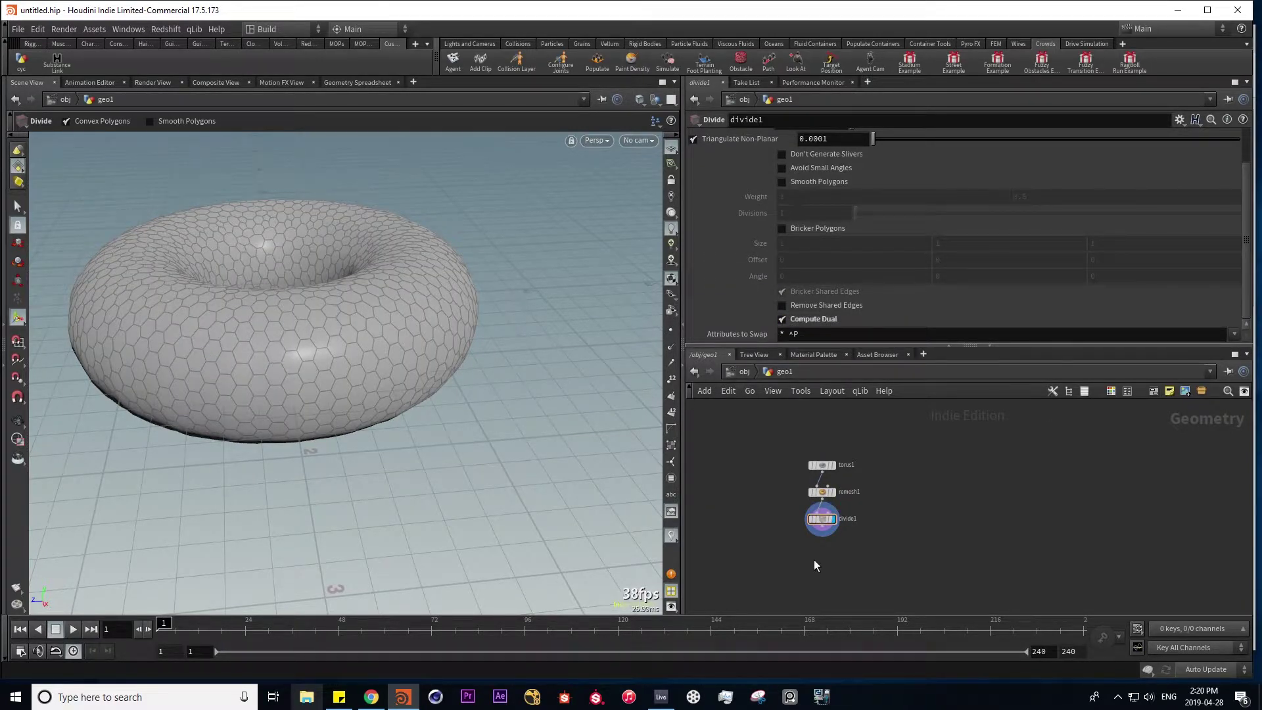
pyautogui.press('Tab')
# Add a PolyWire SOP under divide1 with Wire Radius 0.01
pyautogui.write('poly')
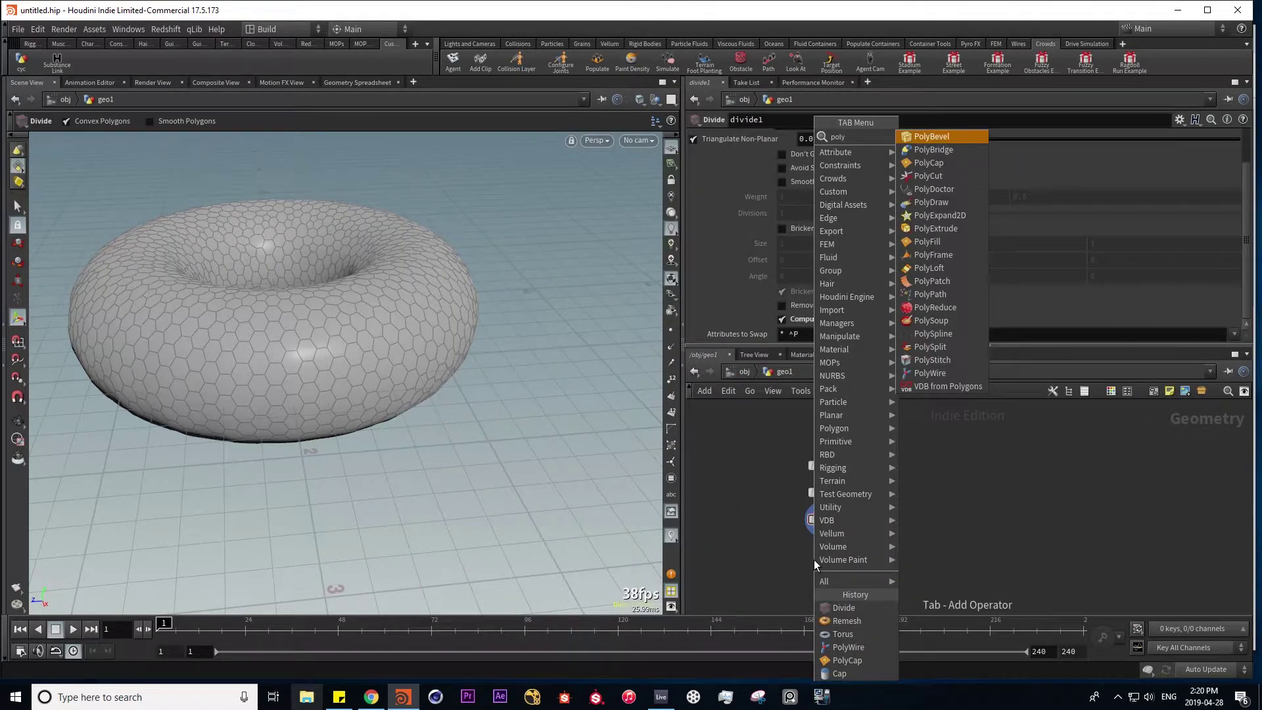
pyautogui.write('ext')
pyautogui.press('Return')
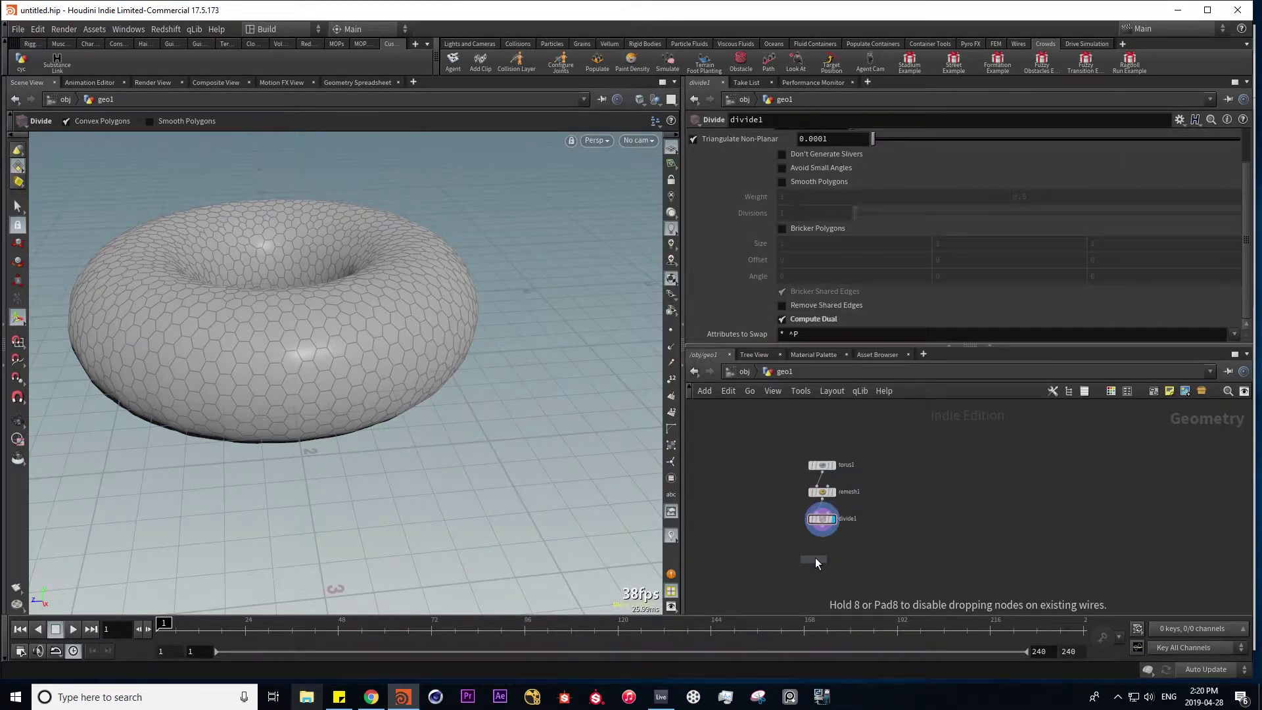
pyautogui.click(823, 546)
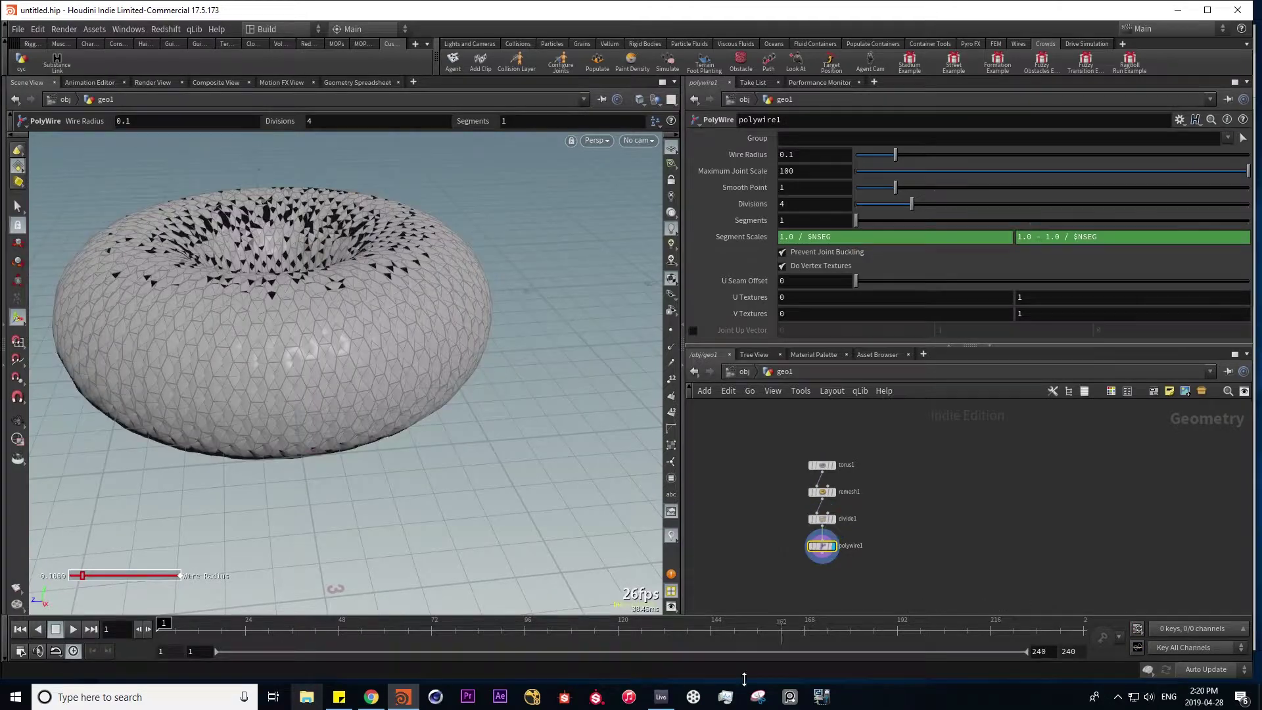
pyautogui.moveTo(798, 154); pyautogui.dragTo(737, 175, button='middle')
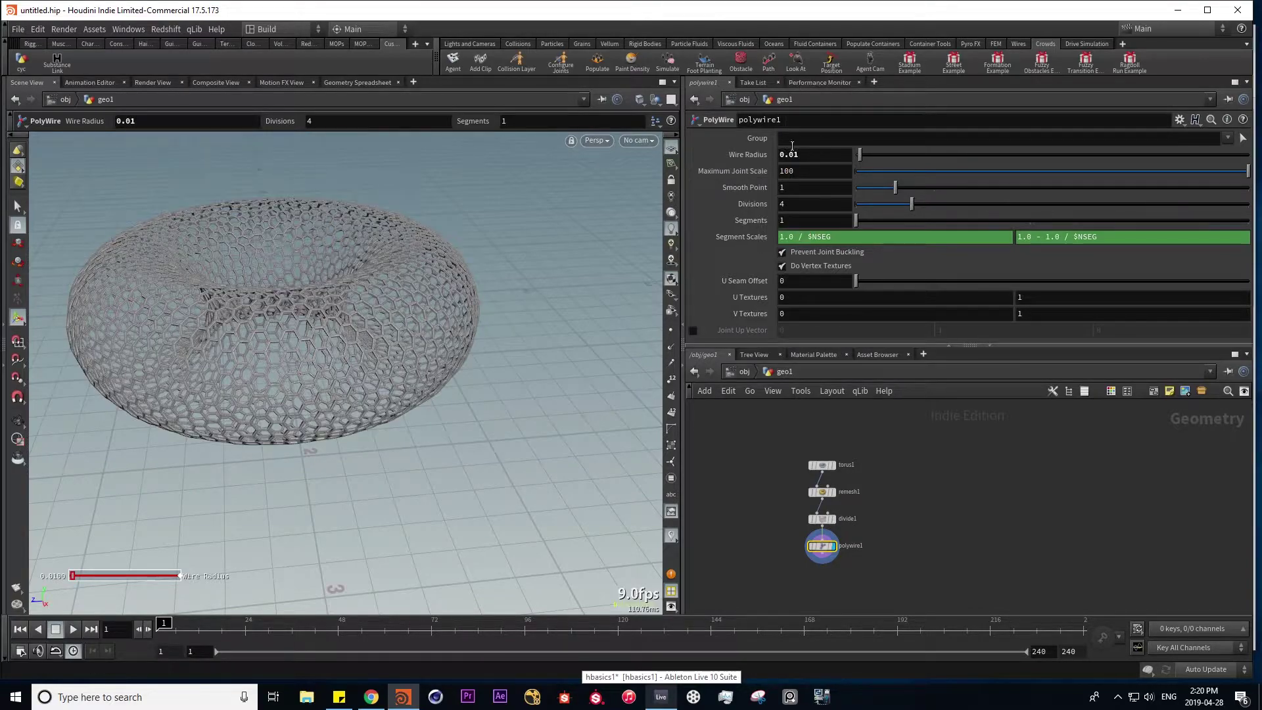
# Collapse remesh1, divide1 and polywire1 into a subnet
pyautogui.press('Escape')
pyautogui.moveTo(245, 355); pyautogui.dragTo(375, 319)
pyautogui.scroll(5, 405, 297)
pyautogui.scroll(-10, 406, 297)
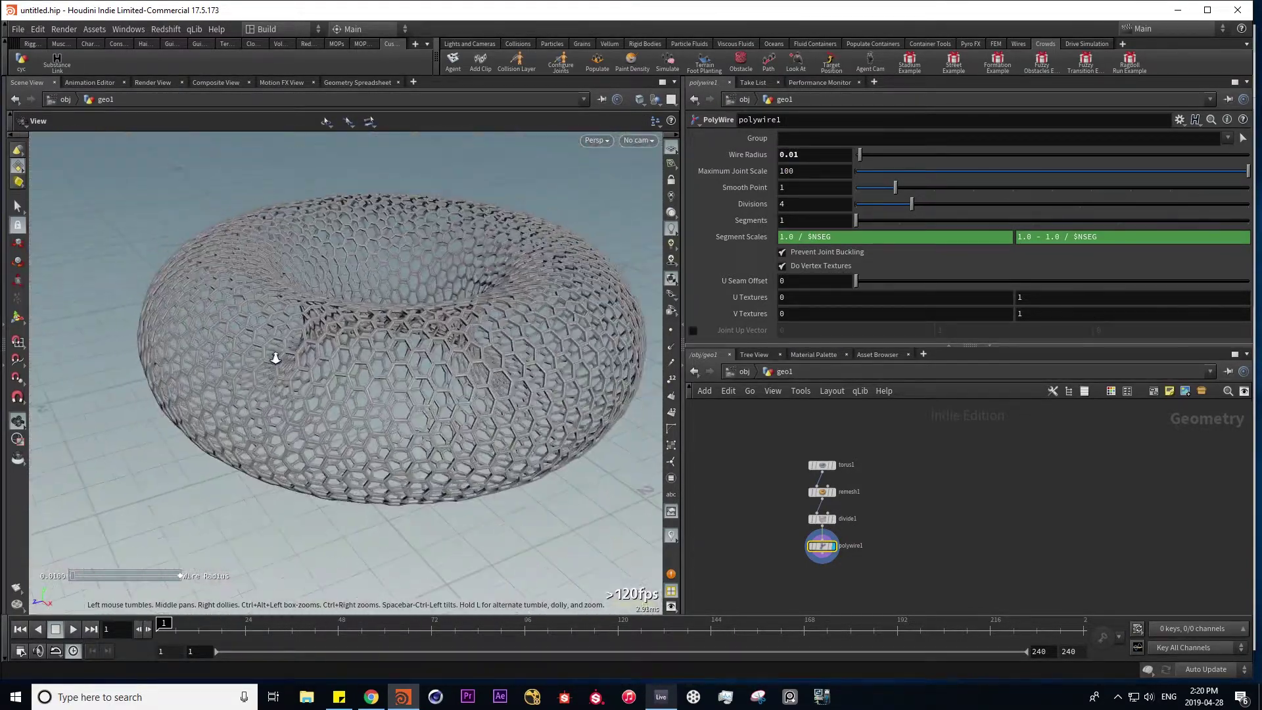
pyautogui.moveTo(273, 357); pyautogui.dragTo(344, 378)
pyautogui.press('Return')
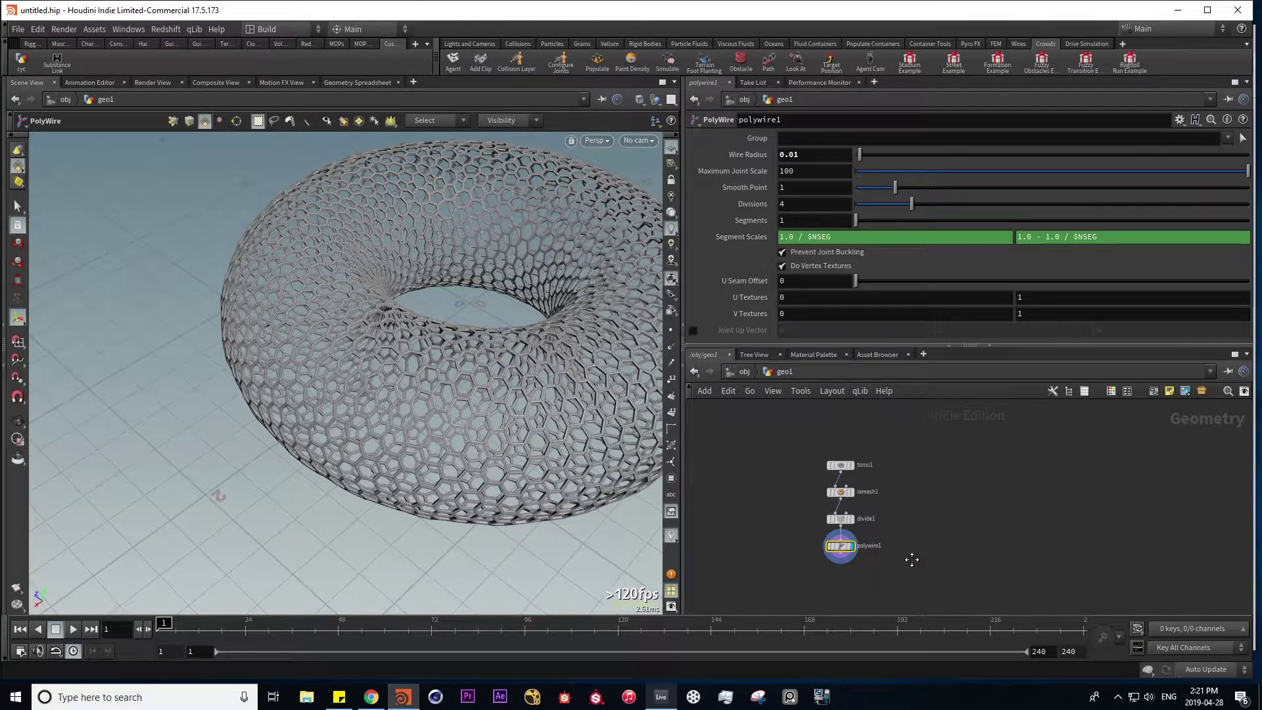
pyautogui.moveTo(815, 581); pyautogui.dragTo(897, 483)
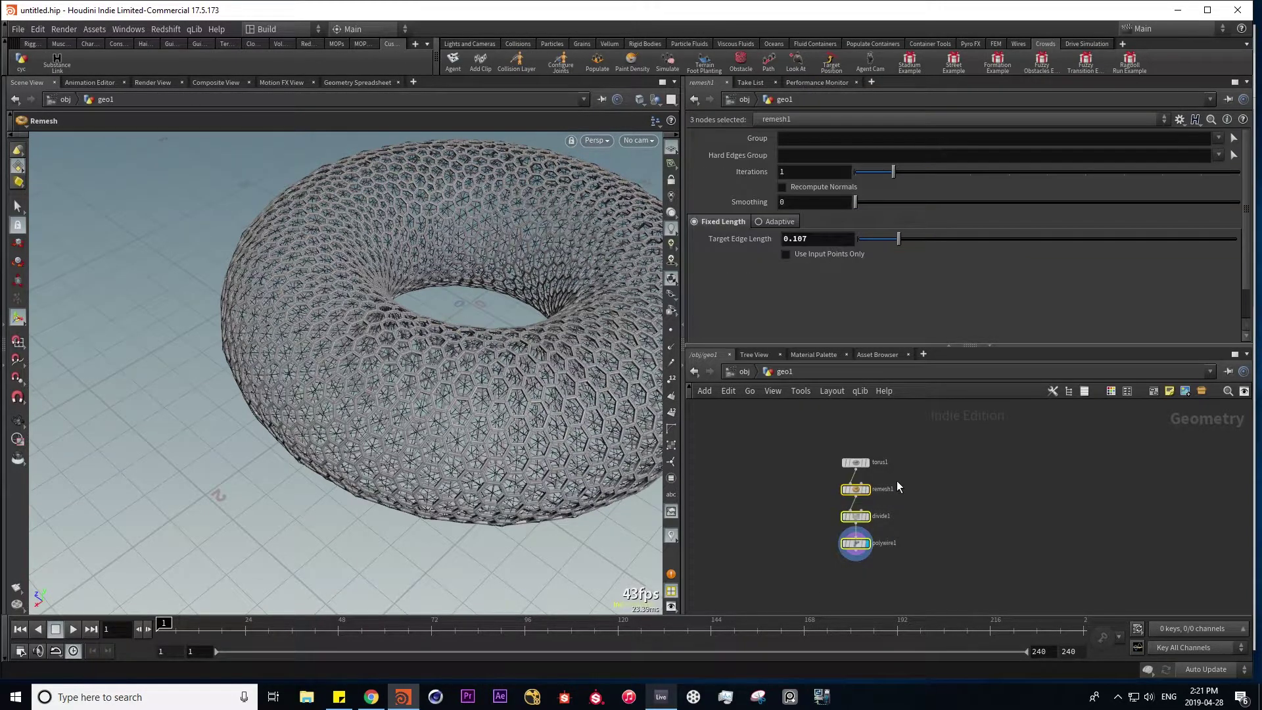
pyautogui.click(1203, 391)
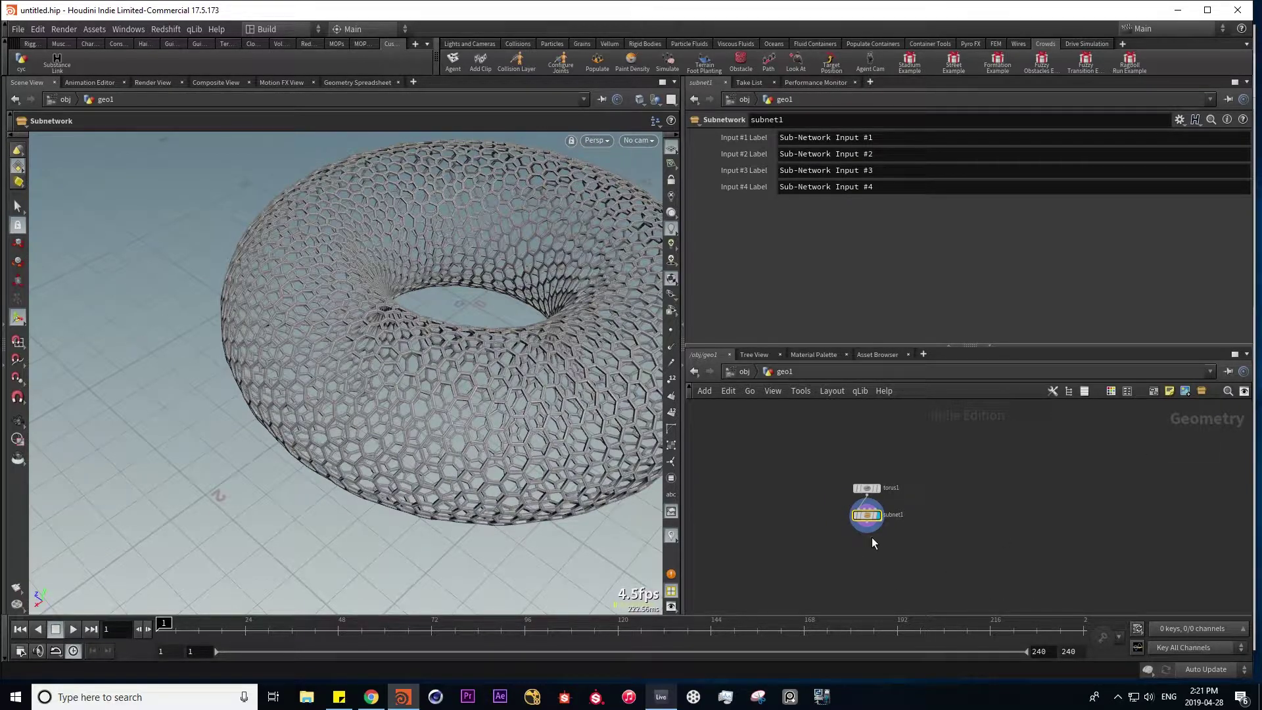
# Create a digital asset from subnet1 with operator name hexWF
pyautogui.scroll(4, 872, 541)
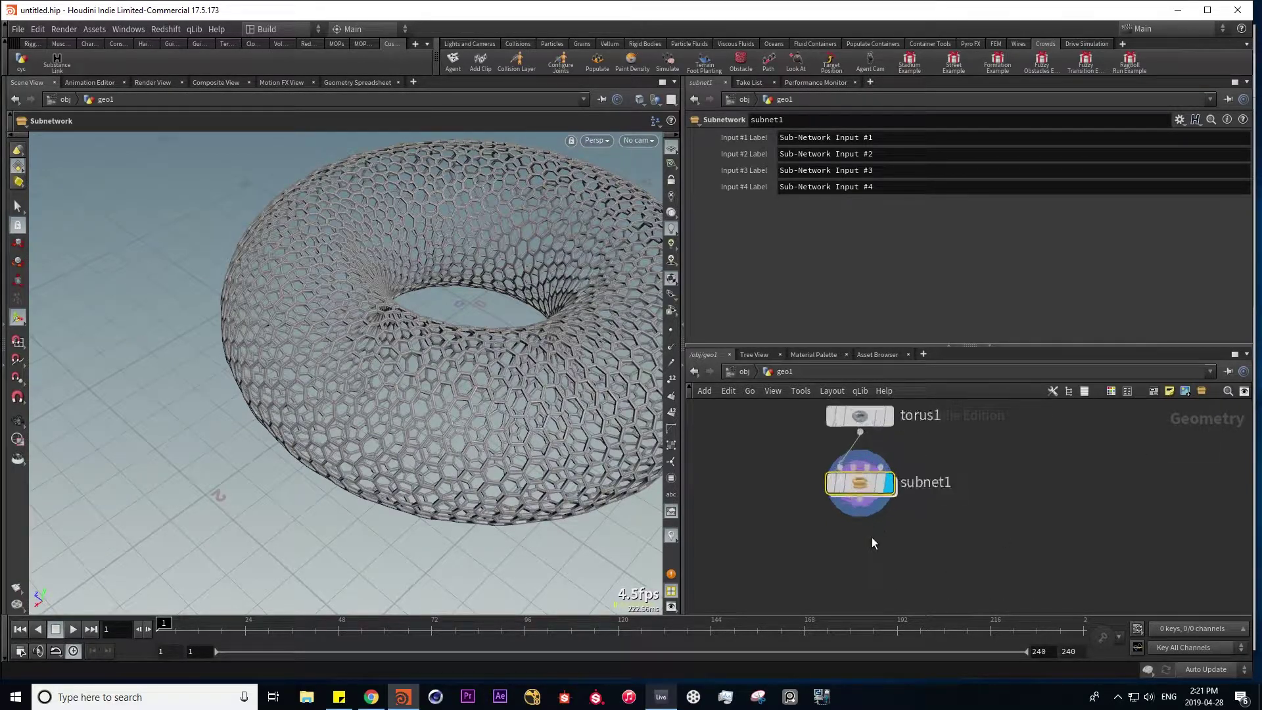
pyautogui.rightClick(870, 491)
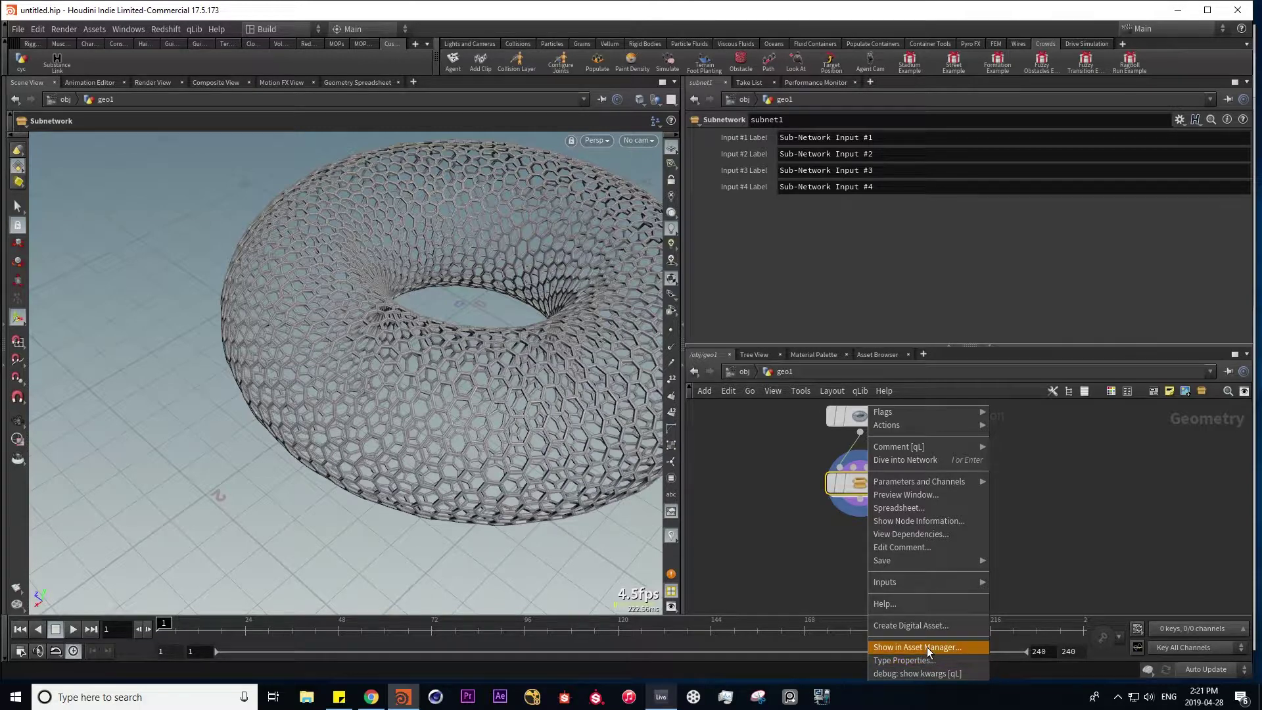
pyautogui.click(925, 625)
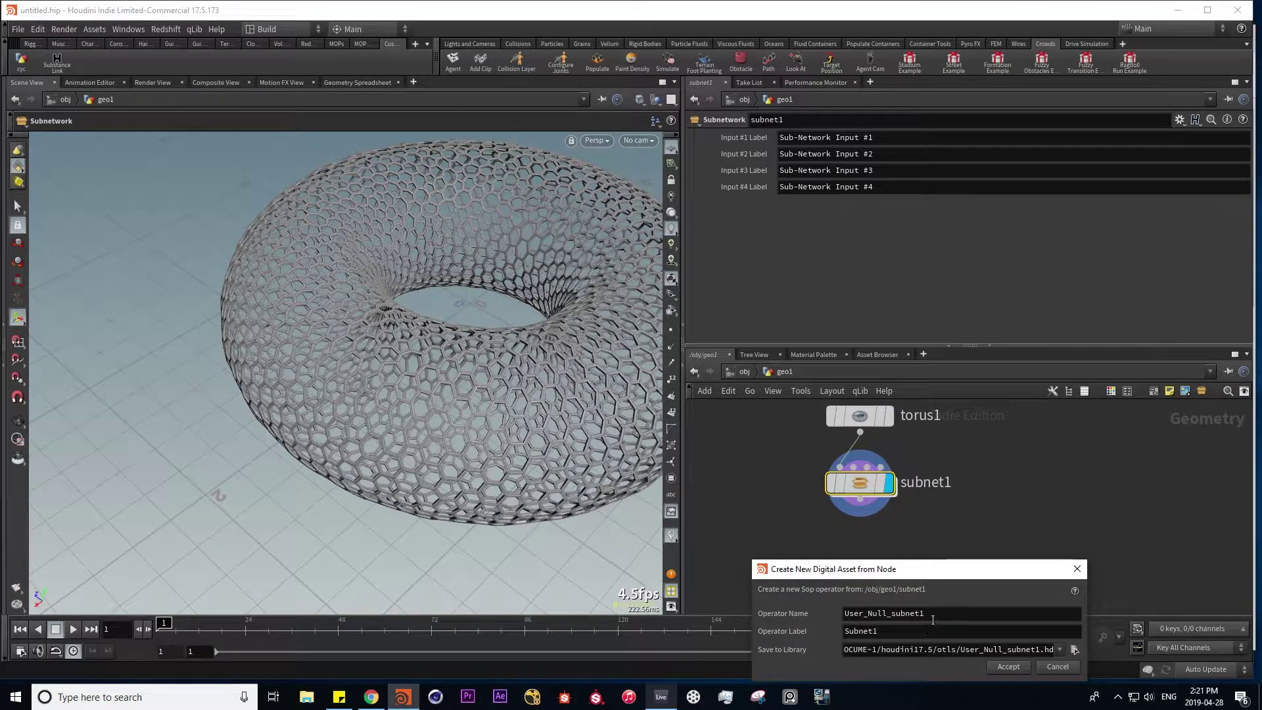
pyautogui.doubleClick(935, 614)
pyautogui.write('he')
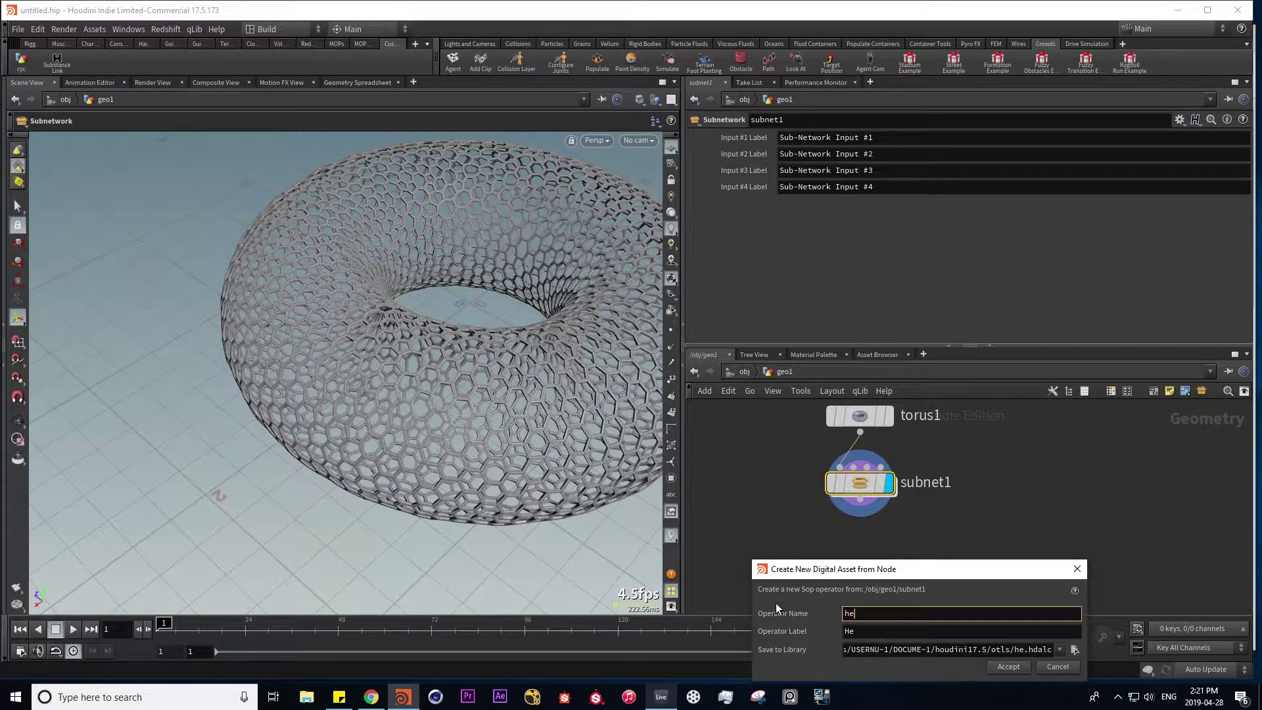
pyautogui.write('xWF')
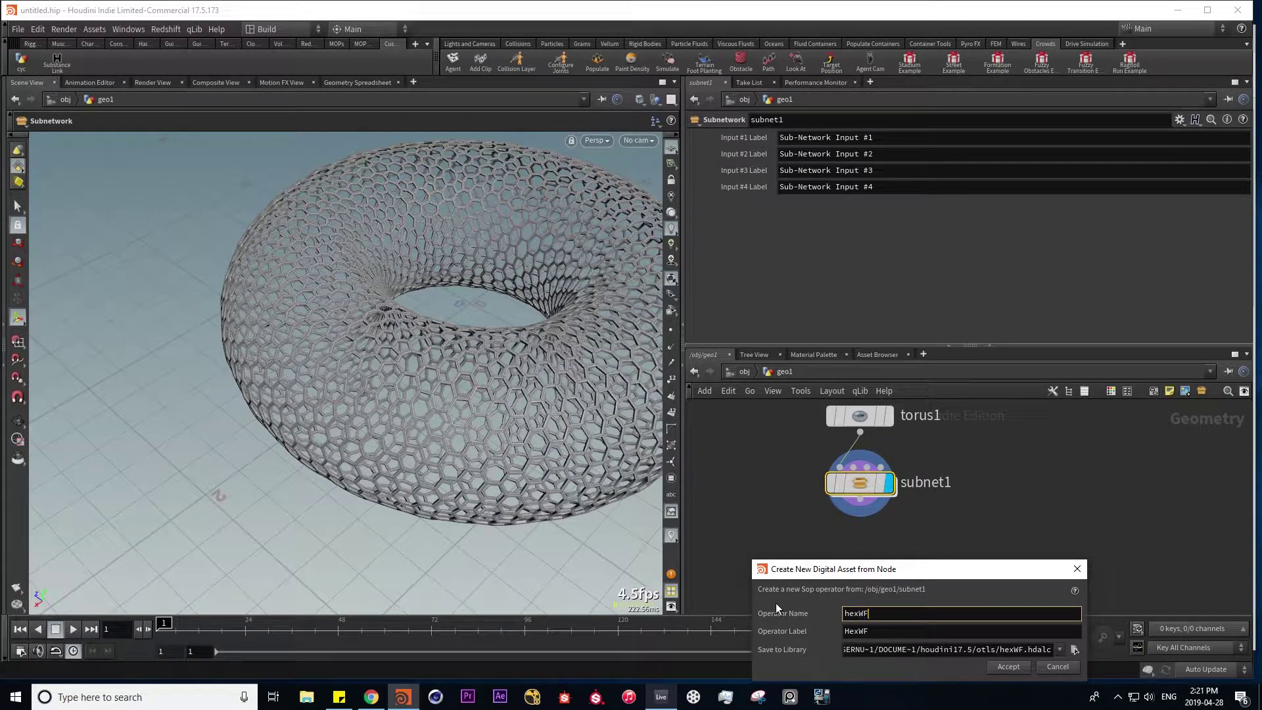
pyautogui.click(1014, 668)
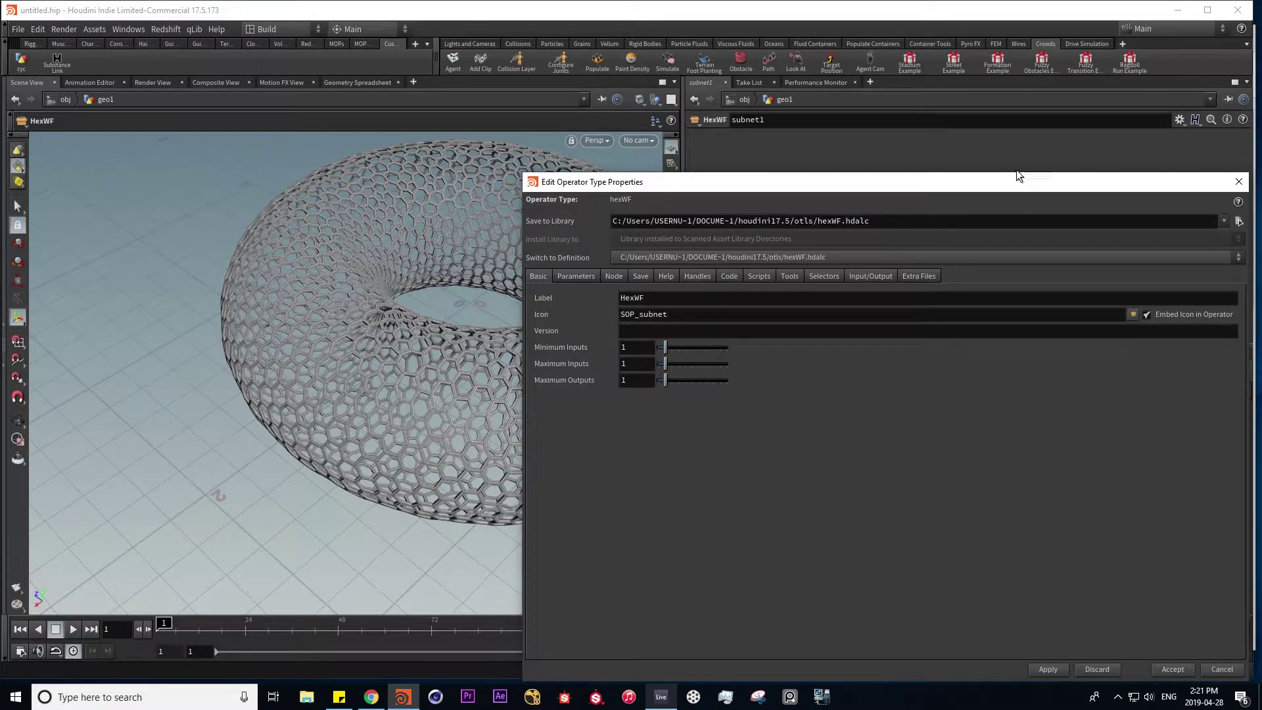
# Show the Parameters page of the hexWF Edit Operator Type Properties window
pyautogui.moveTo(901, 188); pyautogui.dragTo(398, 104)
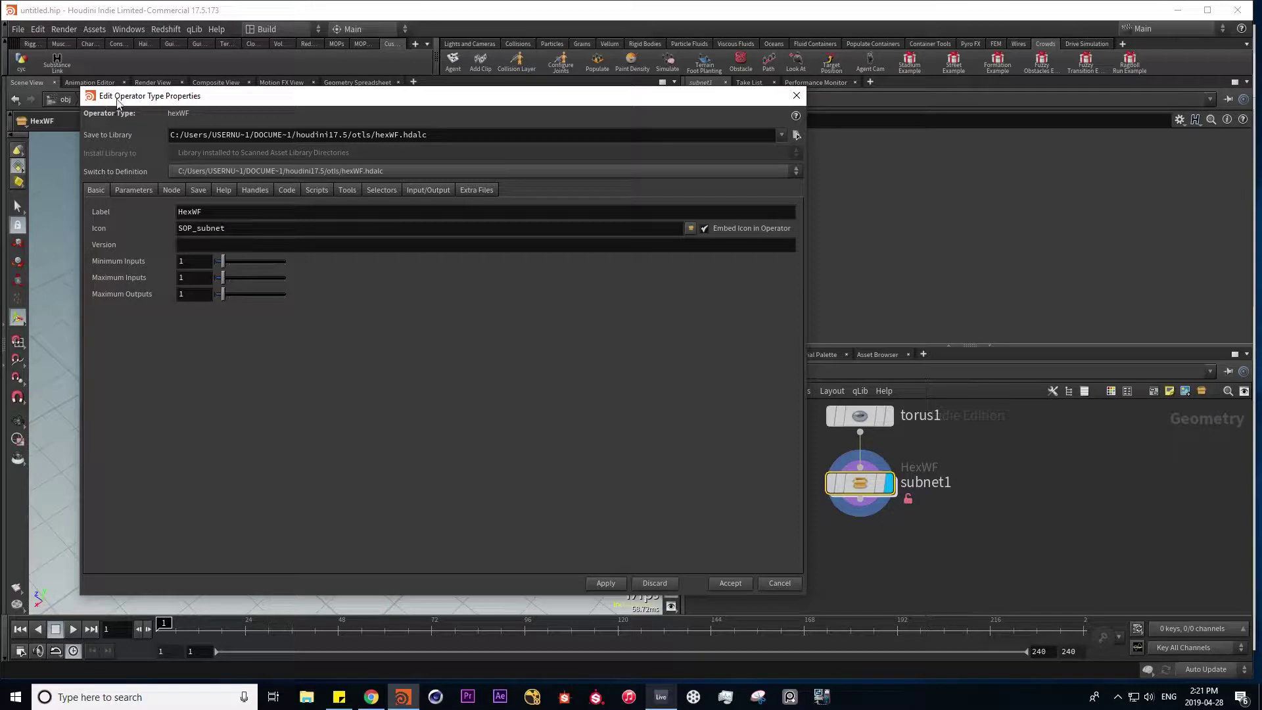
pyautogui.moveTo(882, 481)
pyautogui.click(138, 190)
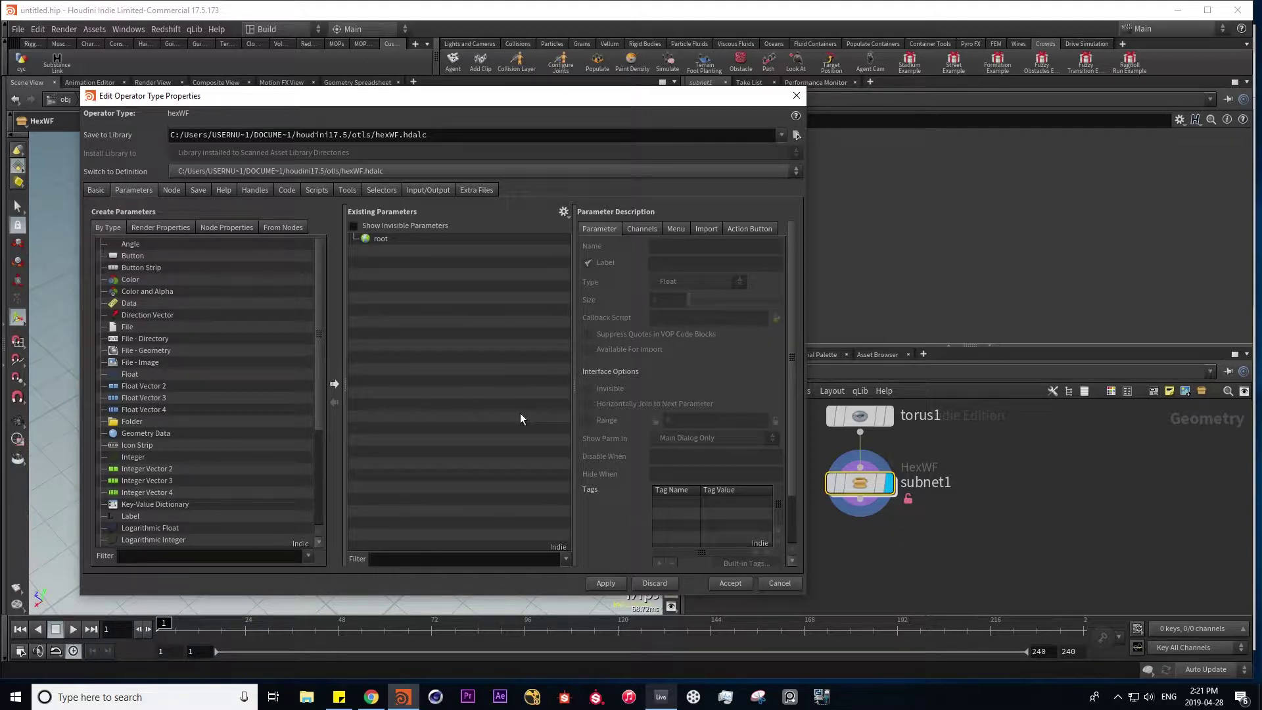
pyautogui.moveTo(602, 96); pyautogui.dragTo(391, 164)
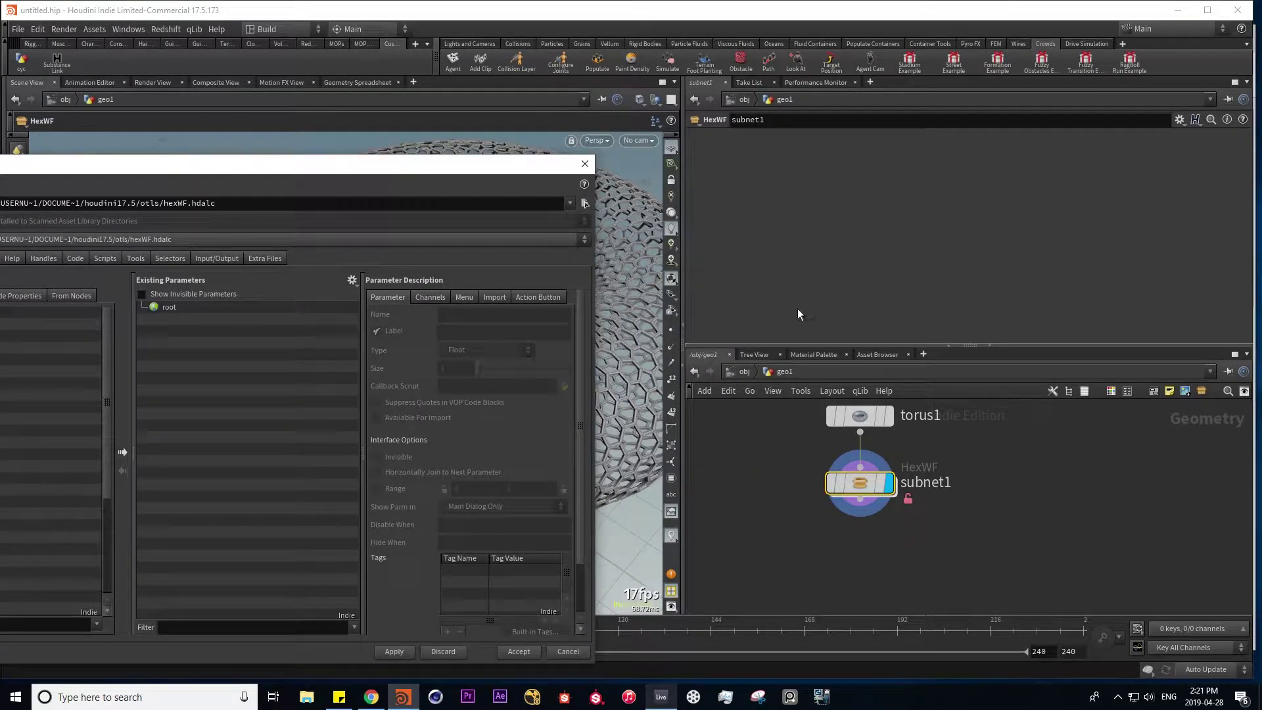
pyautogui.moveTo(359, 165); pyautogui.dragTo(385, 165)
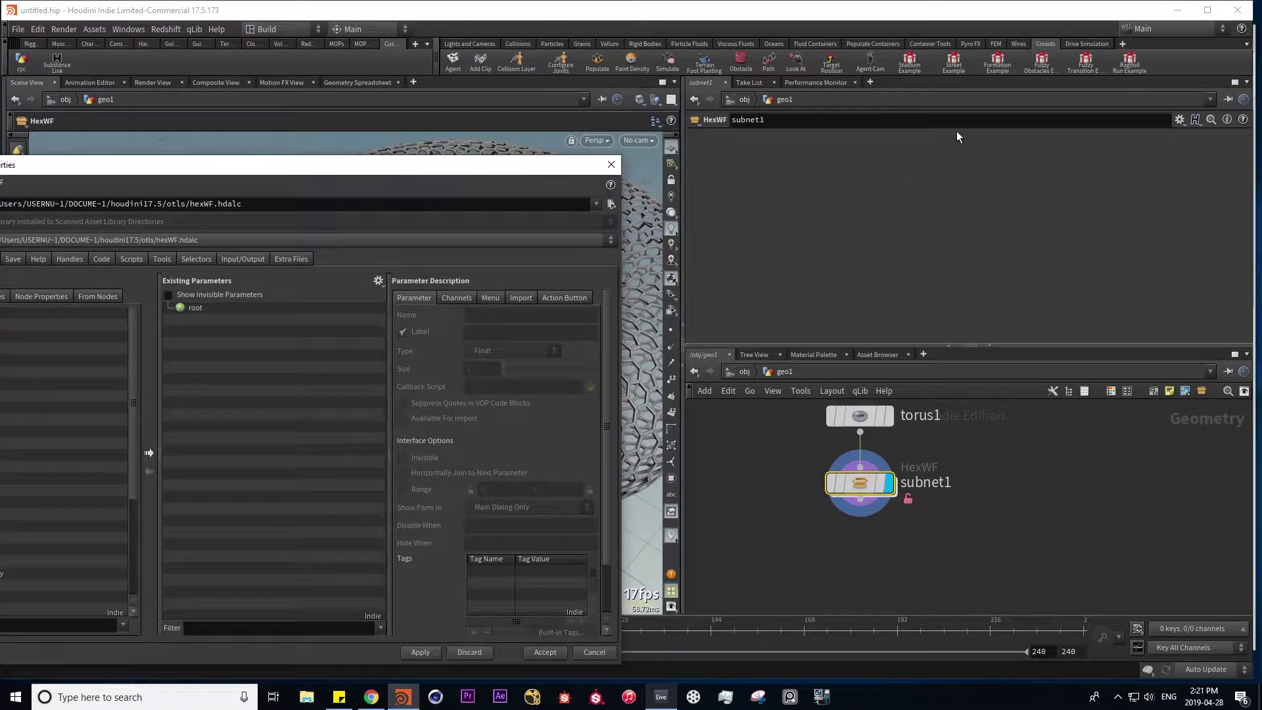
# Go inside subnet1 and inspect the remesh1, divide1 and polywire1 settings
pyautogui.doubleClick(858, 483)
pyautogui.moveTo(934, 528); pyautogui.dragTo(875, 534, button='middle')
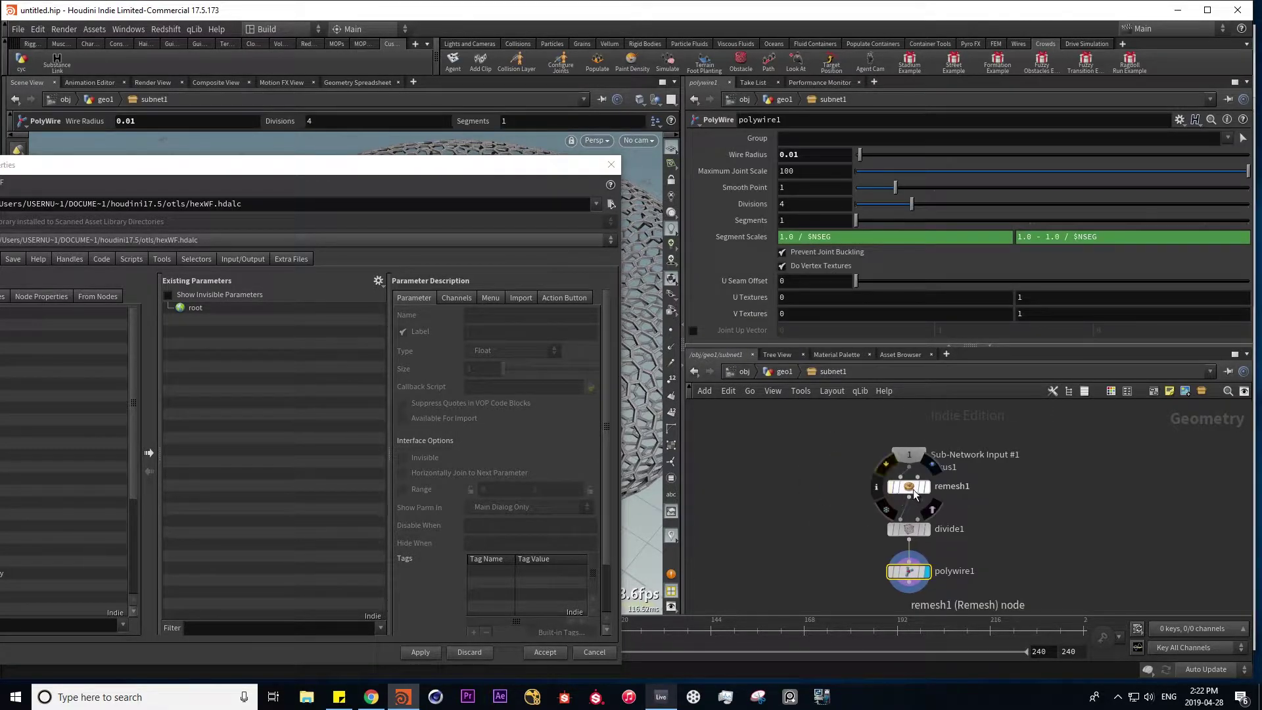
pyautogui.click(912, 490)
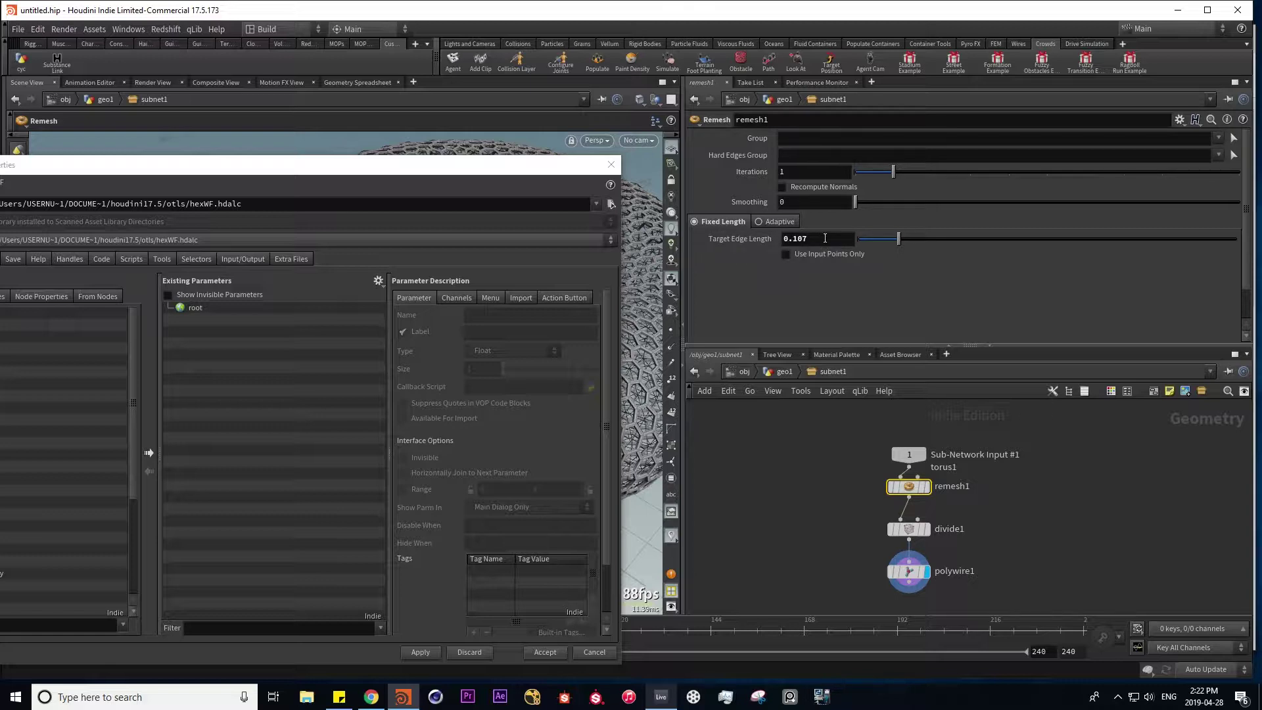
pyautogui.moveTo(531, 175); pyautogui.dragTo(321, 224)
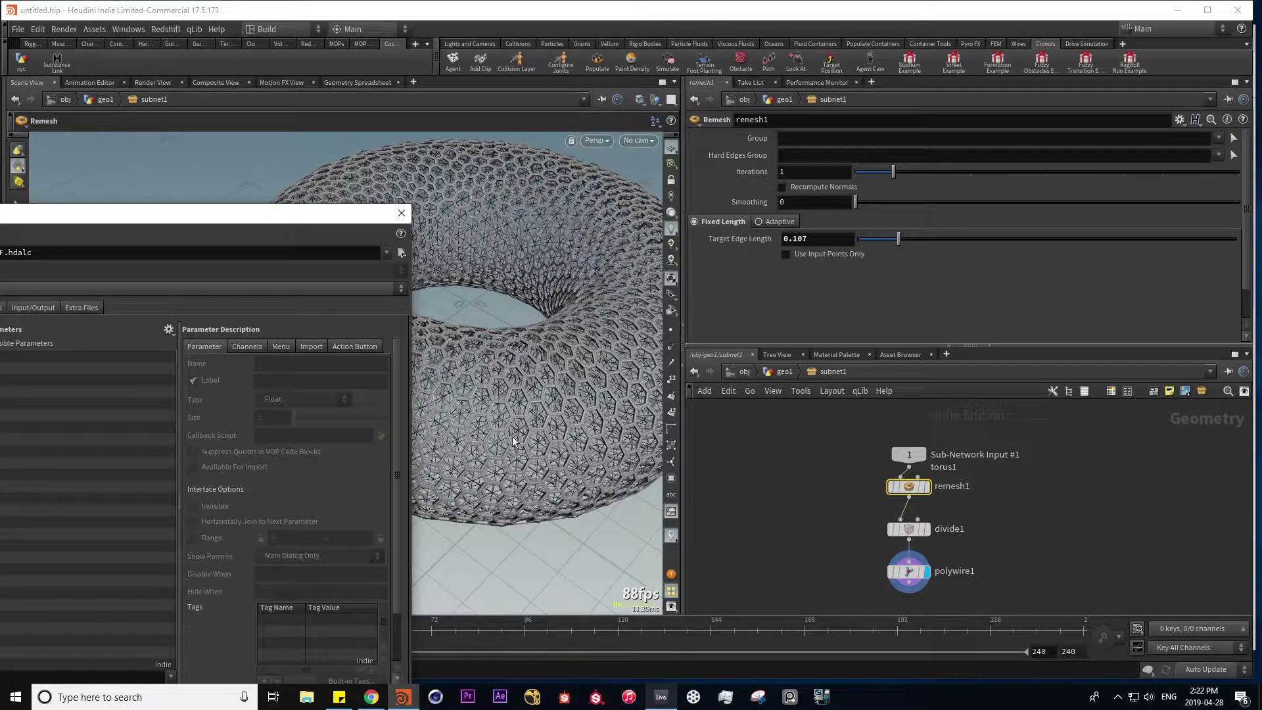
pyautogui.click(925, 528)
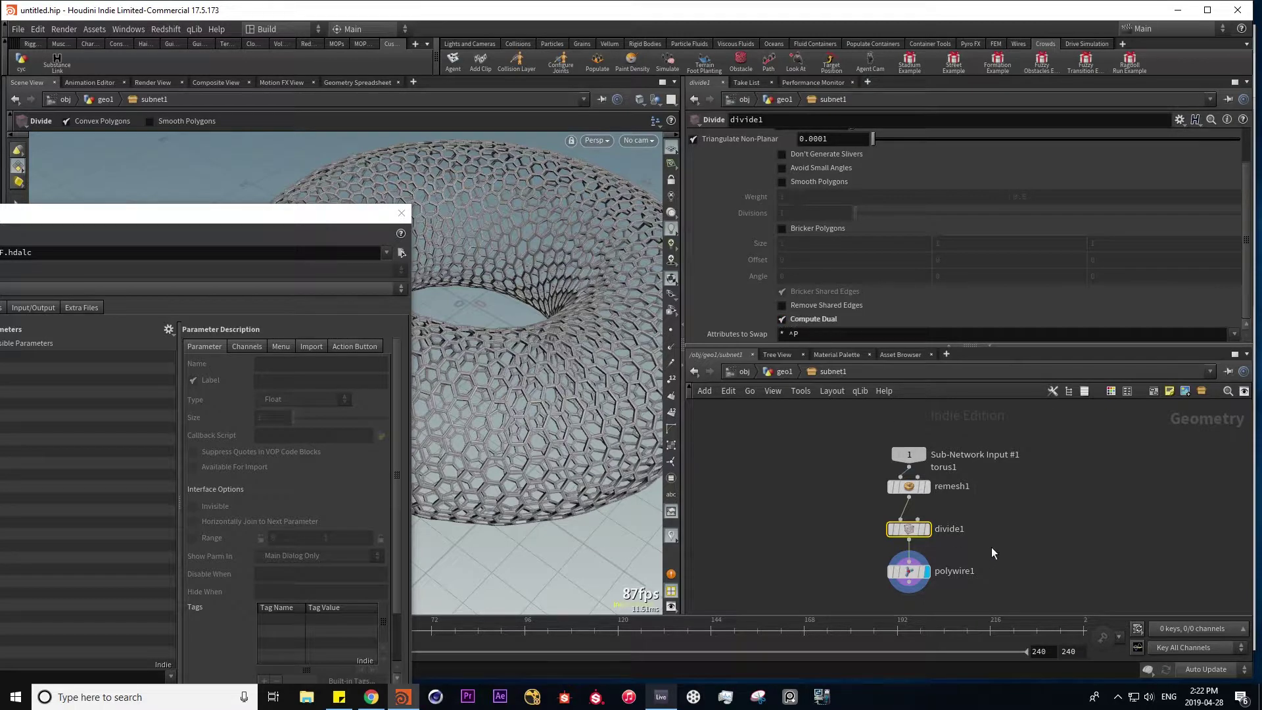
pyautogui.click(912, 574)
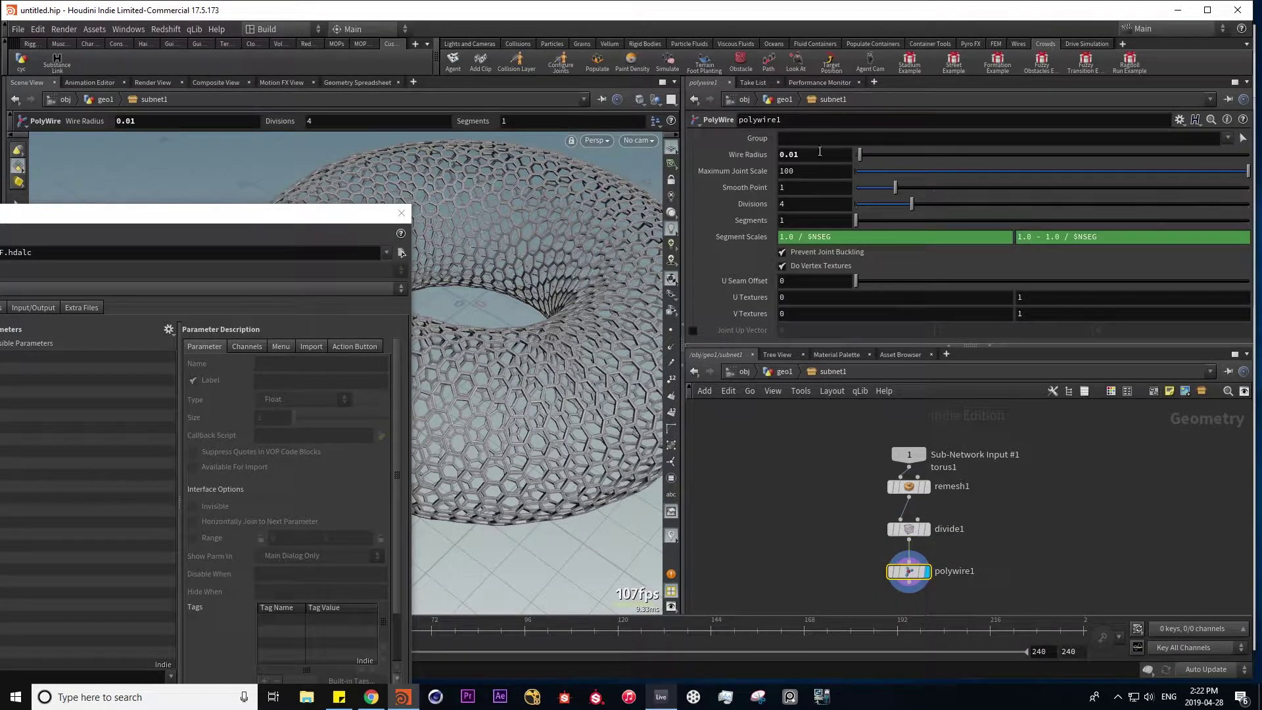
pyautogui.moveTo(284, 220); pyautogui.dragTo(704, 93)
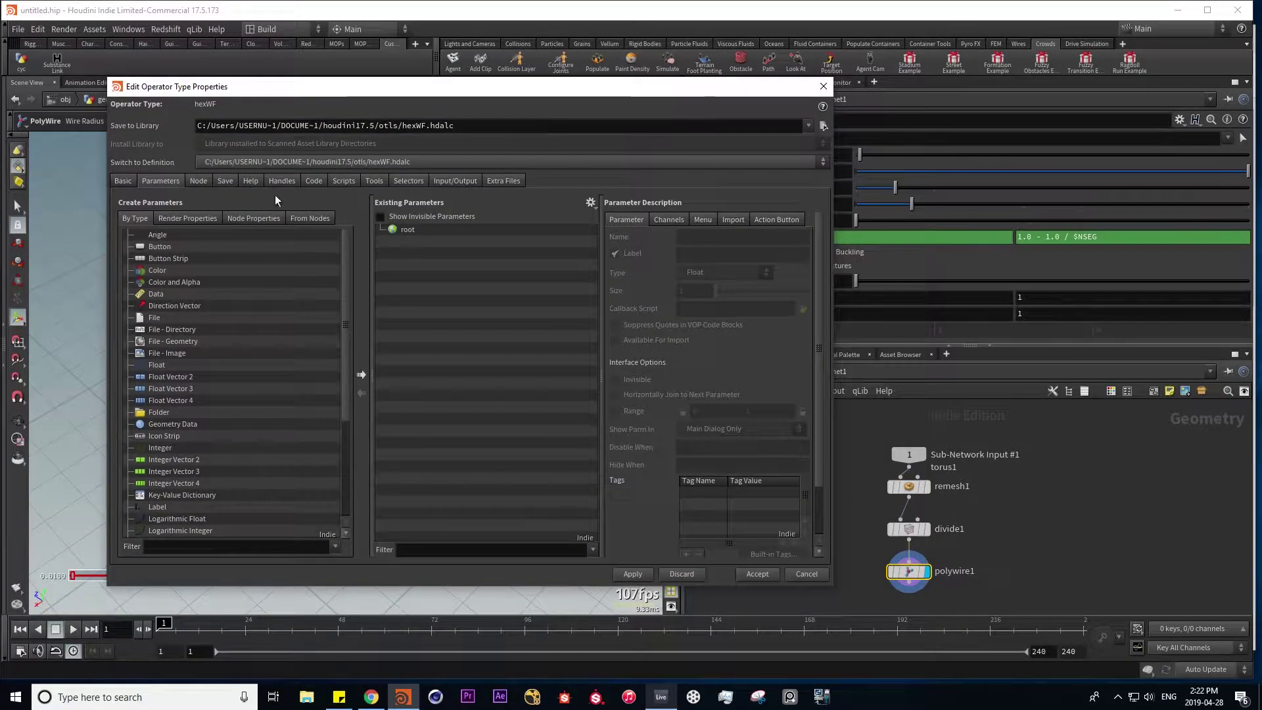
# Browse From Nodes to subnet1 > remesh1 > Fixed Length
pyautogui.click(310, 218)
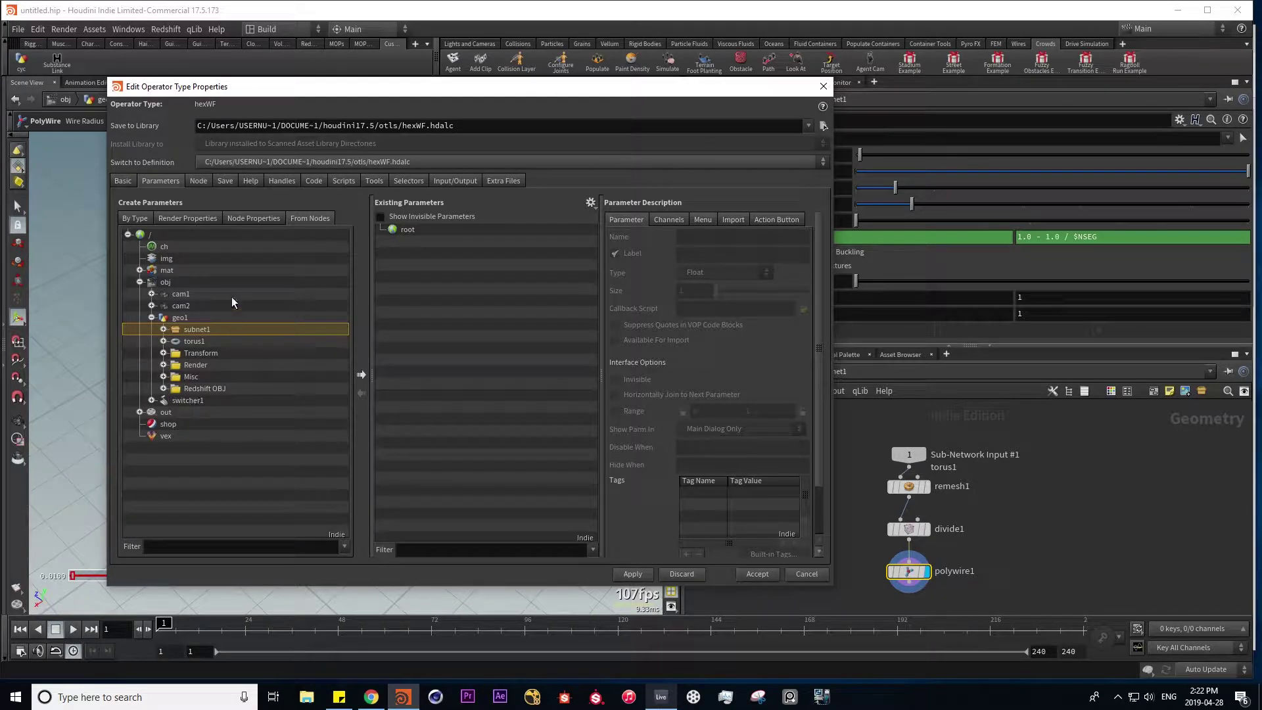
pyautogui.click(163, 329)
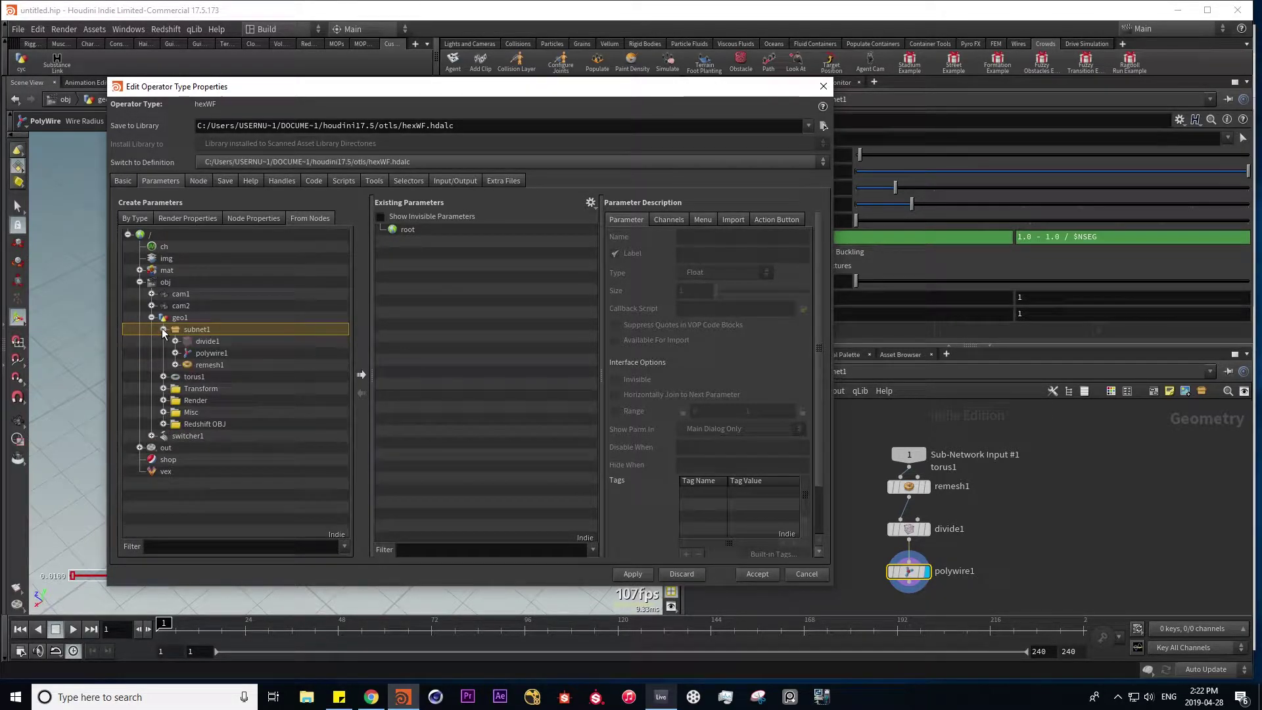
pyautogui.click(176, 365)
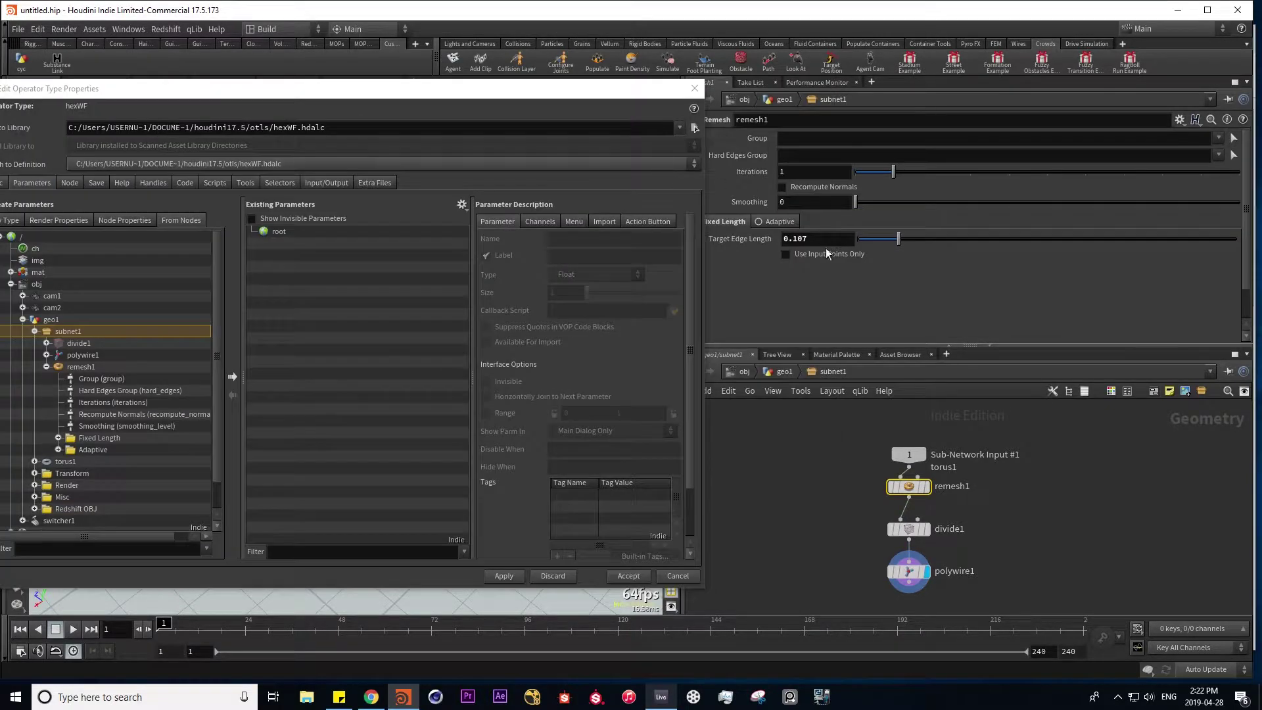
pyautogui.moveTo(350, 88); pyautogui.dragTo(416, 91)
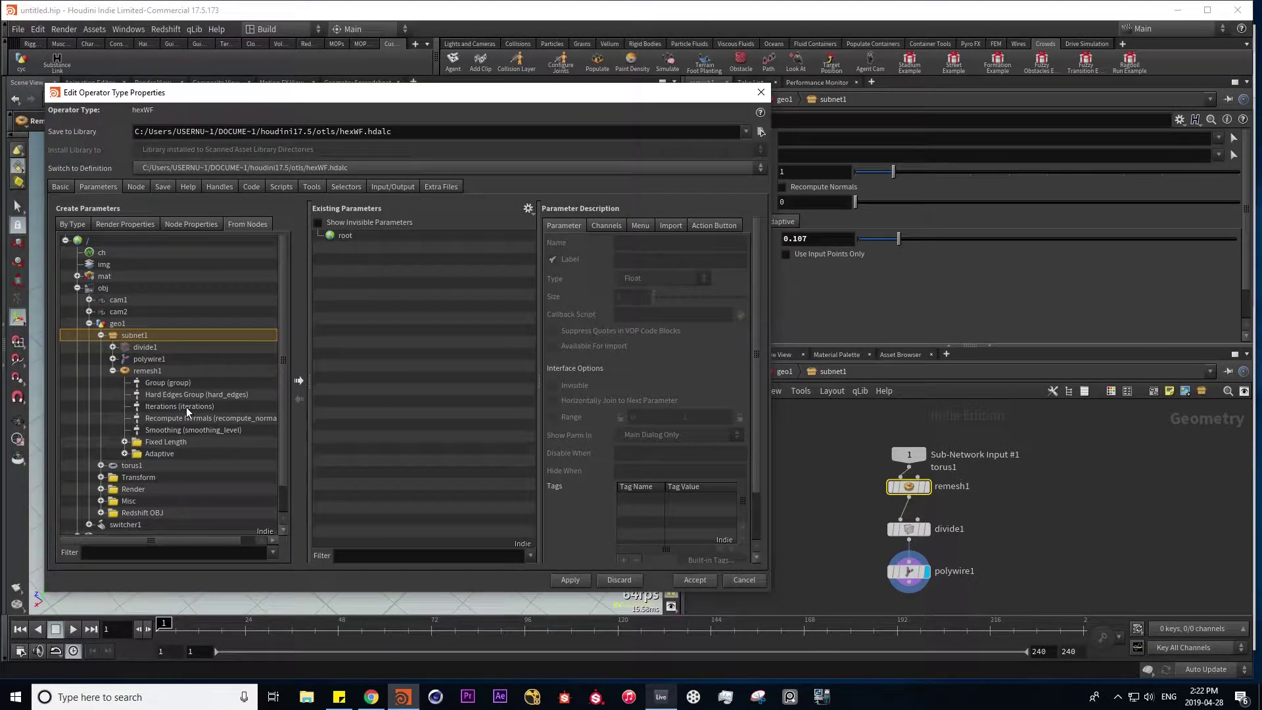
pyautogui.moveTo(668, 115); pyautogui.dragTo(742, 104)
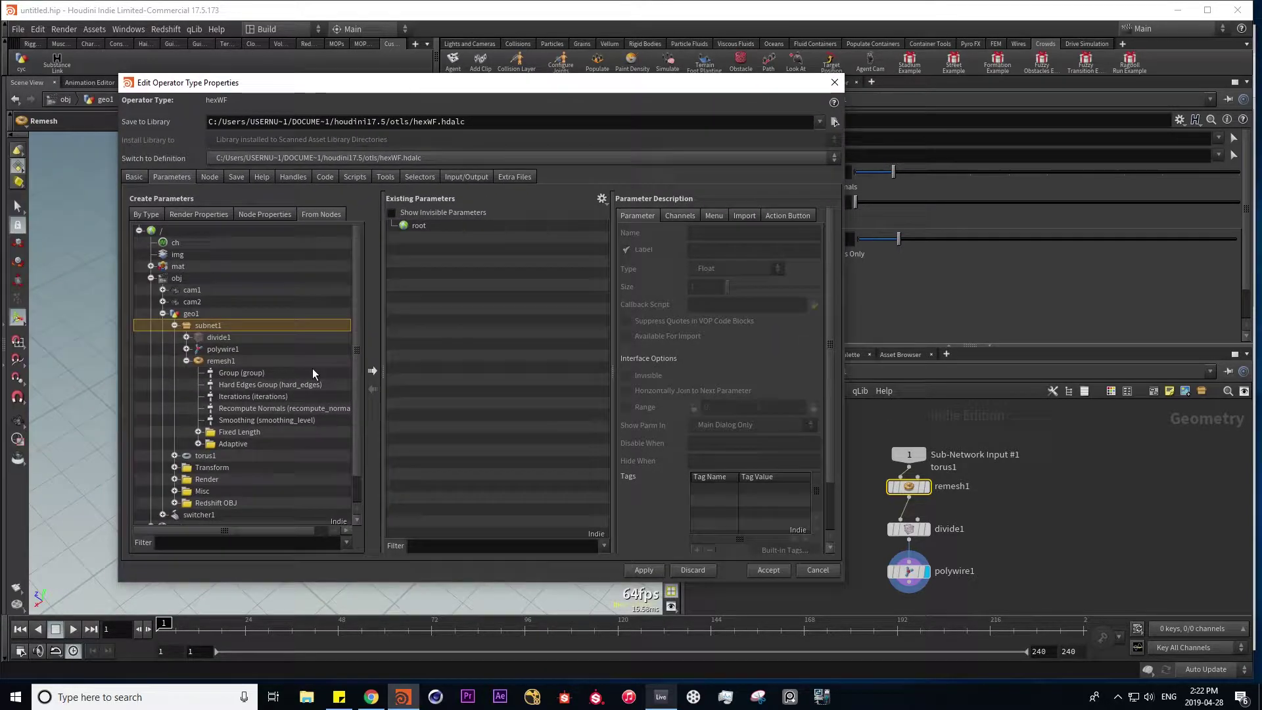
pyautogui.click(197, 432)
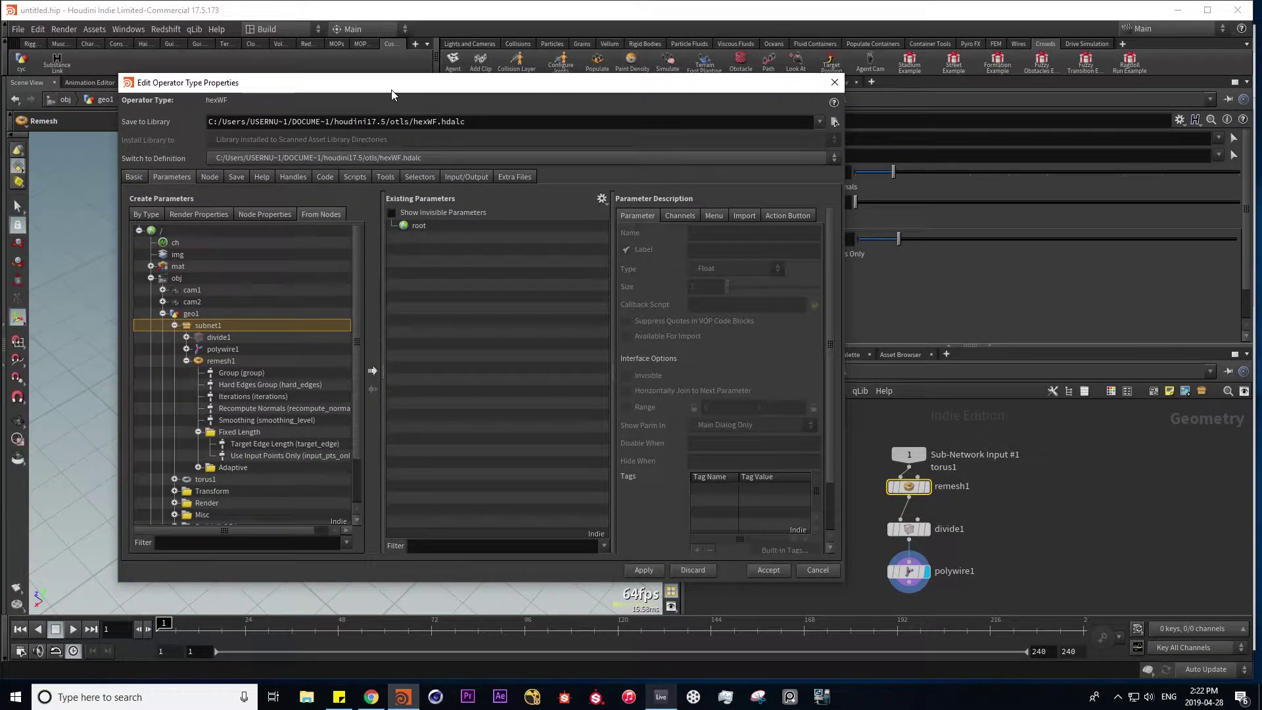
# Promote Target Edge Length onto root and apply it to the hexWF asset
pyautogui.moveTo(395, 84); pyautogui.dragTo(288, 92)
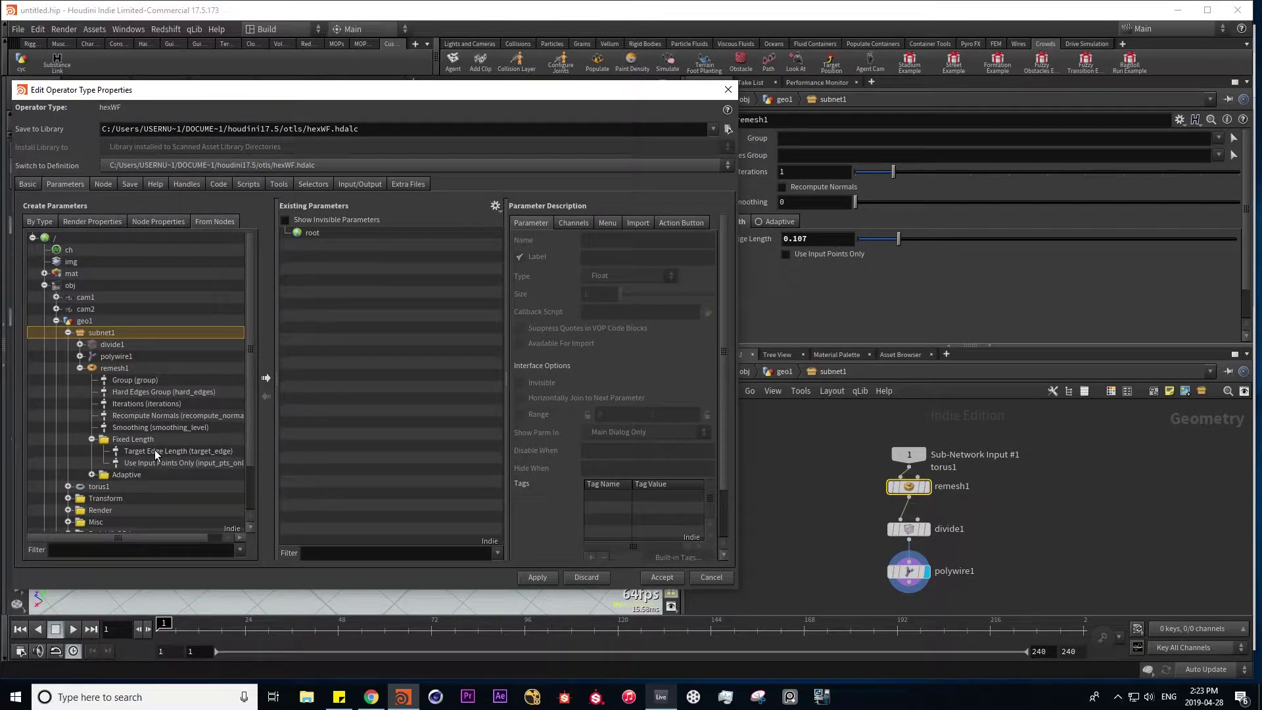
pyautogui.moveTo(156, 450); pyautogui.dragTo(316, 244)
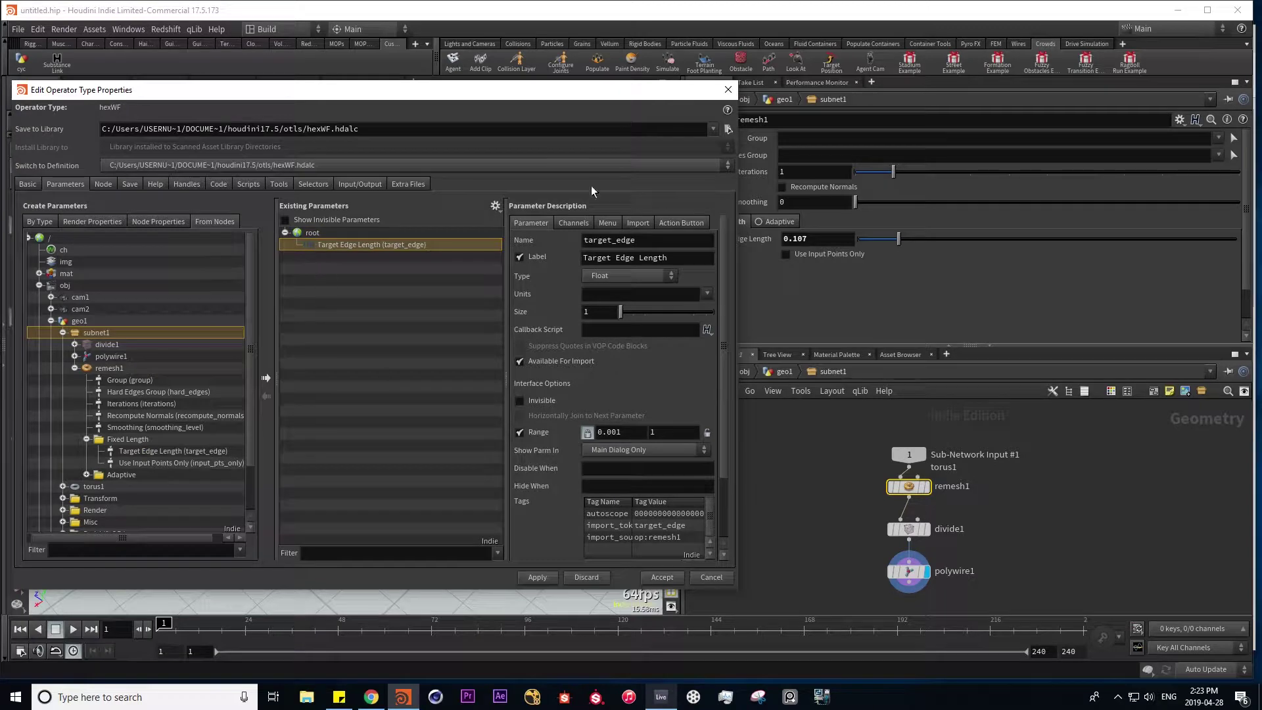
pyautogui.moveTo(460, 90); pyautogui.dragTo(280, 89)
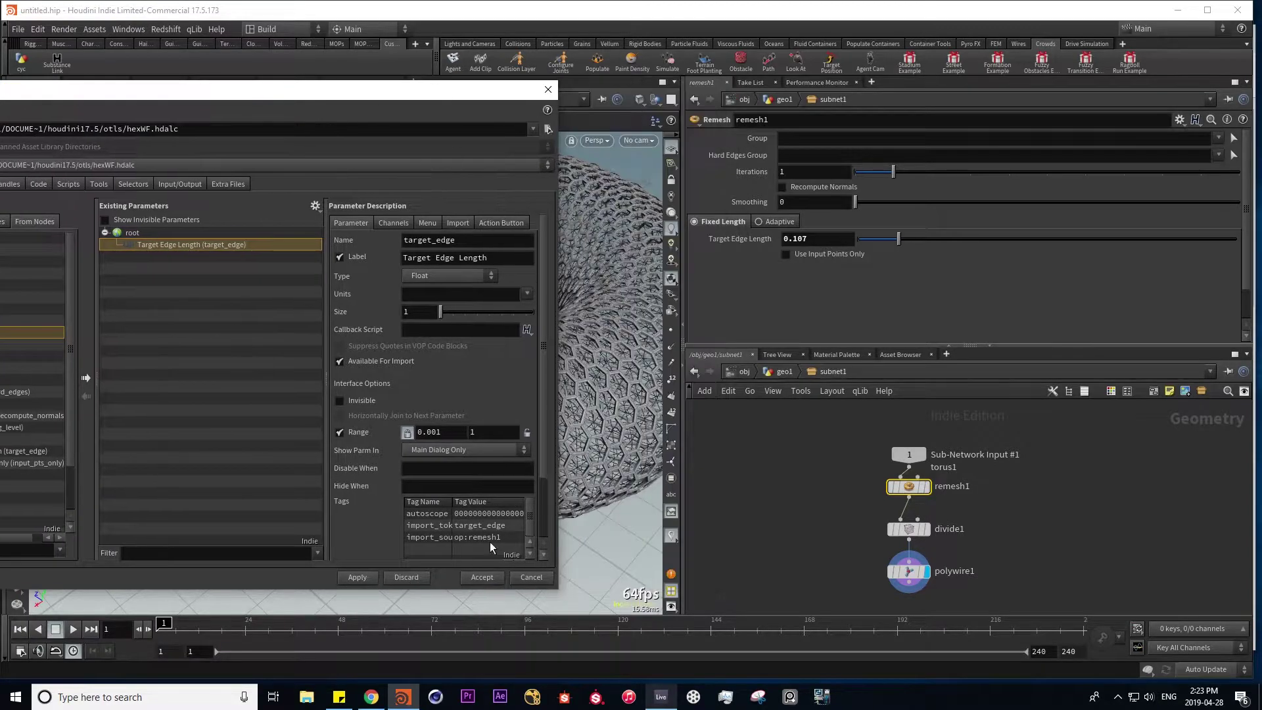
pyautogui.click(357, 578)
pyautogui.press('u')
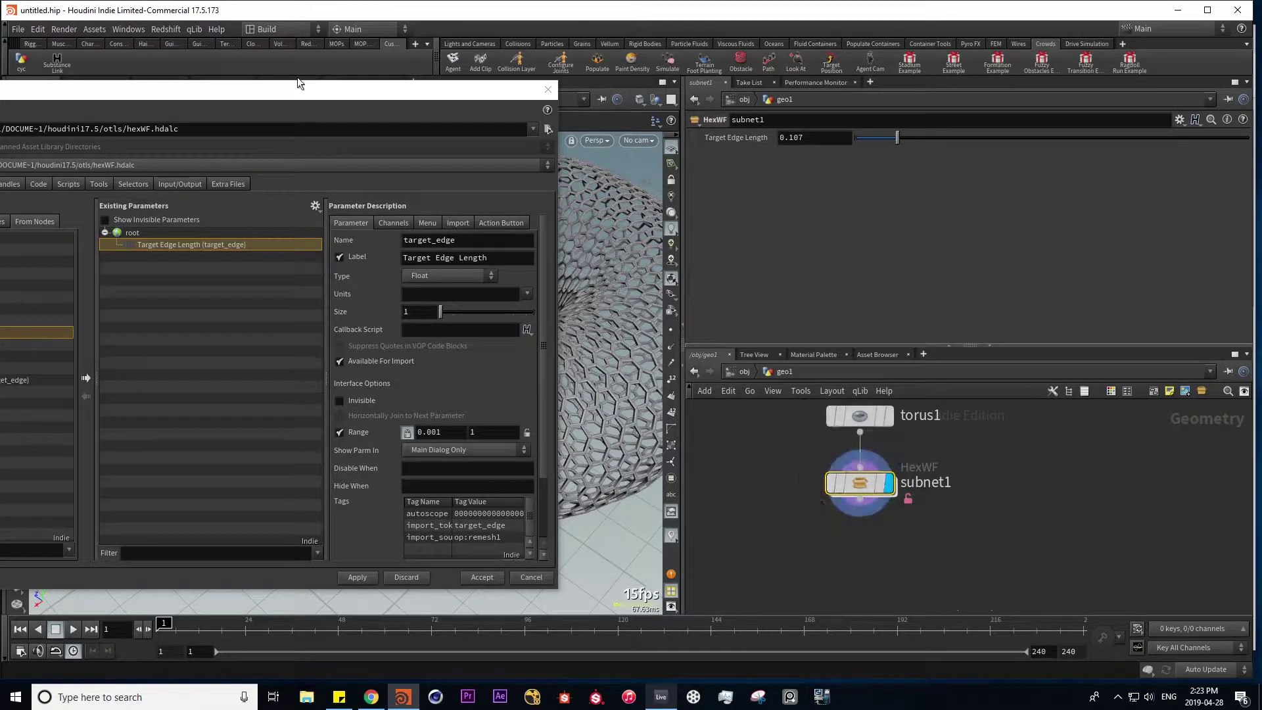
pyautogui.moveTo(300, 97); pyautogui.dragTo(505, 93)
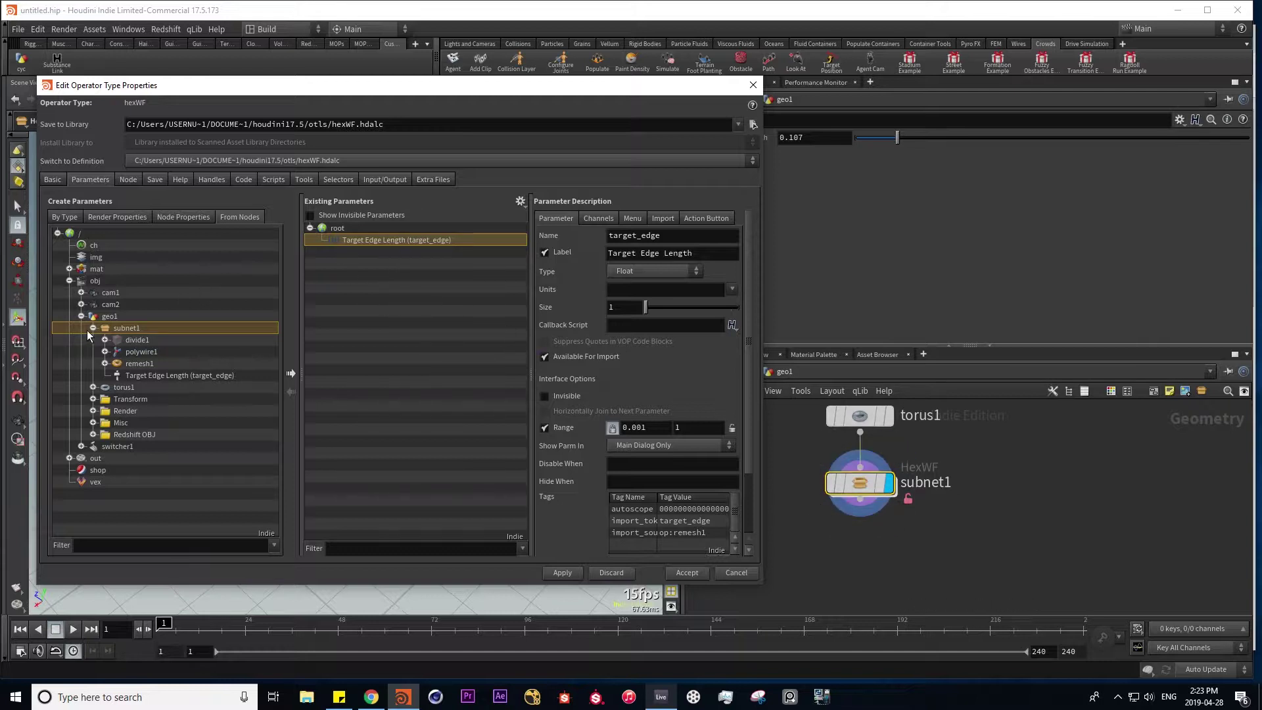
# Promote divide1's Compute Dual toggle onto root after Target Edge Length and apply
pyautogui.click(105, 340)
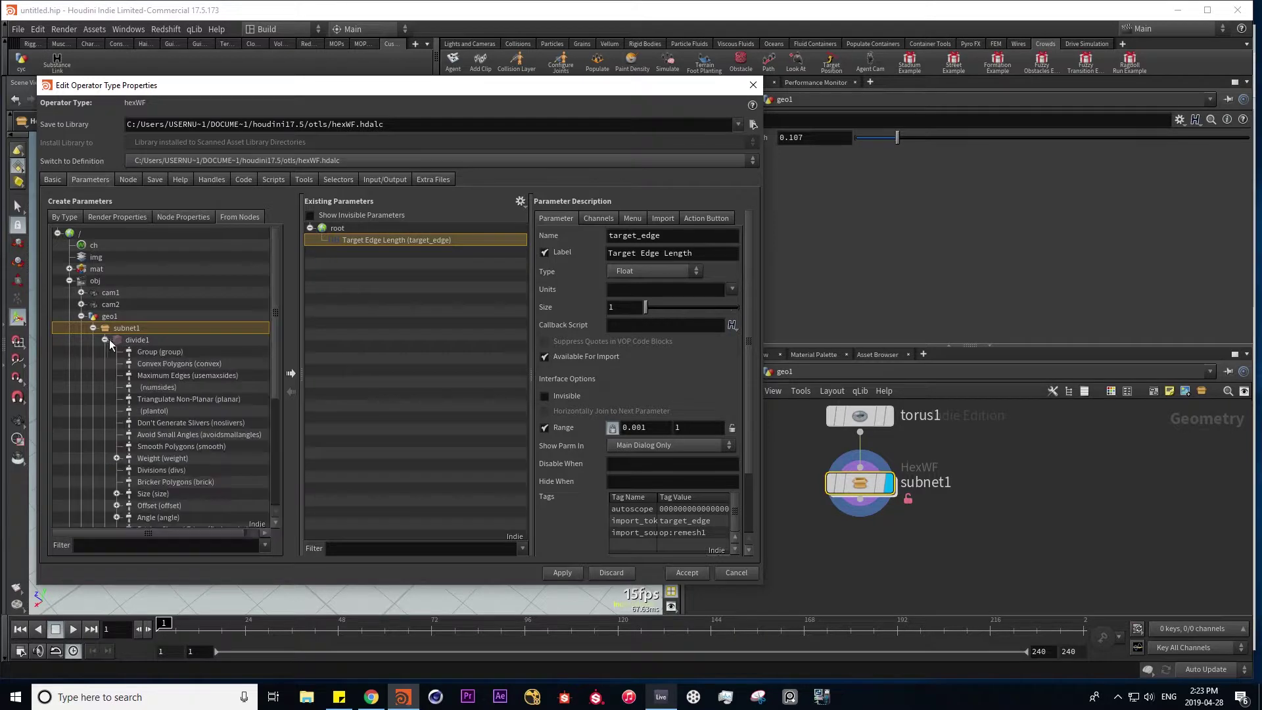
pyautogui.scroll(-2, 190, 455)
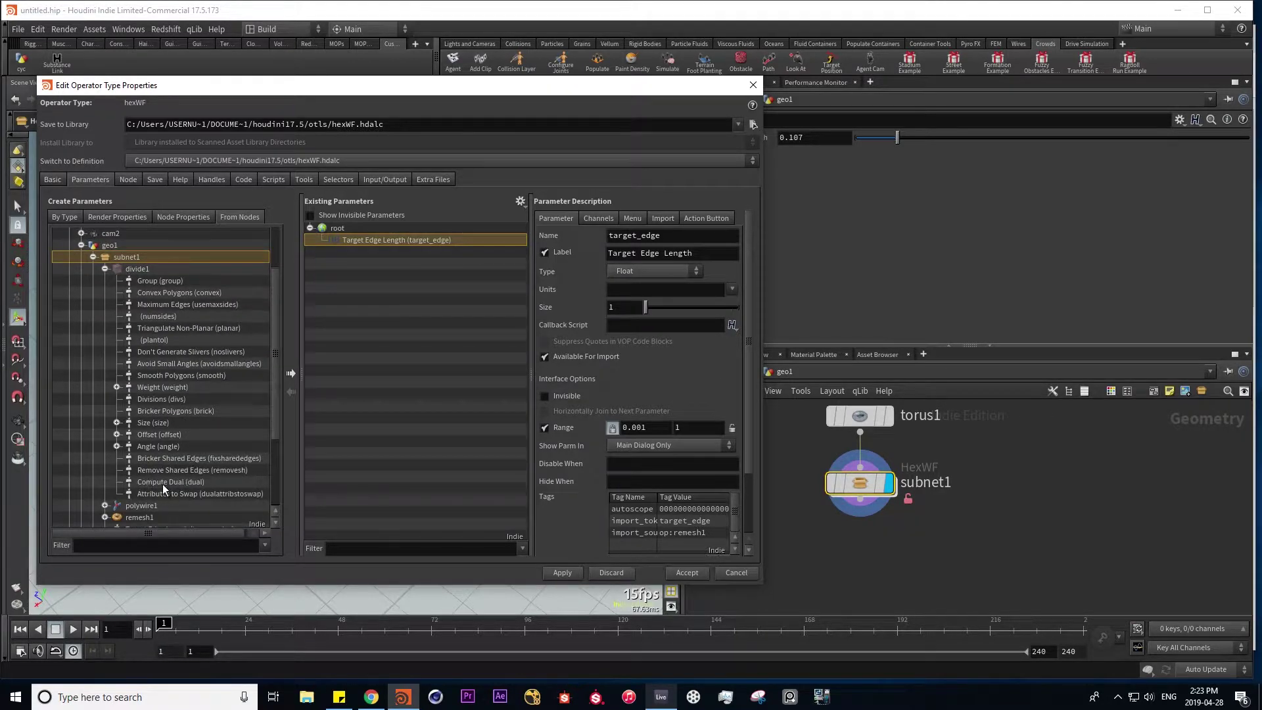
pyautogui.moveTo(161, 484); pyautogui.dragTo(340, 230)
pyautogui.click(562, 572)
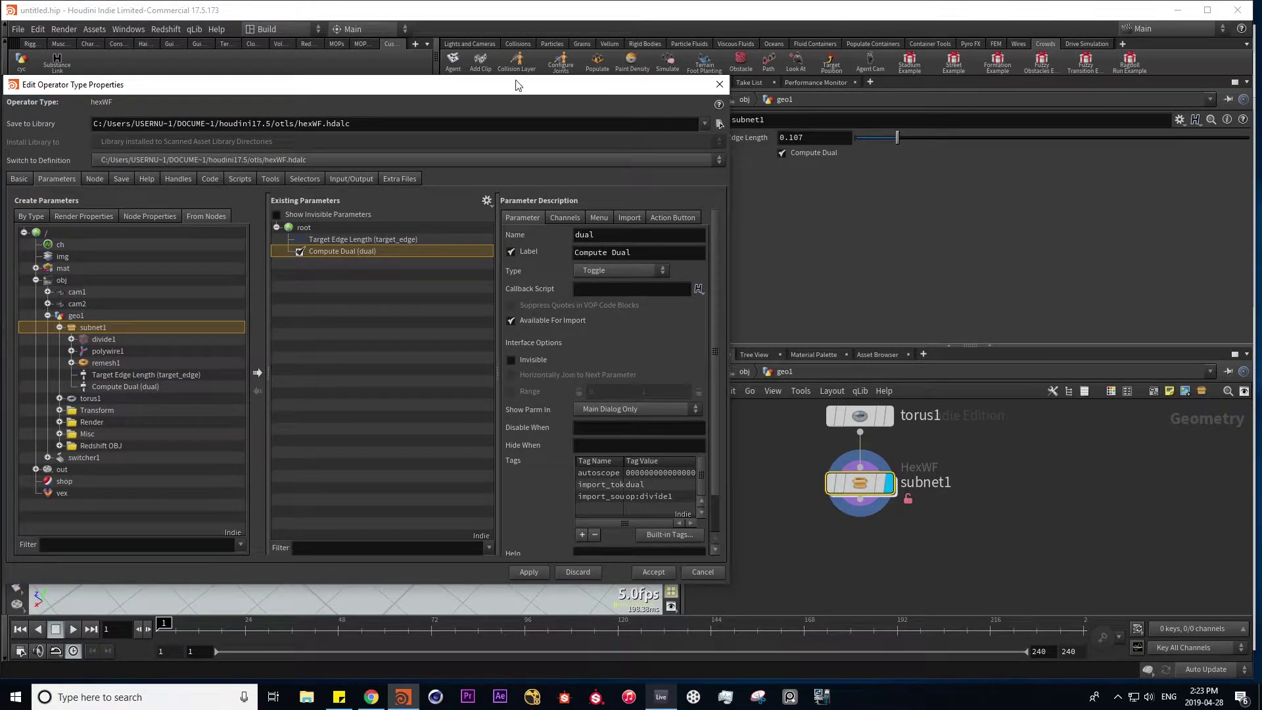
pyautogui.moveTo(526, 88); pyautogui.dragTo(556, 76)
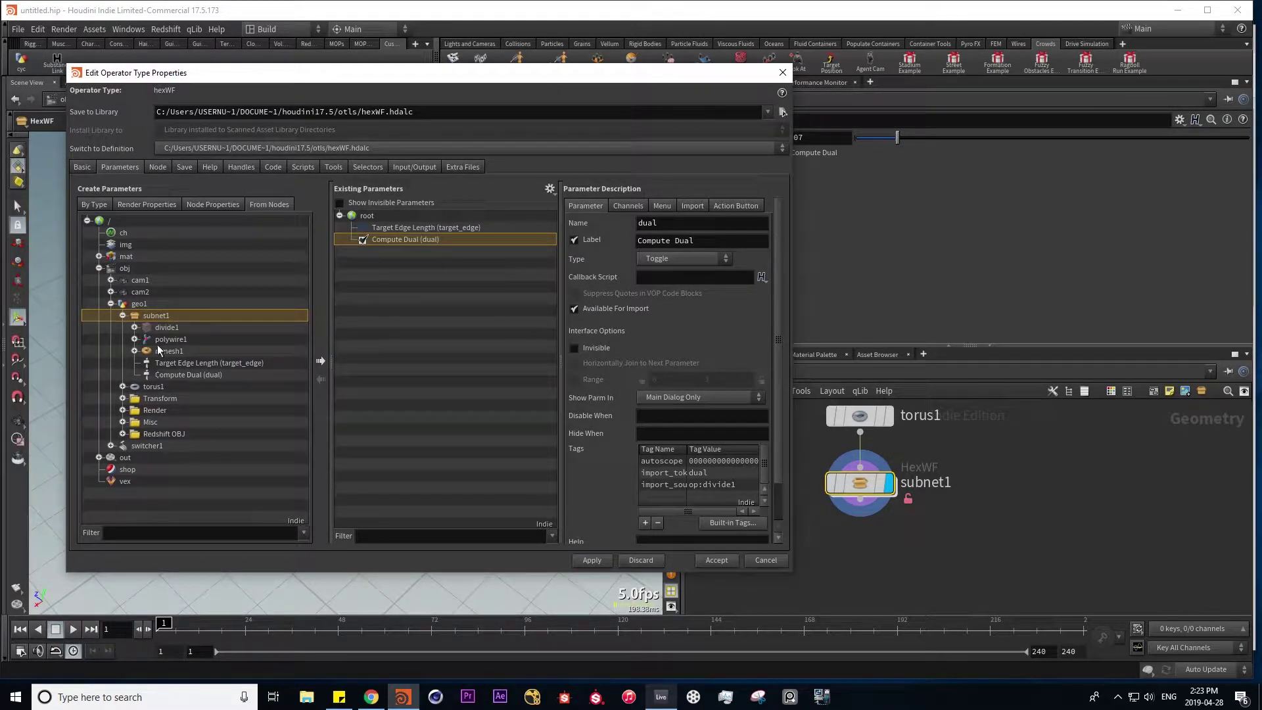
# Promote polywire1's Wire Radius (0.01), order it above Compute Dual, and apply
pyautogui.click(134, 339)
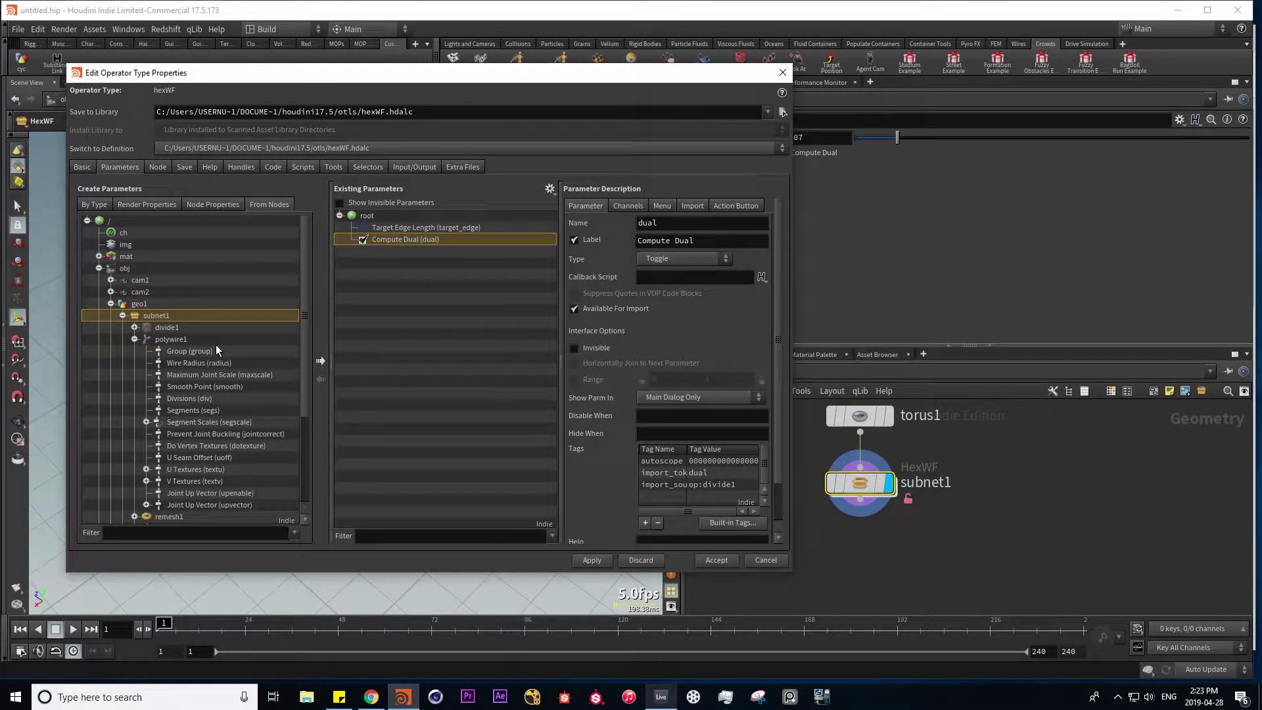
pyautogui.moveTo(199, 362); pyautogui.dragTo(365, 218)
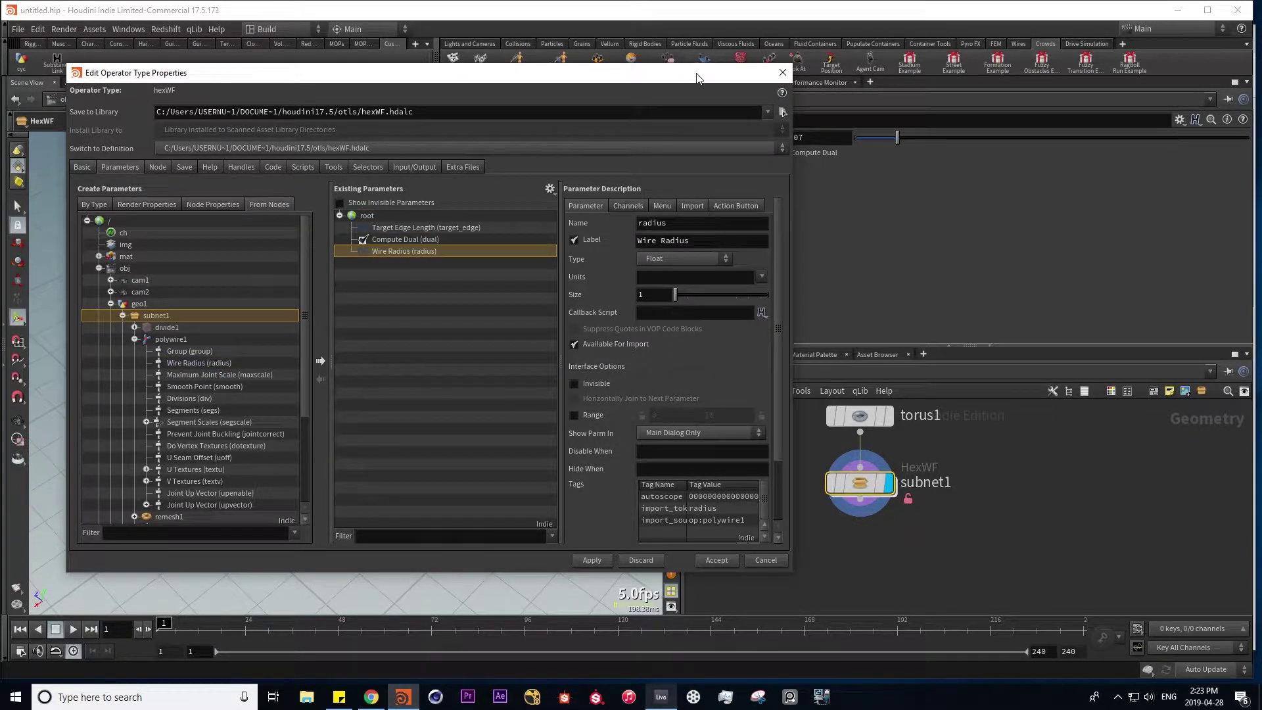
pyautogui.moveTo(697, 77); pyautogui.dragTo(558, 77)
pyautogui.click(454, 560)
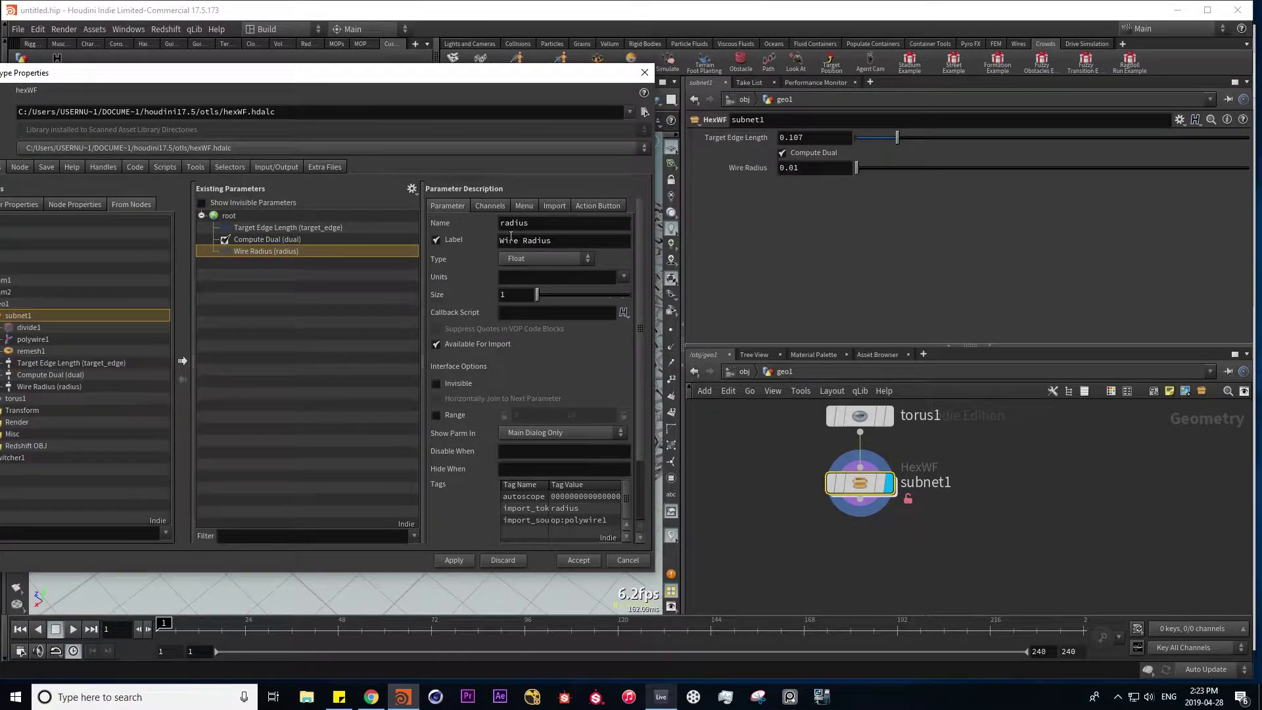
pyautogui.moveTo(267, 249); pyautogui.dragTo(279, 241)
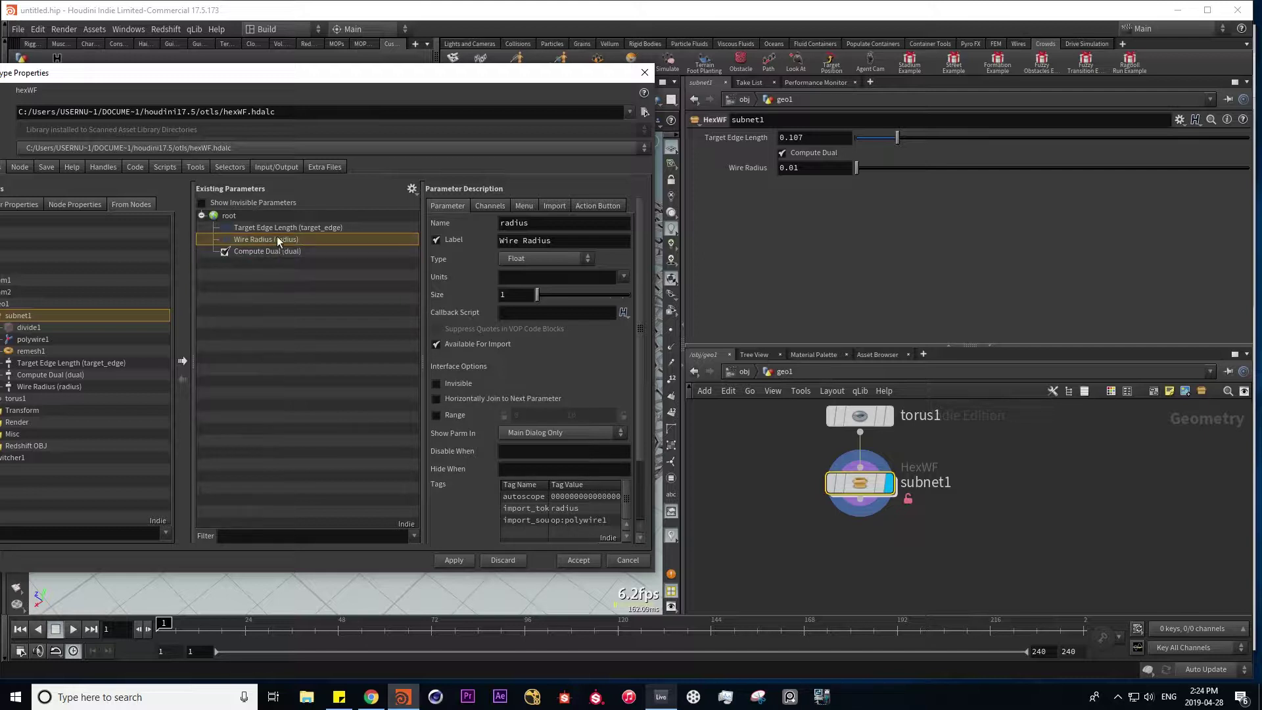
pyautogui.click(455, 560)
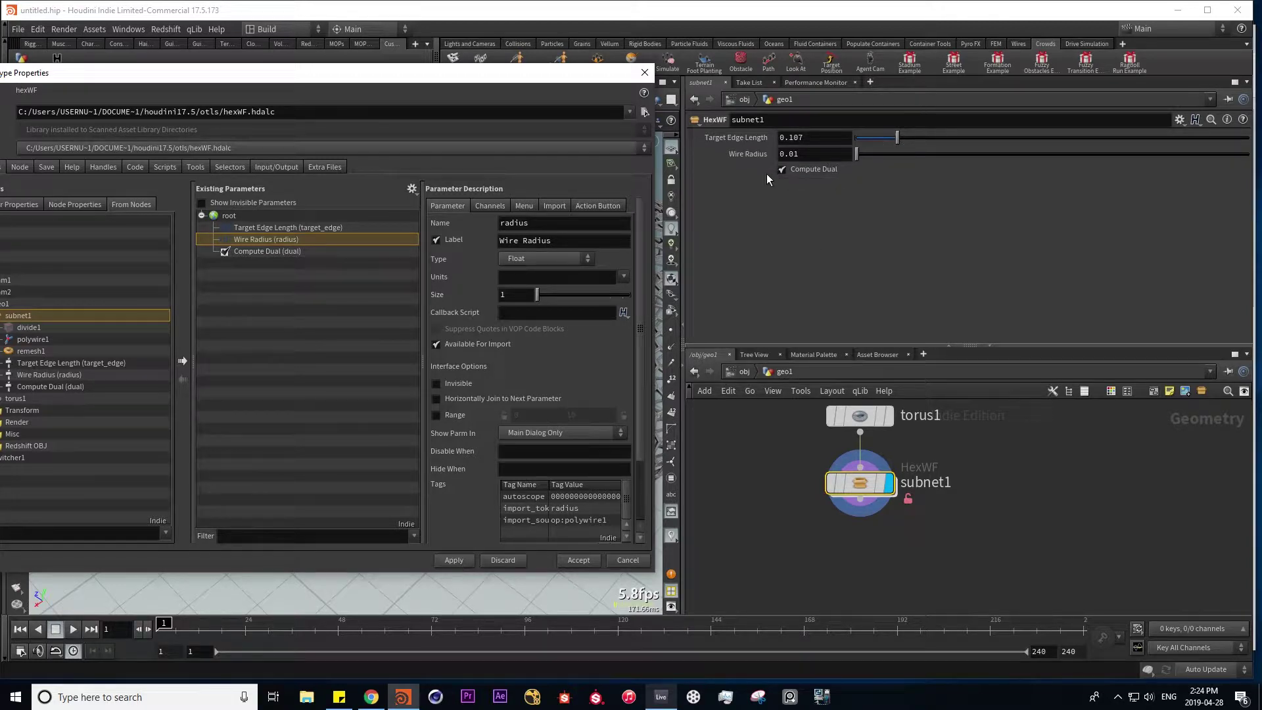
pyautogui.moveTo(394, 72); pyautogui.dragTo(434, 81)
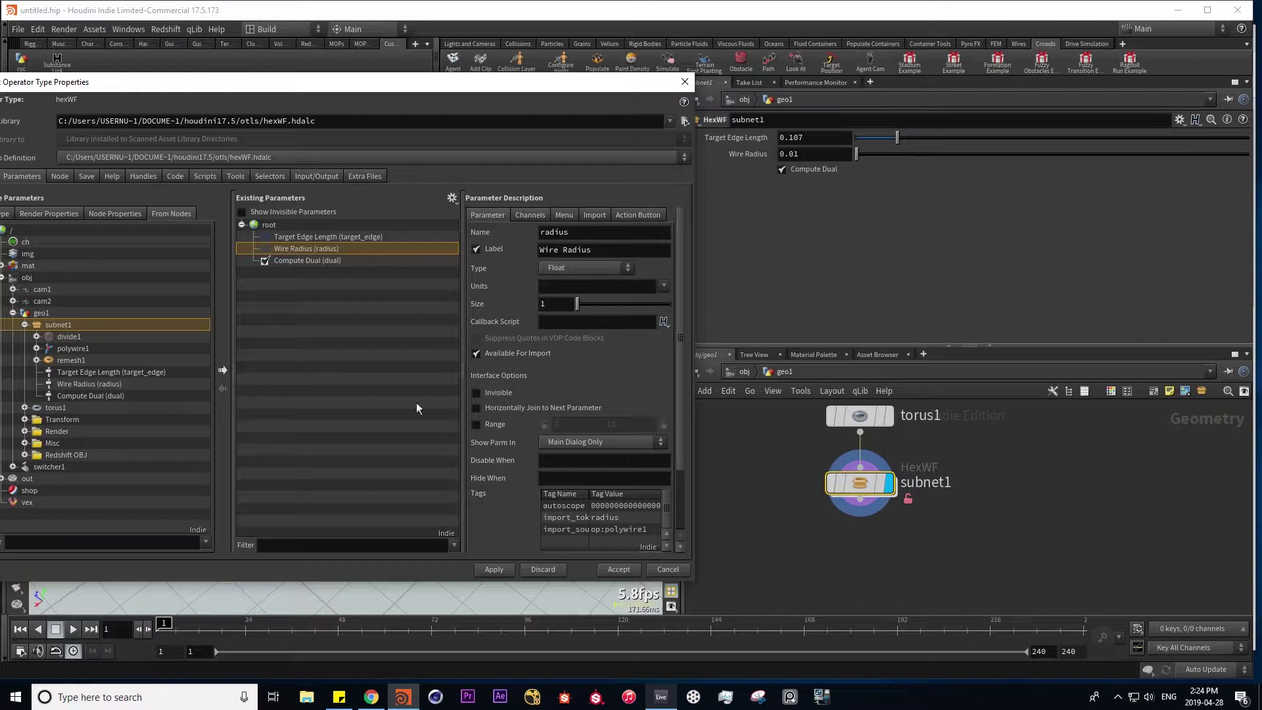
# Insert a Separator between Wire Radius and Compute Dual and apply it
pyautogui.moveTo(421, 81); pyautogui.dragTo(415, 90)
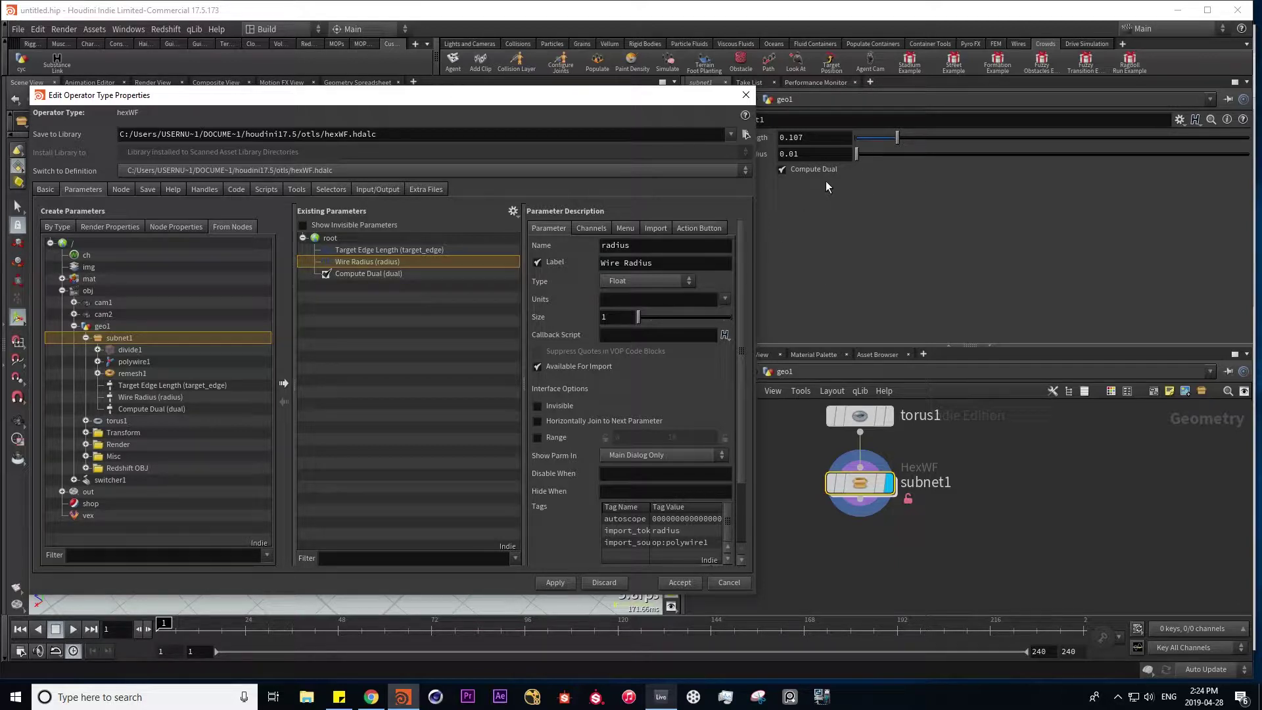
pyautogui.moveTo(589, 101)
pyautogui.mouseDown()
pyautogui.moveTo(635, 98)
pyautogui.moveTo(545, 88)
pyautogui.moveTo(574, 84)
pyautogui.mouseUp()
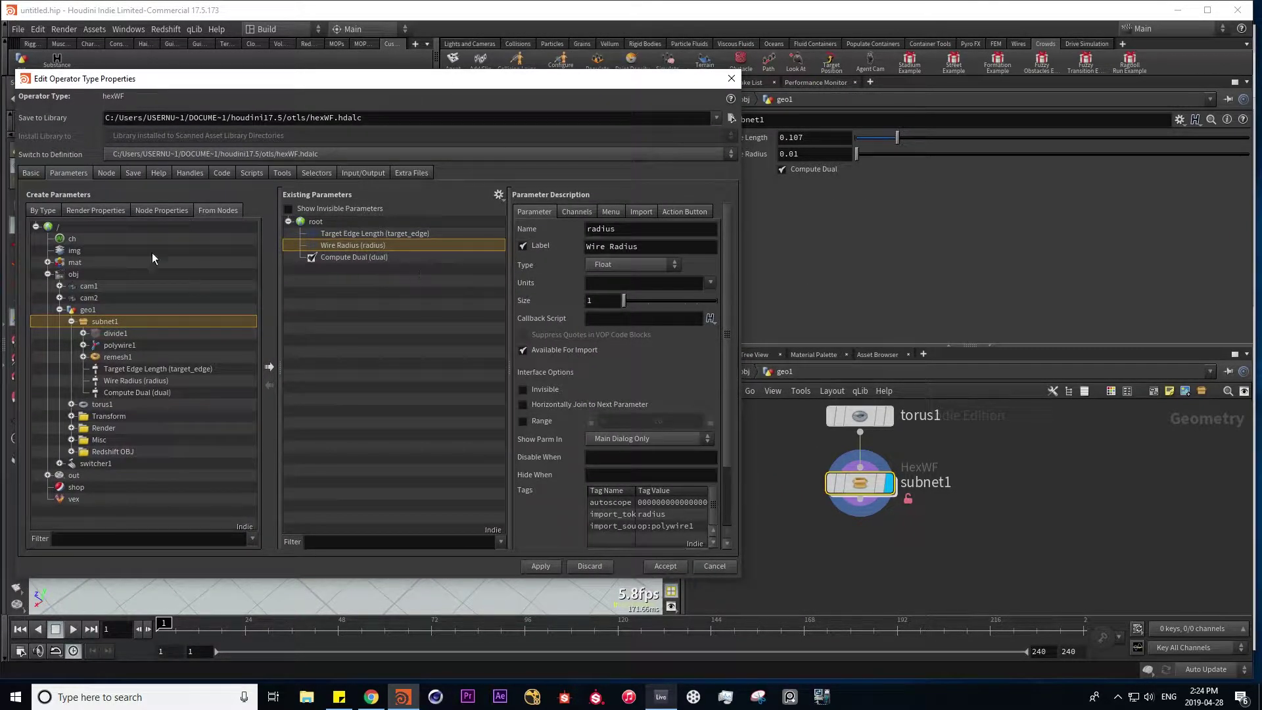
pyautogui.click(43, 210)
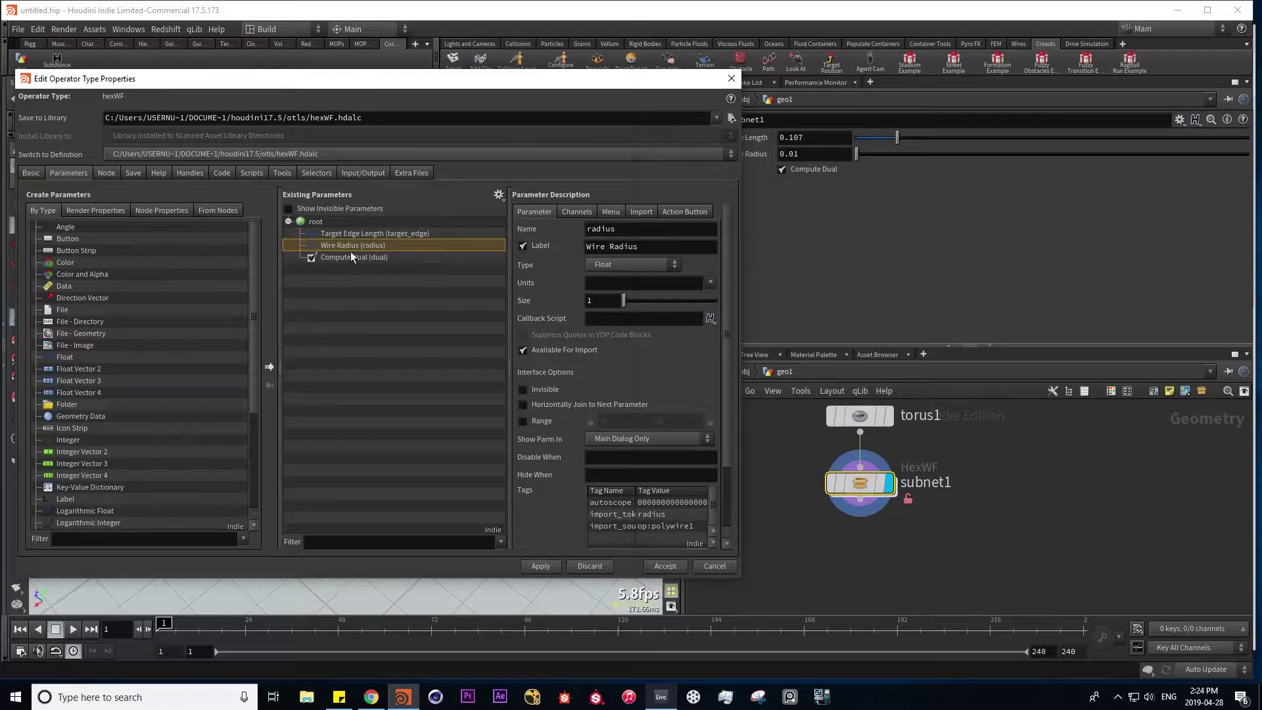
pyautogui.scroll(-4, 80, 505)
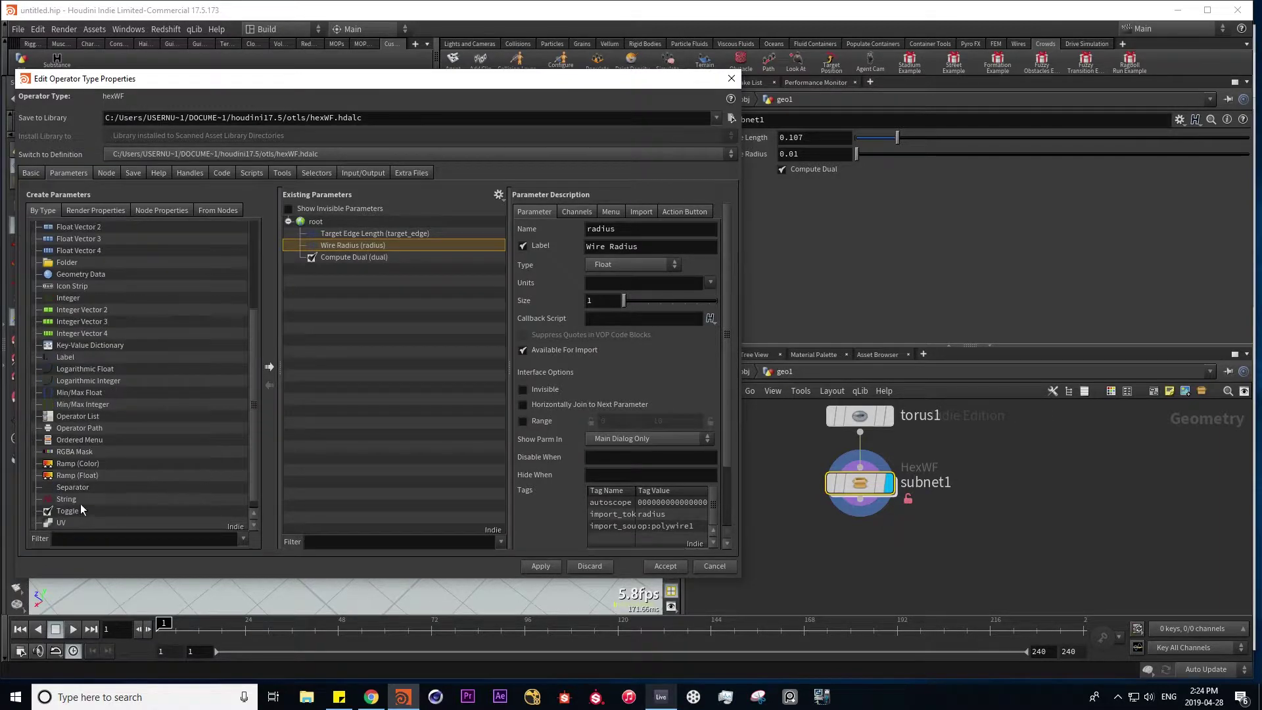
pyautogui.moveTo(135, 487); pyautogui.dragTo(347, 256)
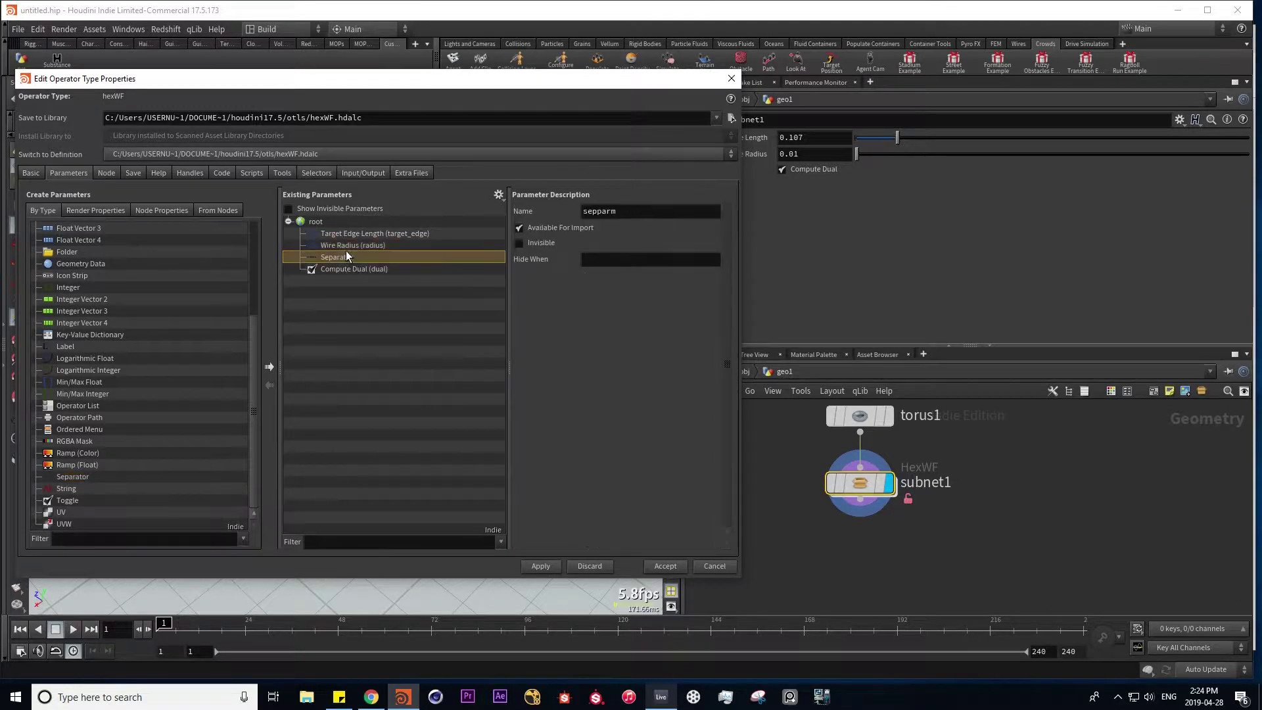
pyautogui.click(548, 566)
pyautogui.moveTo(635, 88); pyautogui.dragTo(667, 120)
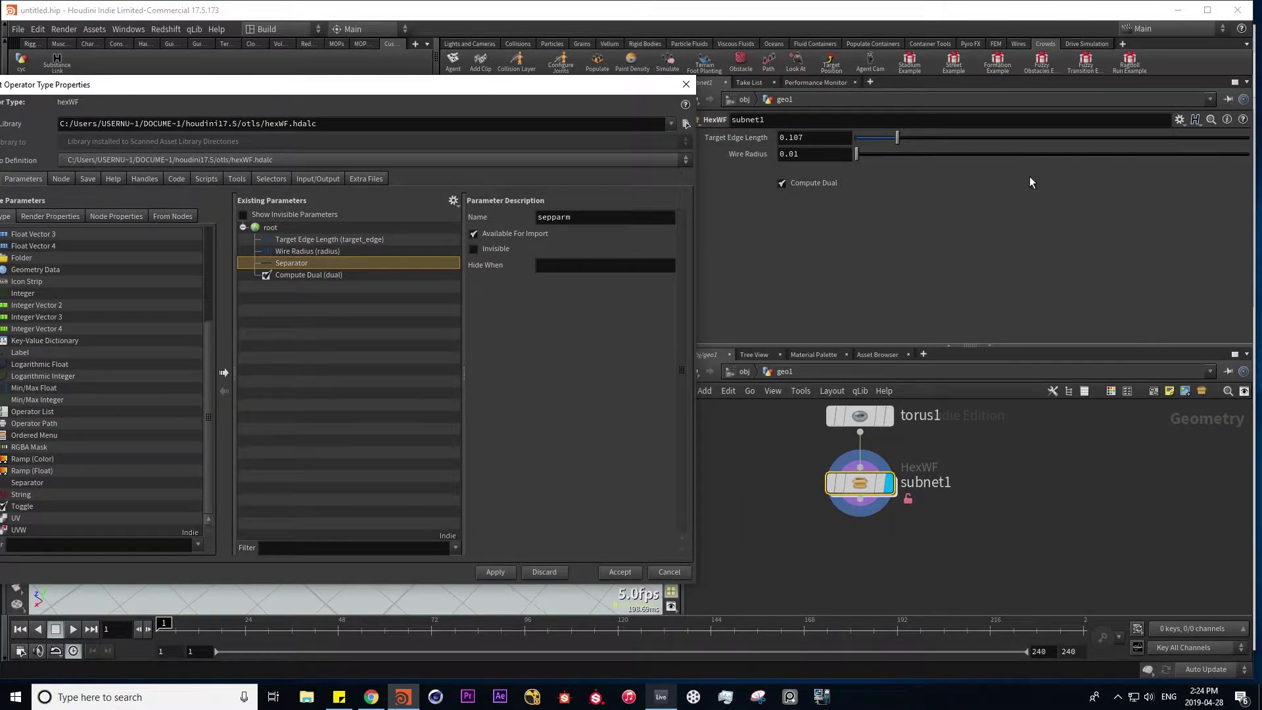
pyautogui.moveTo(441, 86); pyautogui.dragTo(547, 70)
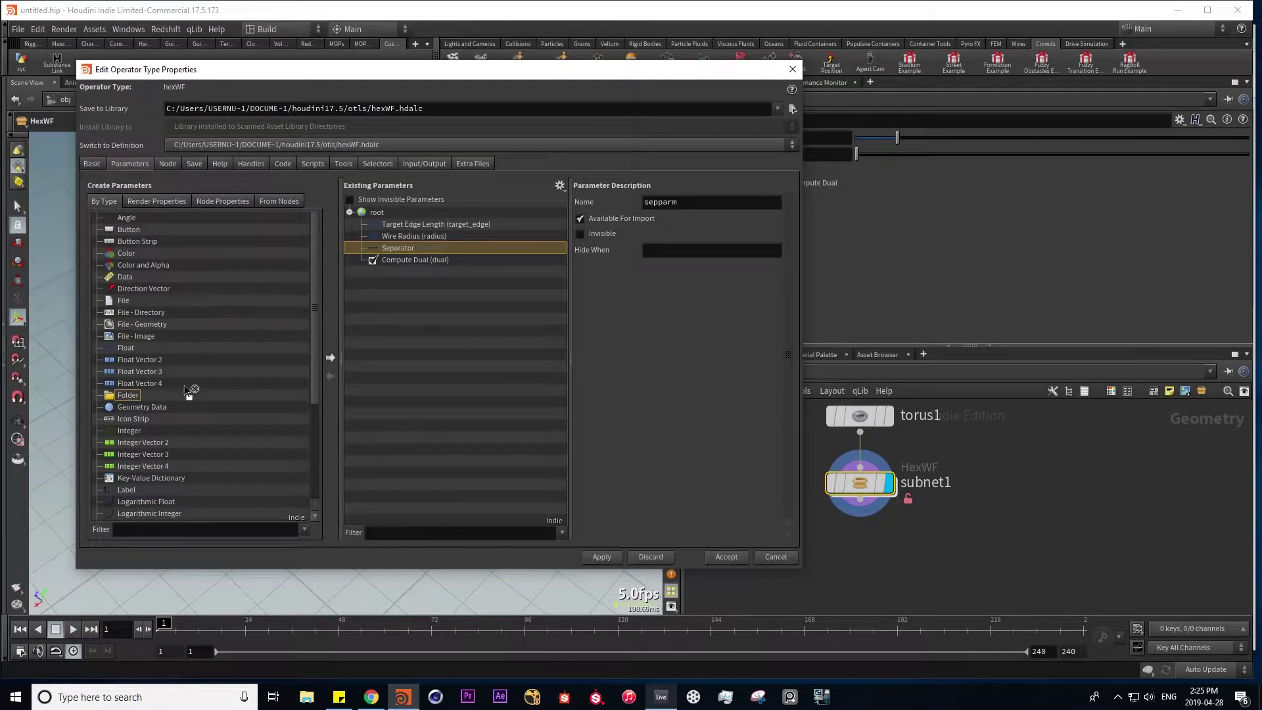
# Place Target Edge Length in a new folder named Remesh, set to Simple, and apply
pyautogui.scroll(-5, 189, 393)
pyautogui.moveTo(387, 226); pyautogui.dragTo(411, 227)
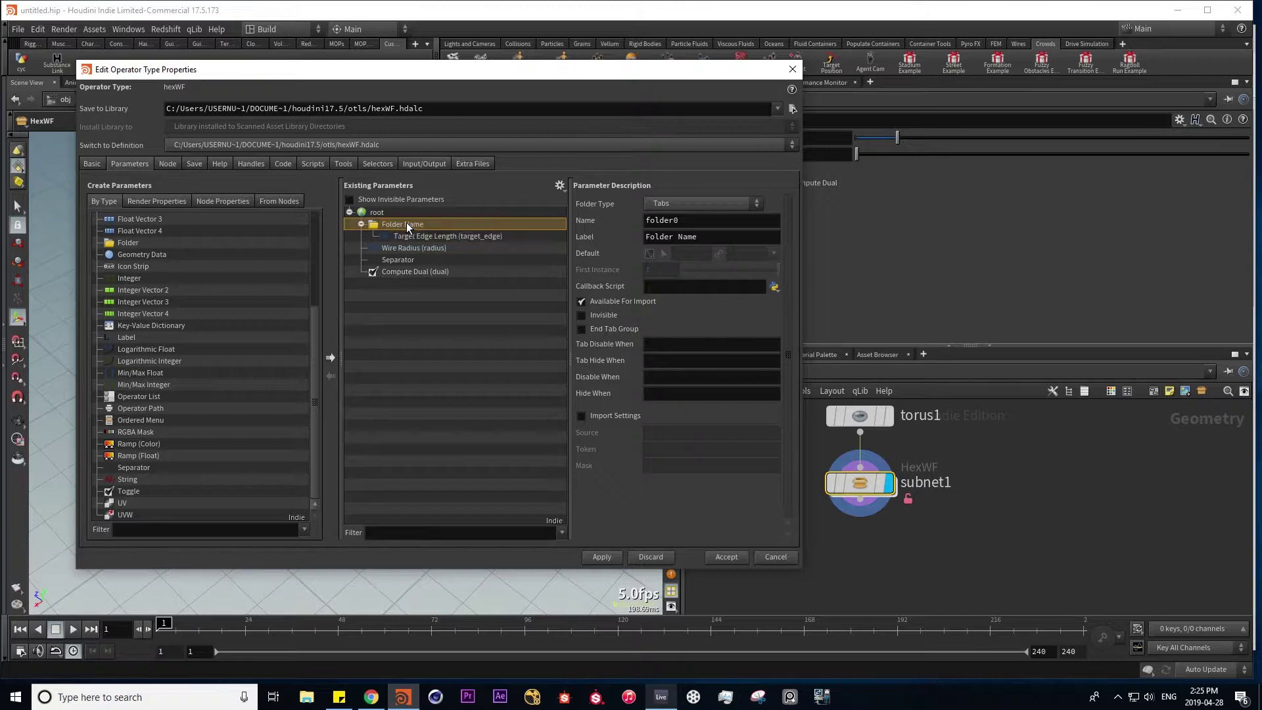
pyautogui.click(409, 224)
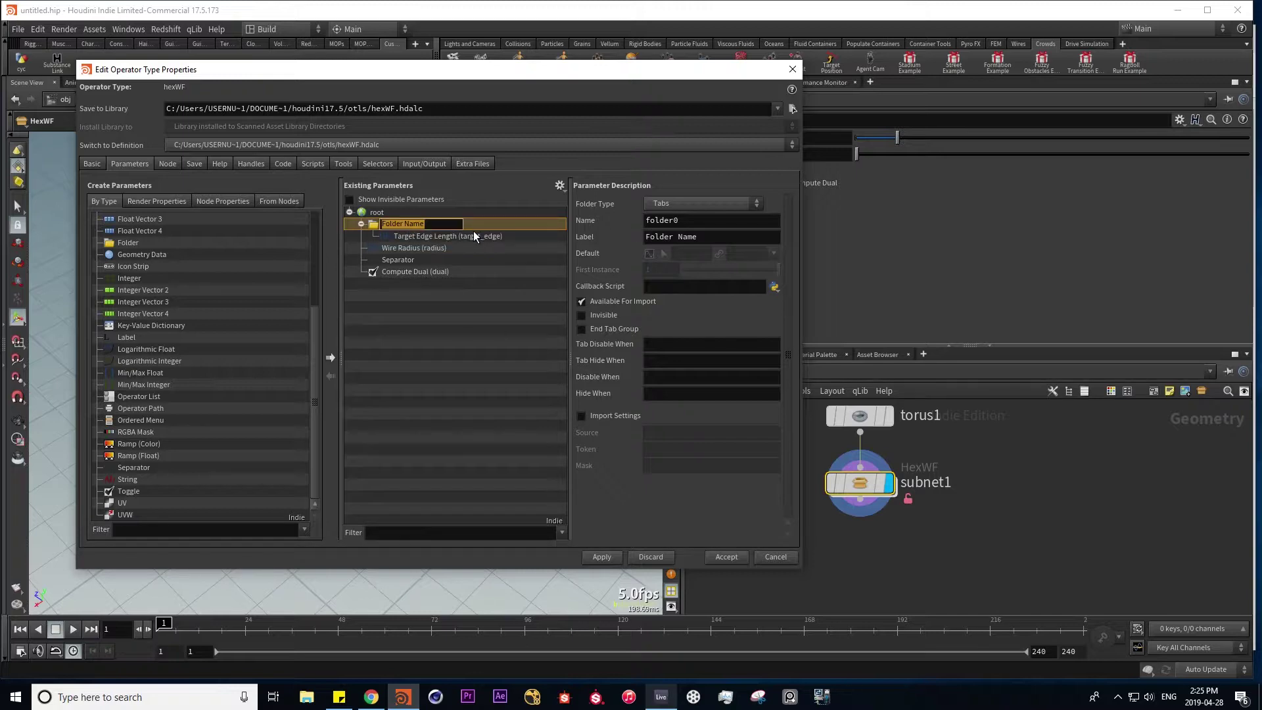
pyautogui.write('Rems')
pyautogui.write('sh')
pyautogui.press('Return')
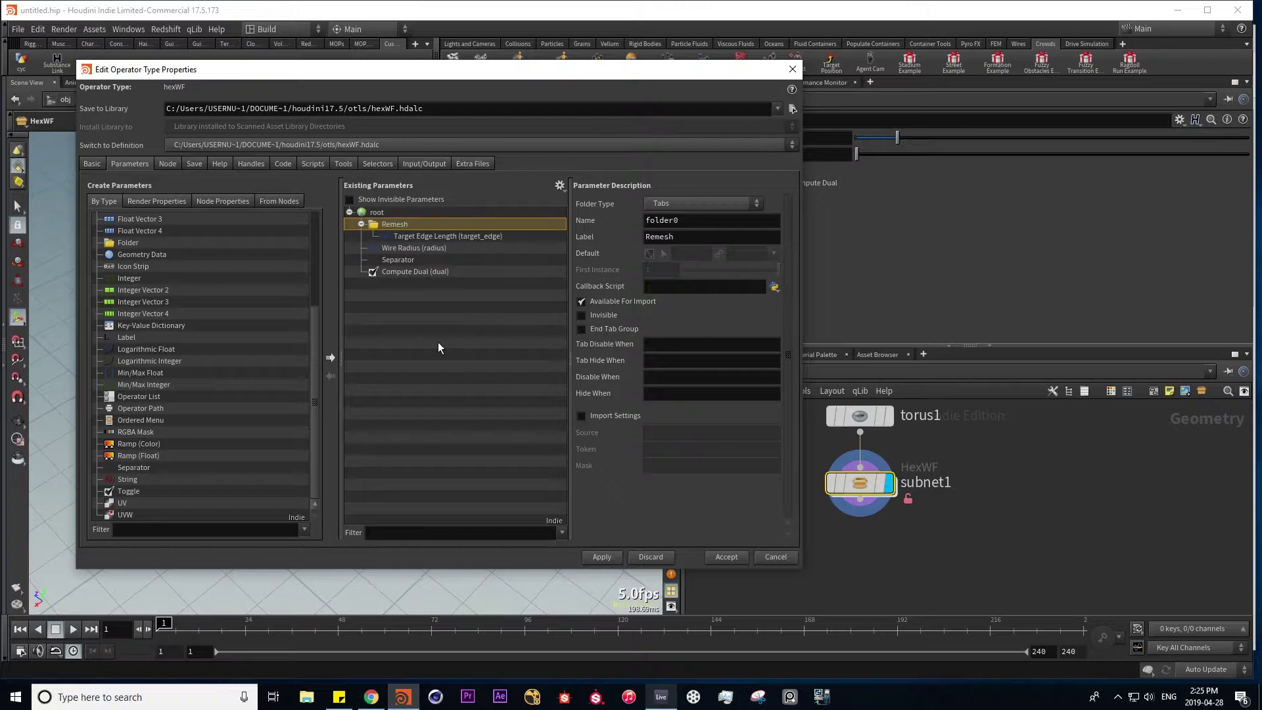
pyautogui.moveTo(596, 77); pyautogui.dragTo(396, 102)
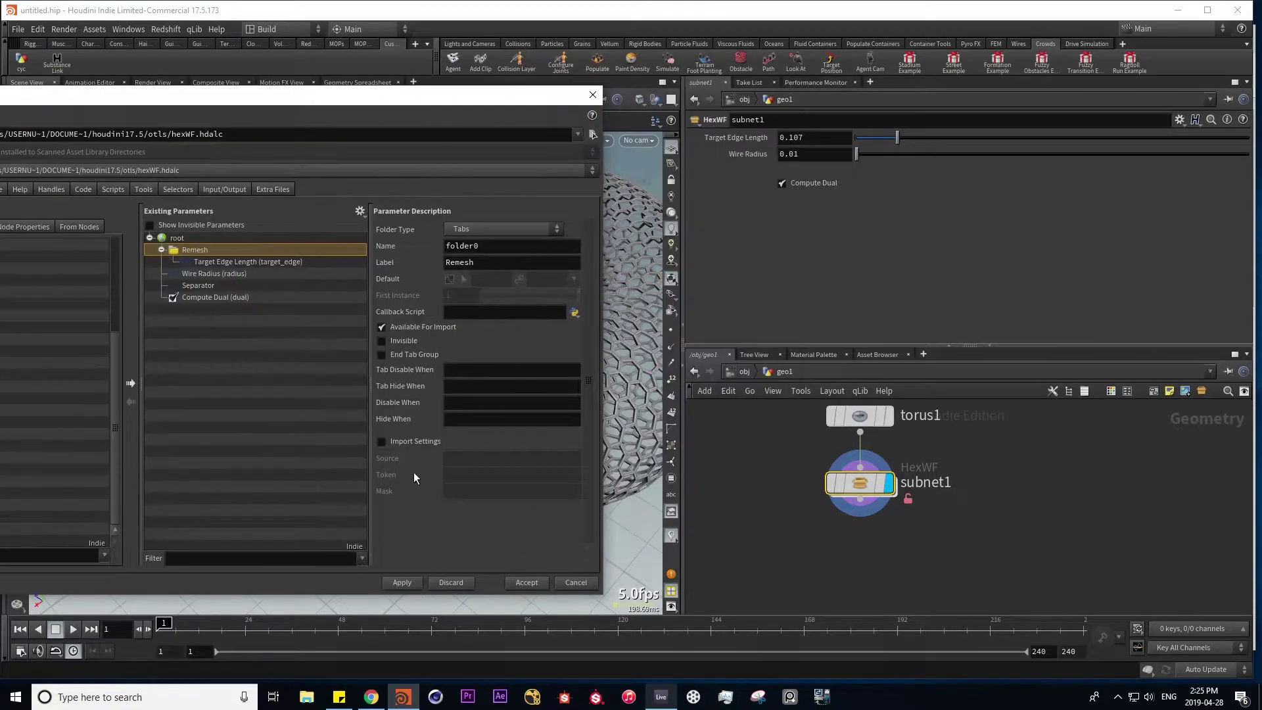
pyautogui.click(397, 583)
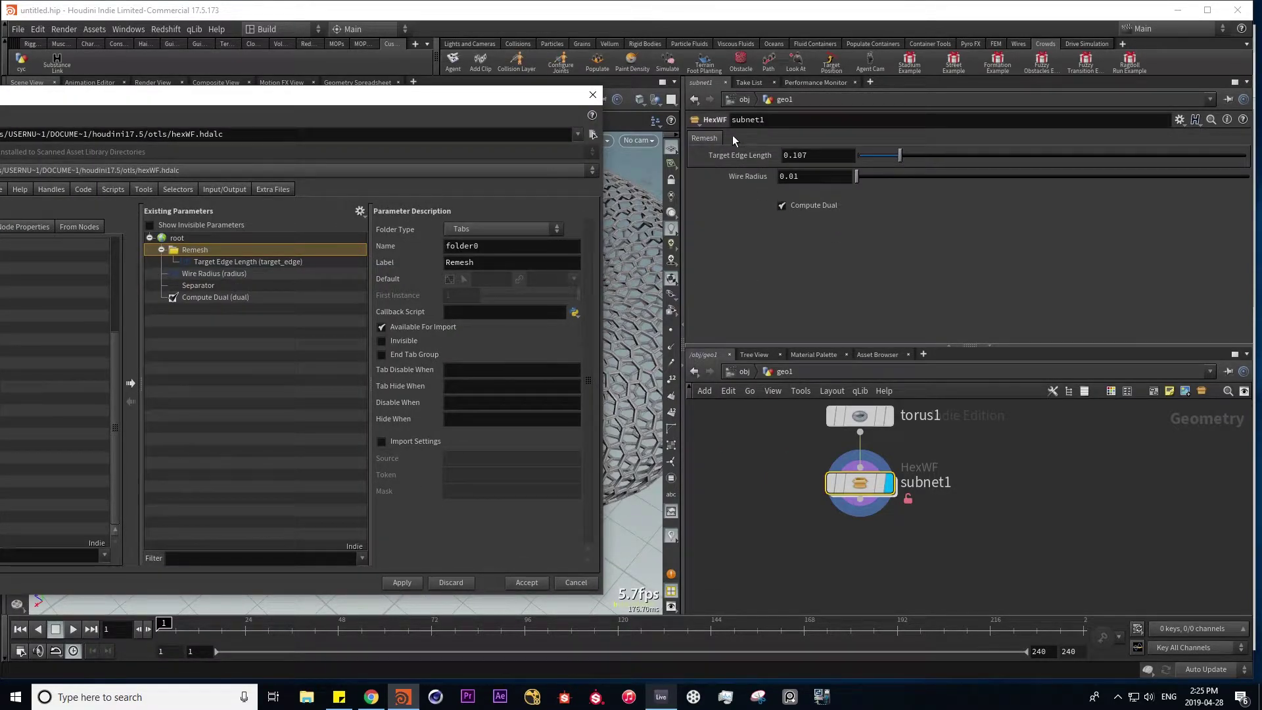
pyautogui.click(518, 228)
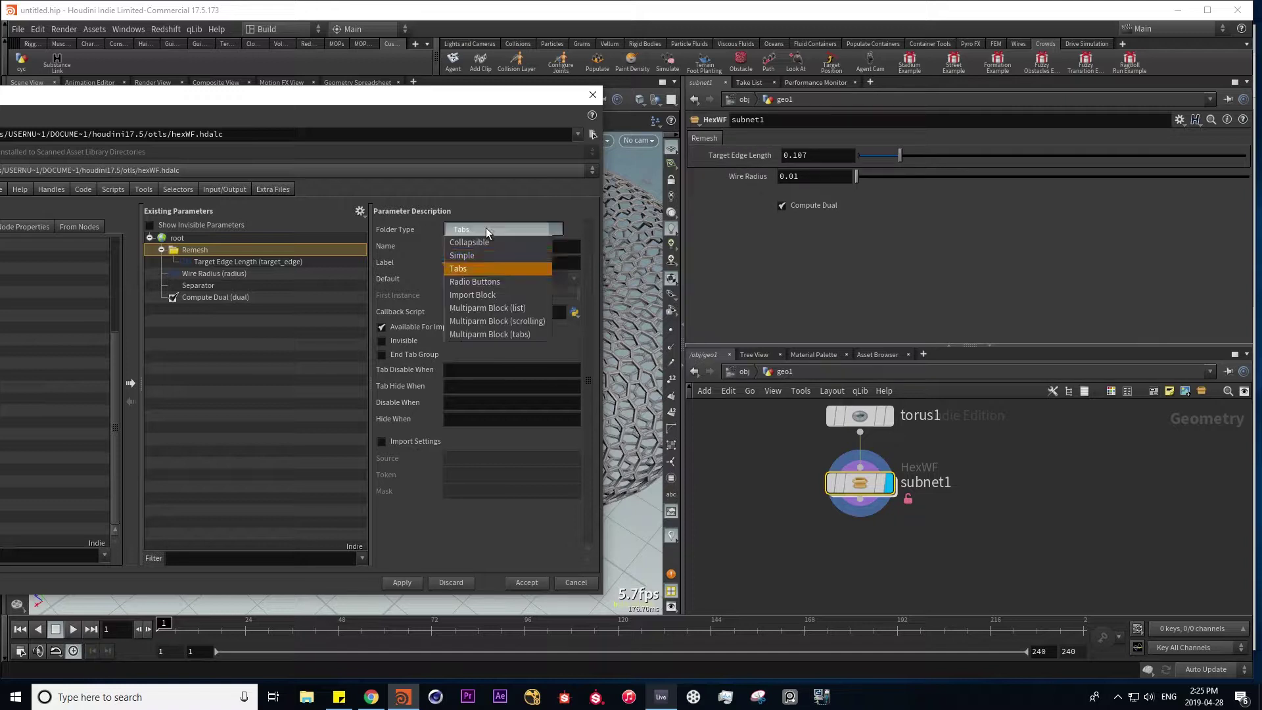
pyautogui.click(474, 257)
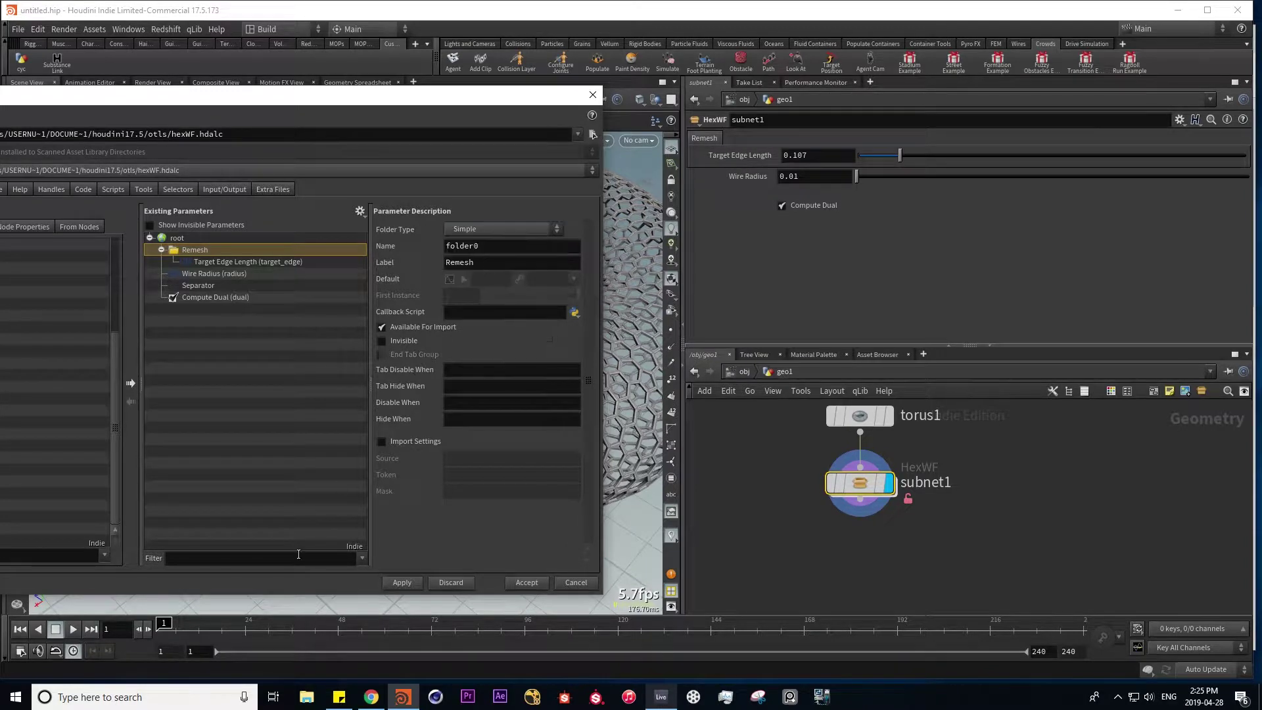
pyautogui.click(403, 582)
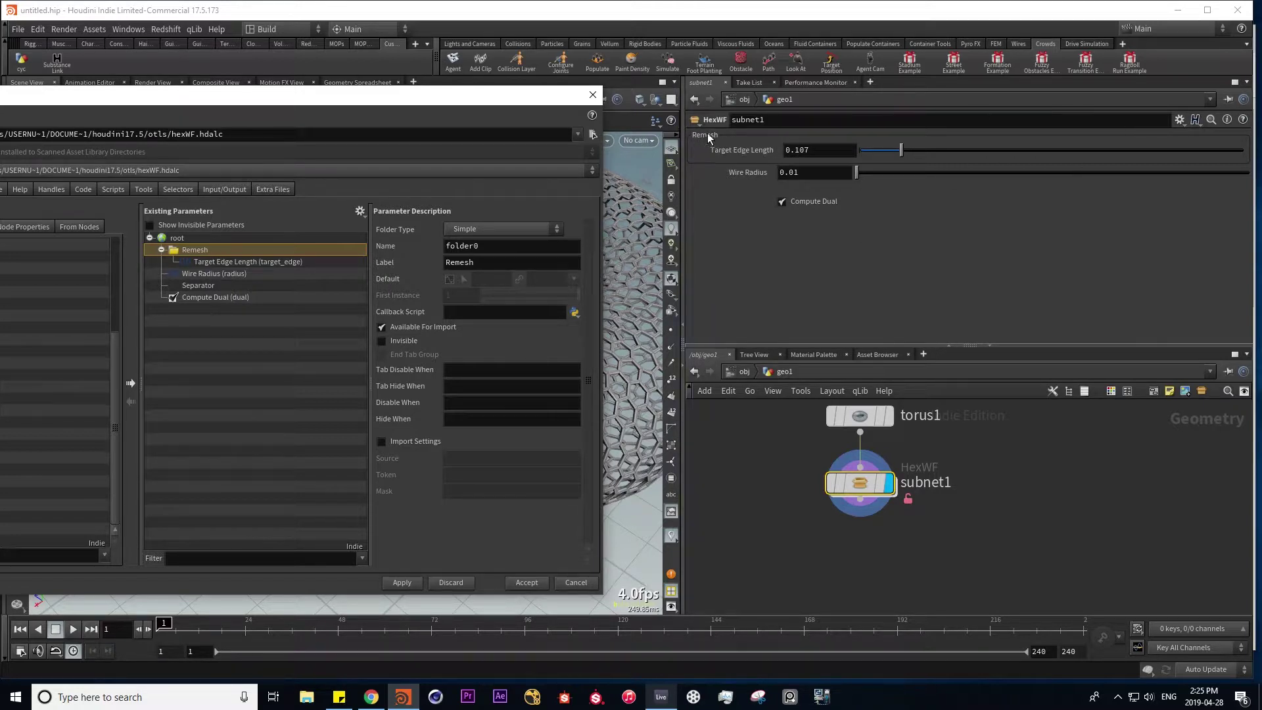
pyautogui.moveTo(277, 116); pyautogui.dragTo(534, 81)
# Wrap Wire Radius in a simple folder labelled PolyWire, apply it, then dive into subnet1
pyautogui.moveTo(185, 235); pyautogui.dragTo(438, 209)
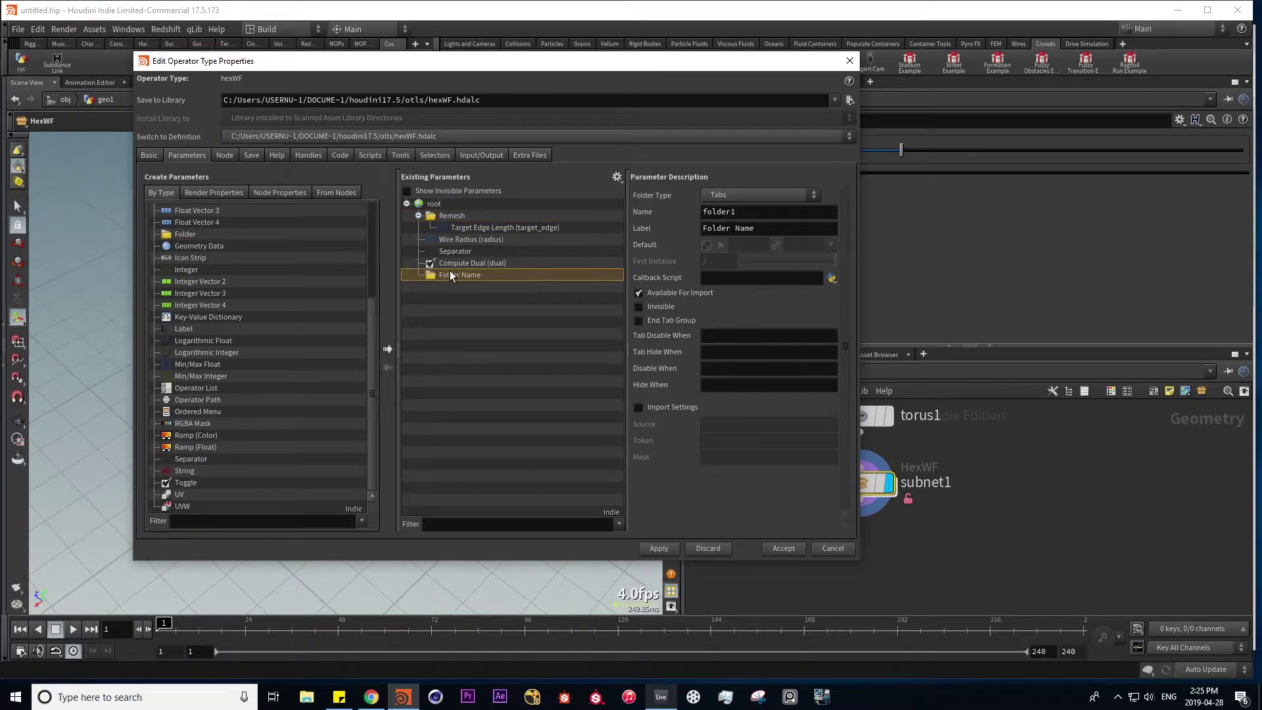
pyautogui.moveTo(448, 274); pyautogui.dragTo(459, 239)
pyautogui.tripleClick(767, 229)
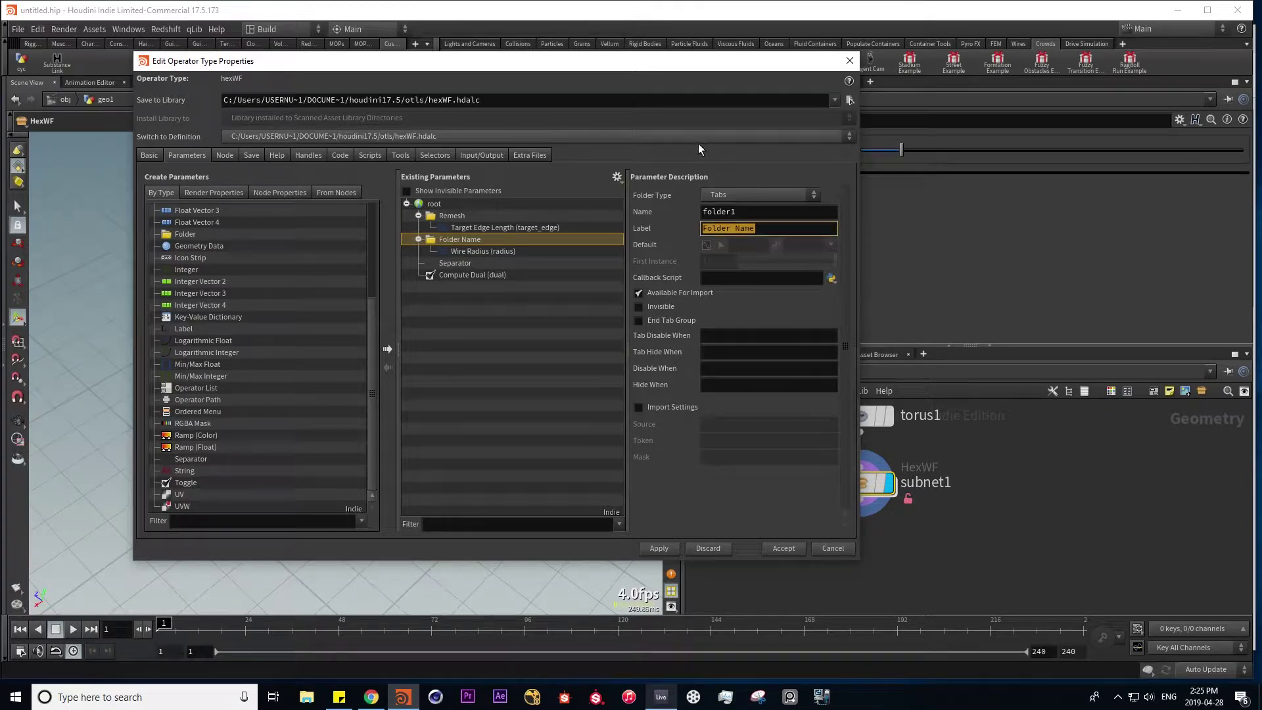
pyautogui.write('PolyWire')
pyautogui.click(670, 550)
pyautogui.moveTo(735, 66); pyautogui.dragTo(443, 68)
pyautogui.click(484, 195)
pyautogui.click(466, 224)
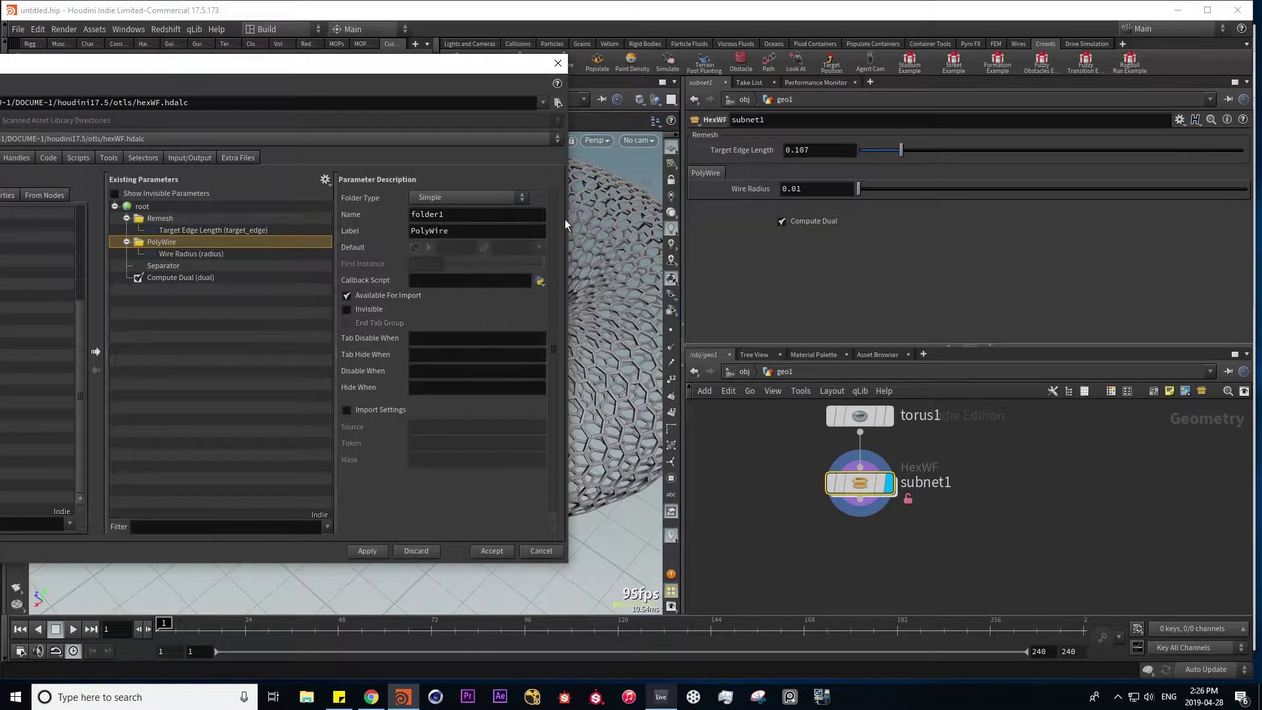
pyautogui.click(365, 552)
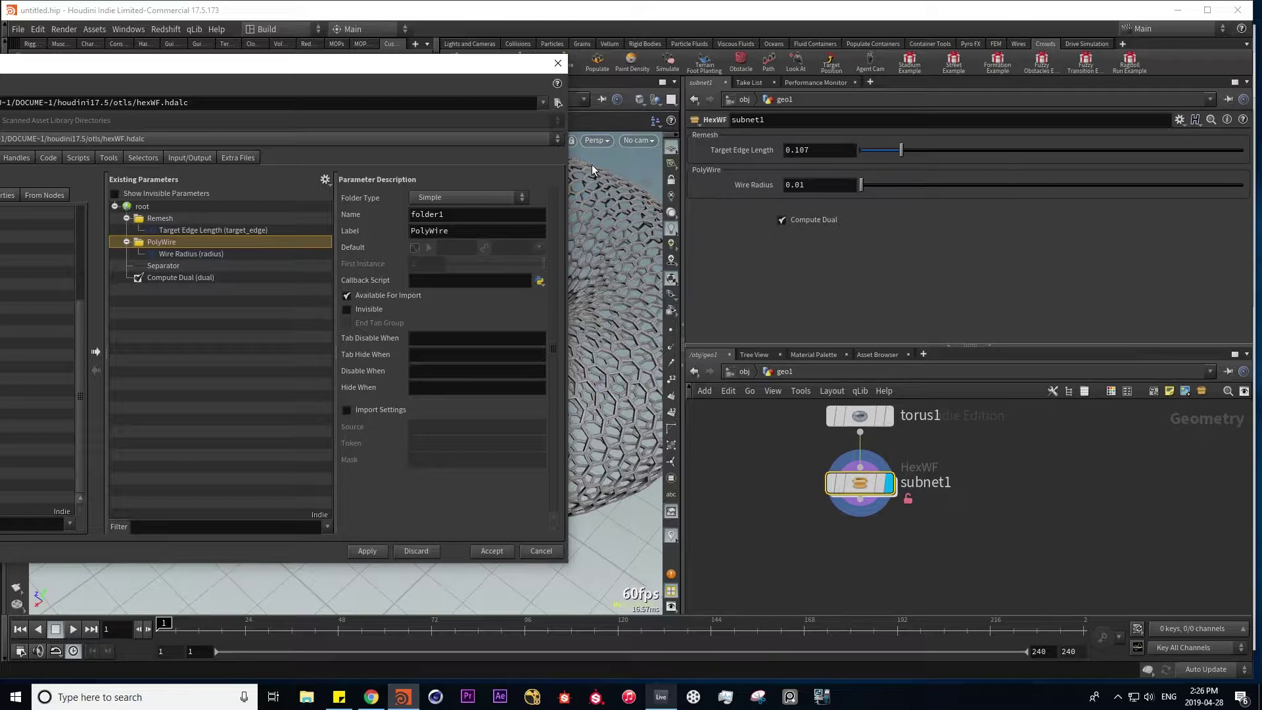
pyautogui.click(559, 65)
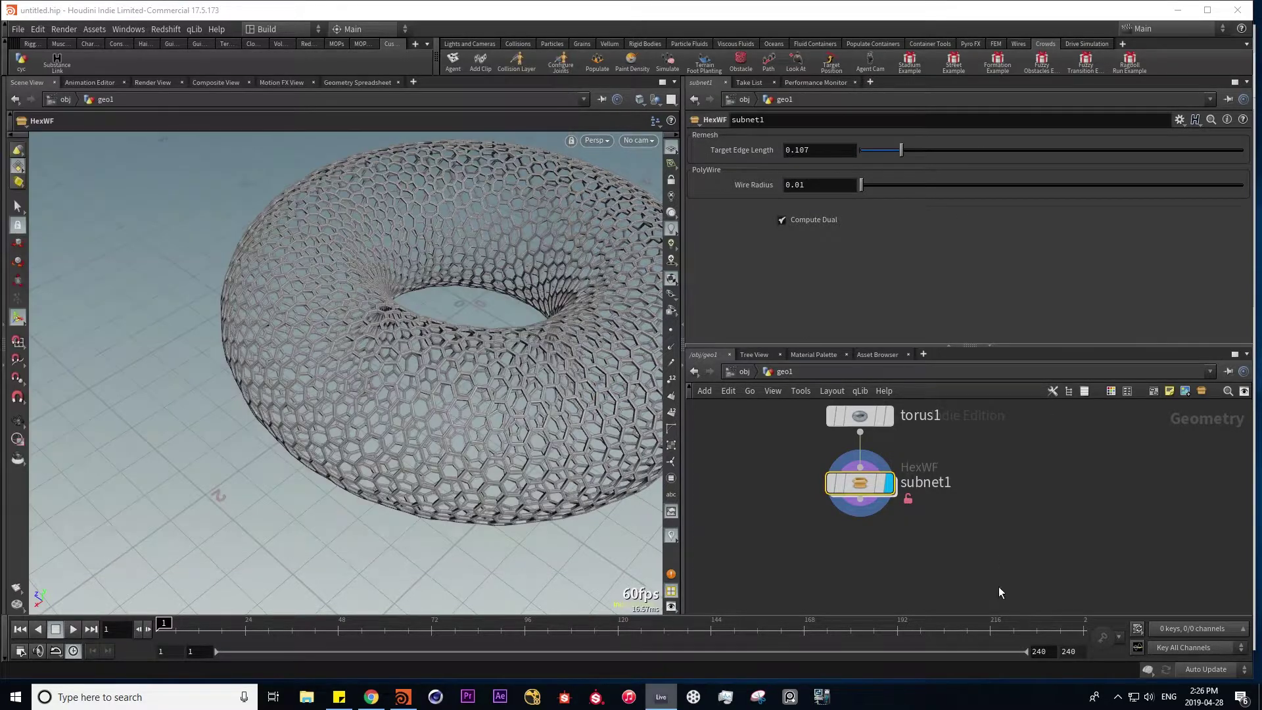
pyautogui.doubleClick(864, 486)
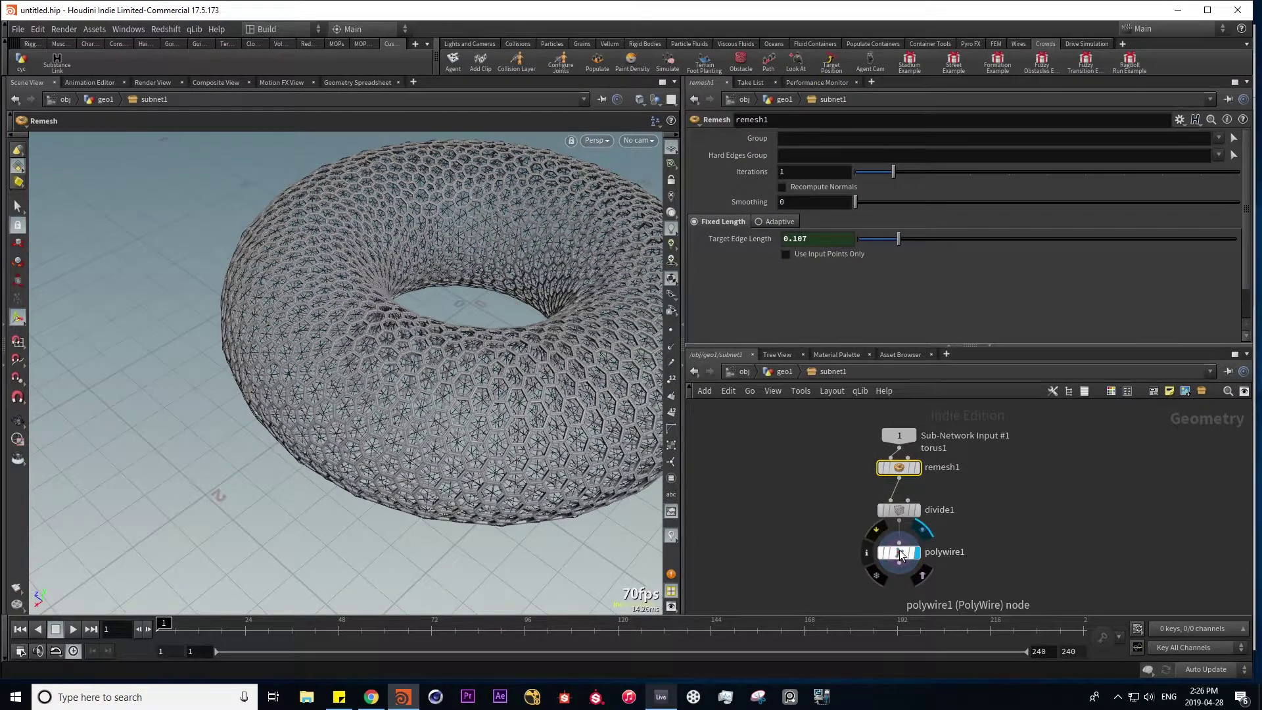
# Test polywire1's Divisions slider on the wire roundness, then return to the geo1 network
pyautogui.click(900, 553)
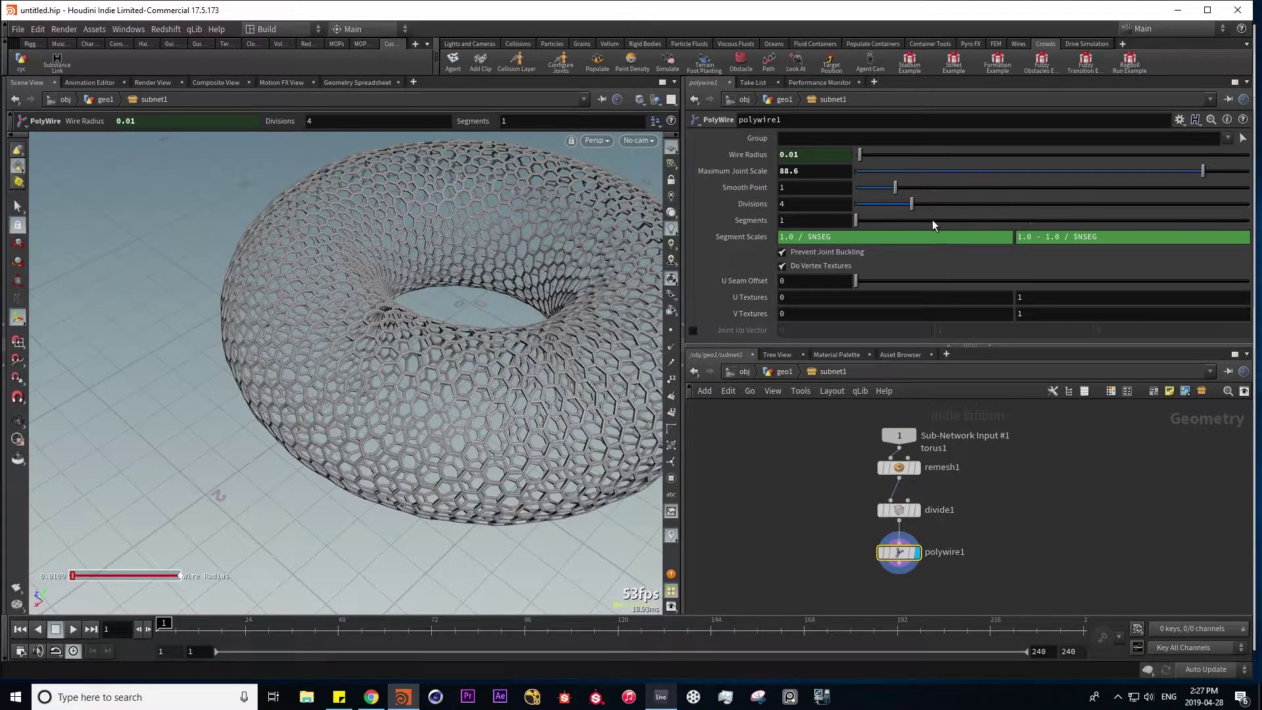
pyautogui.scroll(10, 479, 372)
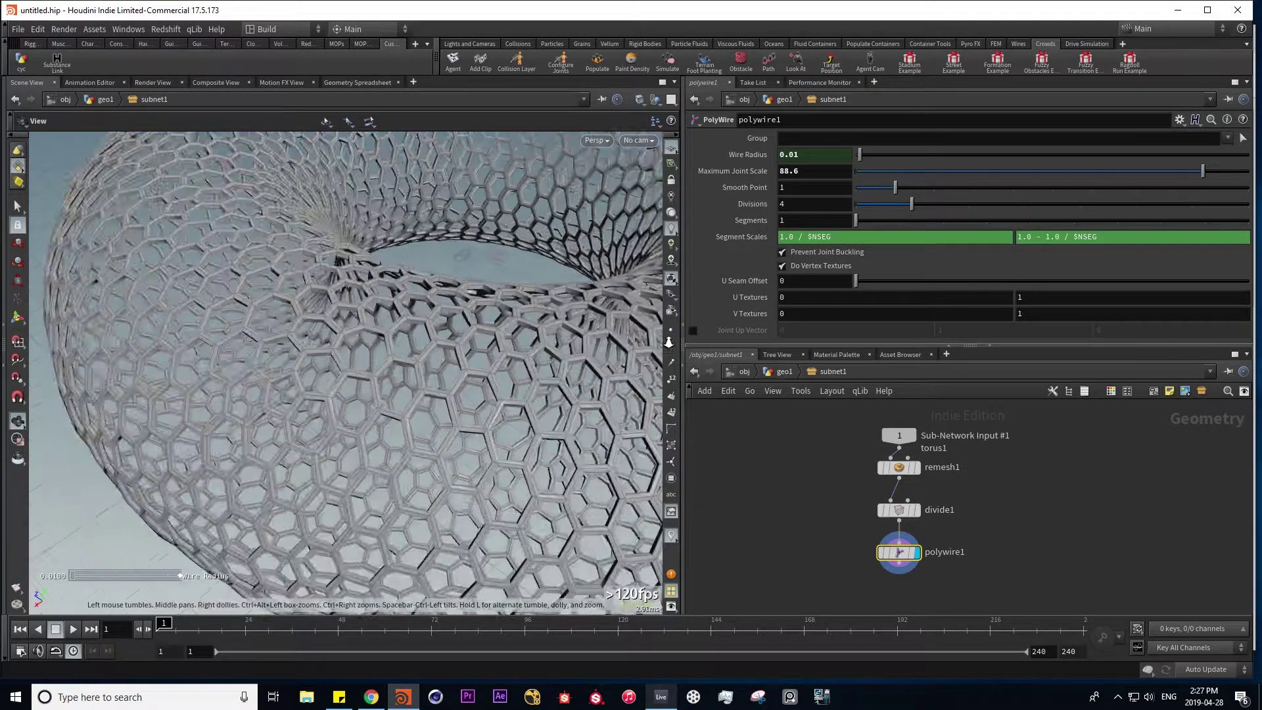
pyautogui.moveTo(914, 200)
pyautogui.mouseDown()
pyautogui.moveTo(1197, 199)
pyautogui.moveTo(913, 204)
pyautogui.mouseUp()
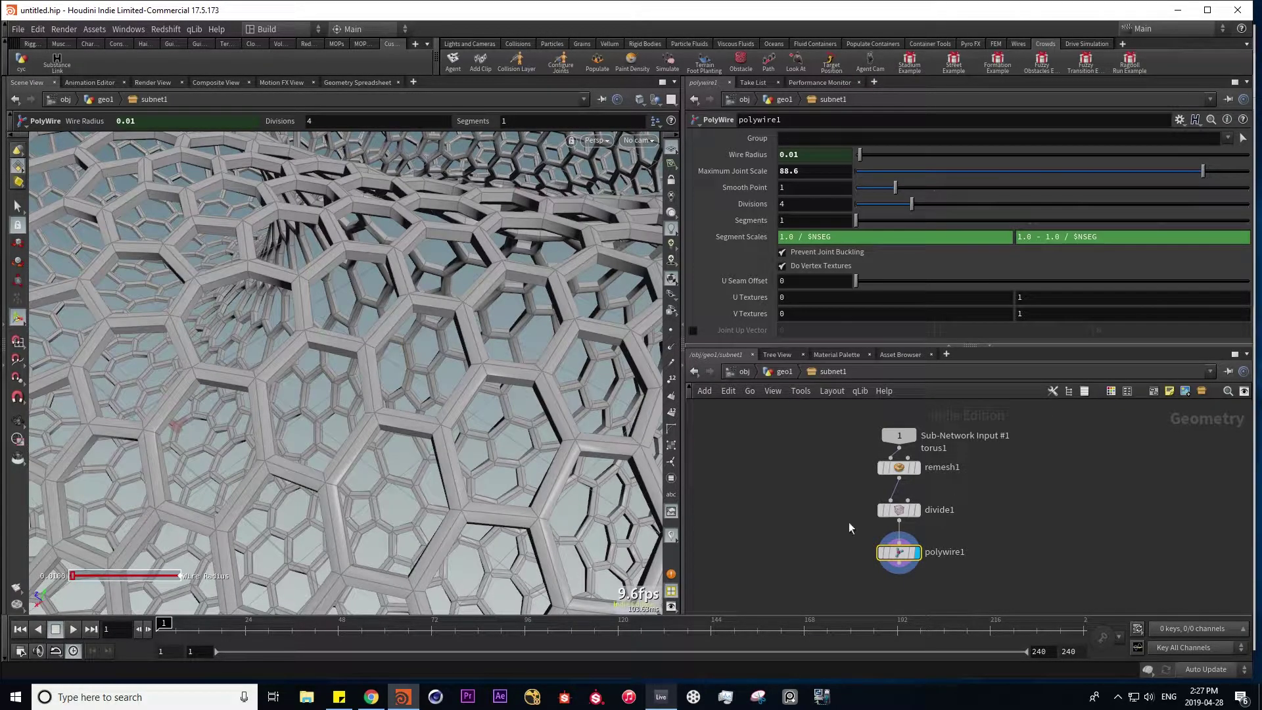
pyautogui.click(790, 372)
pyautogui.rightClick(862, 480)
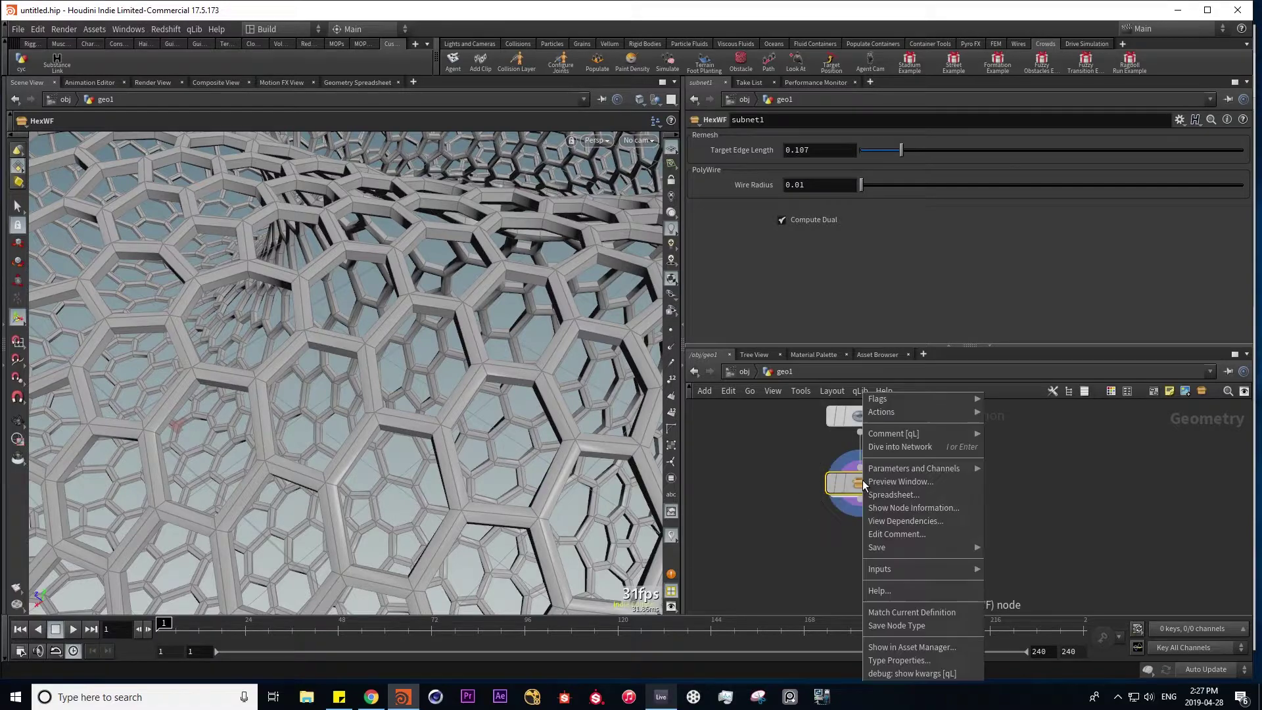
# Drag polywire1's Divisions from subnet1's node list into the PolyWire folder and apply
pyautogui.click(915, 660)
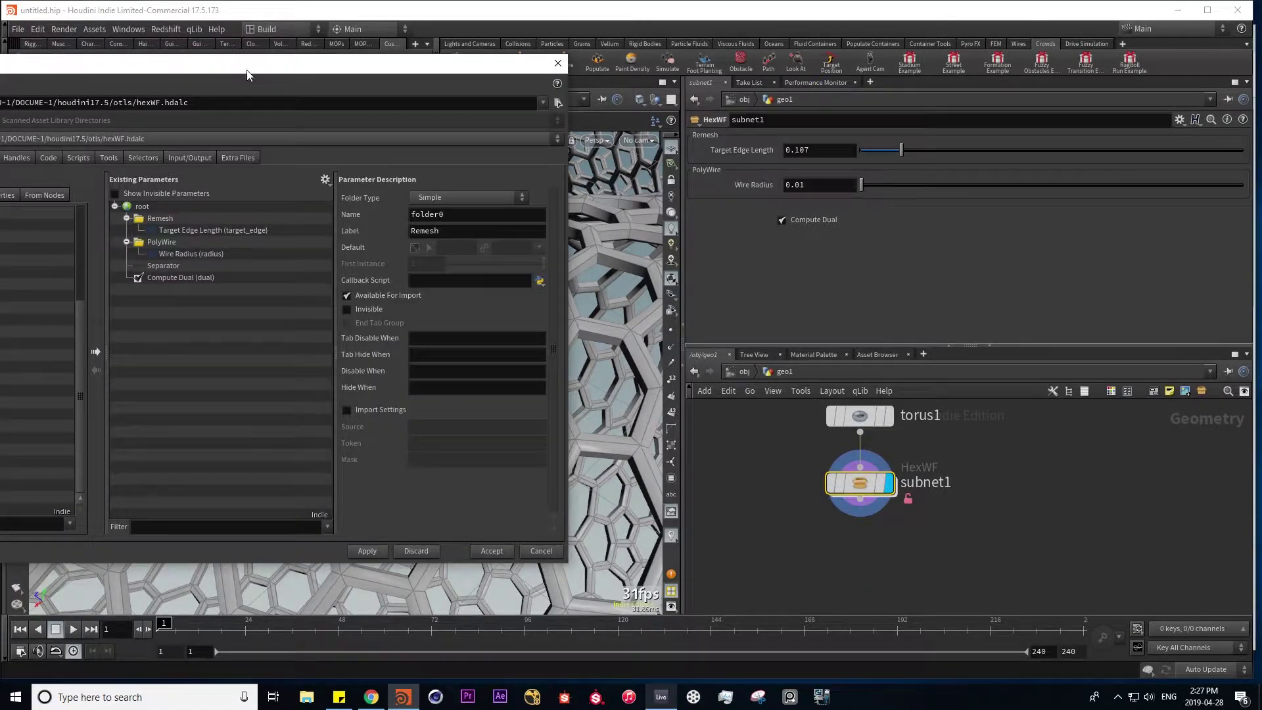
pyautogui.moveTo(246, 70); pyautogui.dragTo(464, 88)
pyautogui.click(1254, 176)
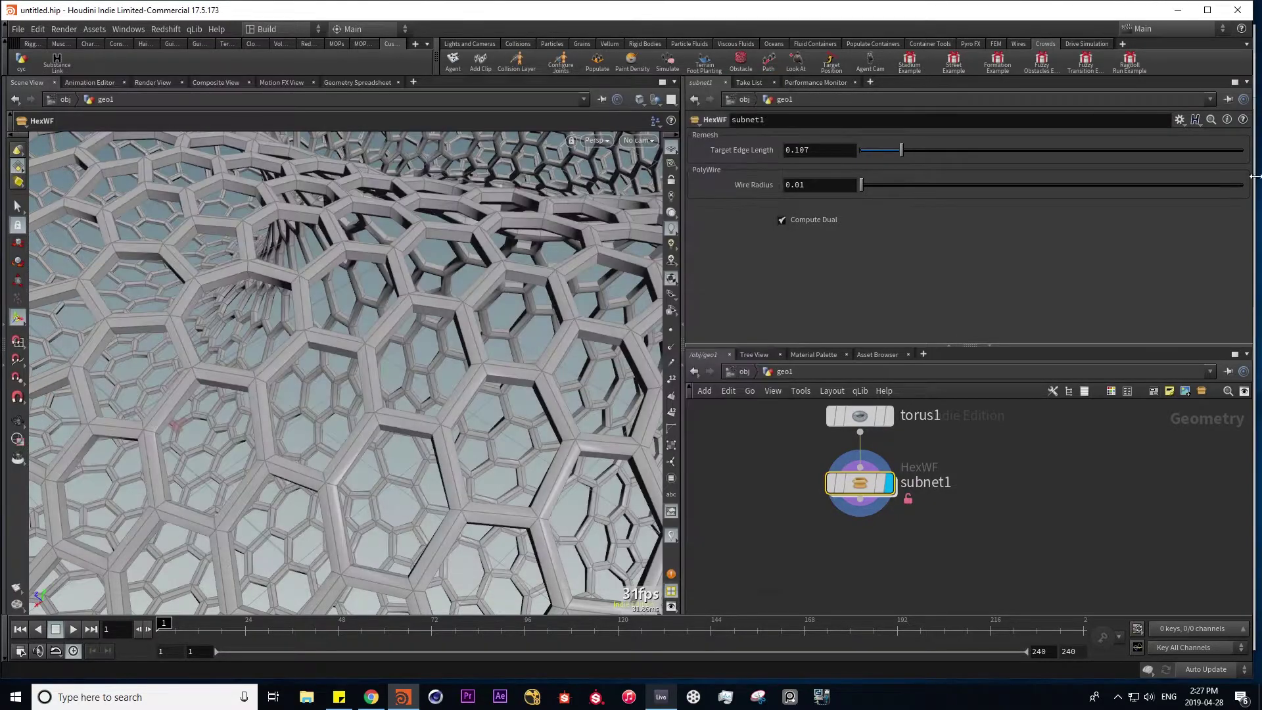
pyautogui.click(1180, 121)
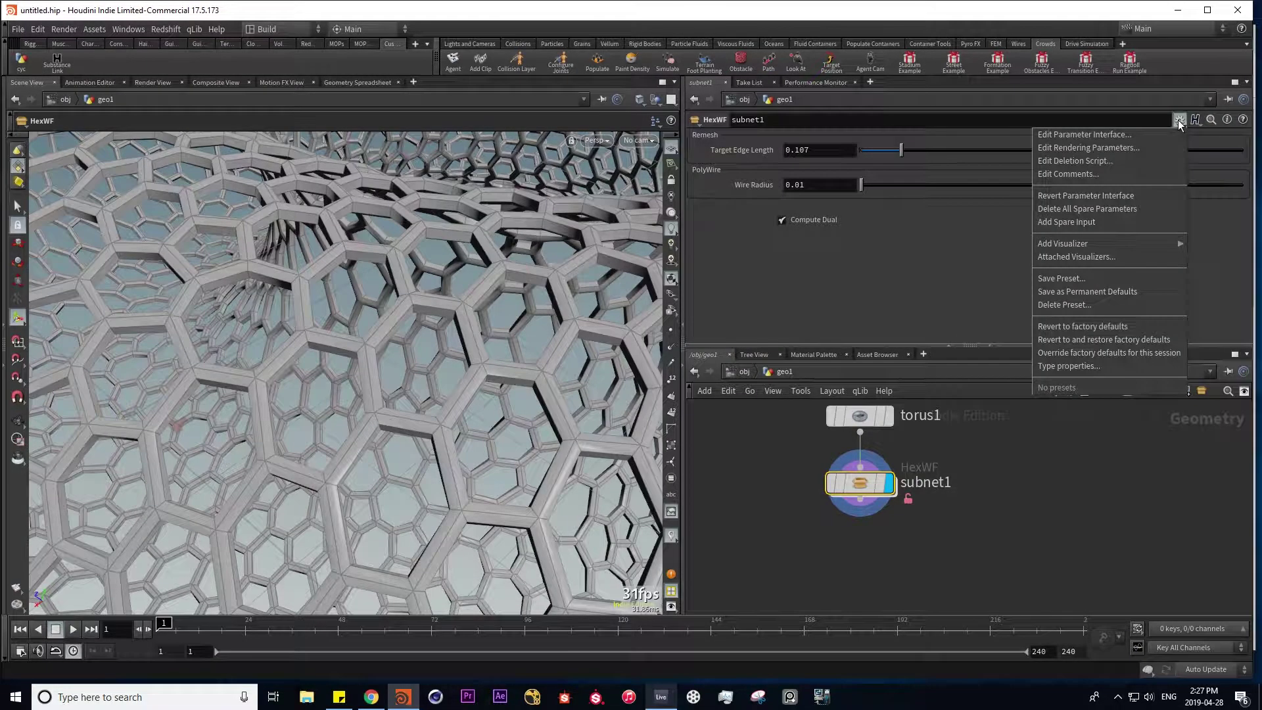
pyautogui.click(1070, 136)
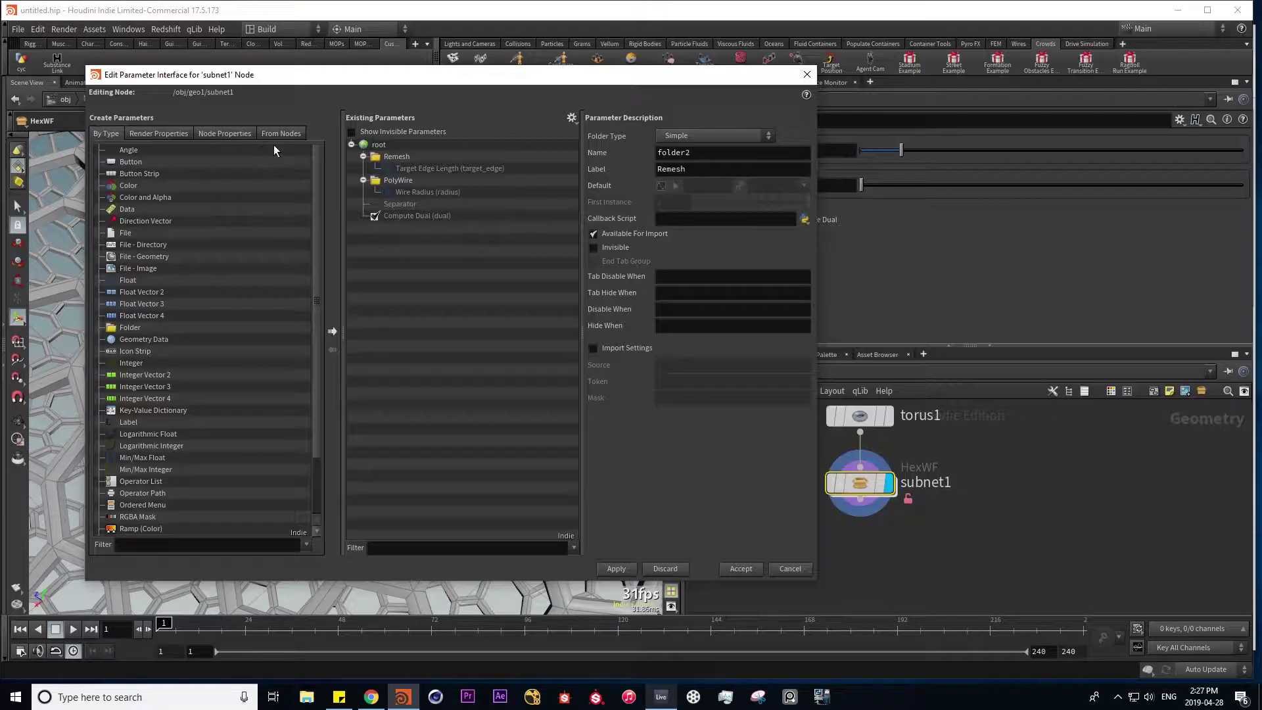
pyautogui.click(293, 136)
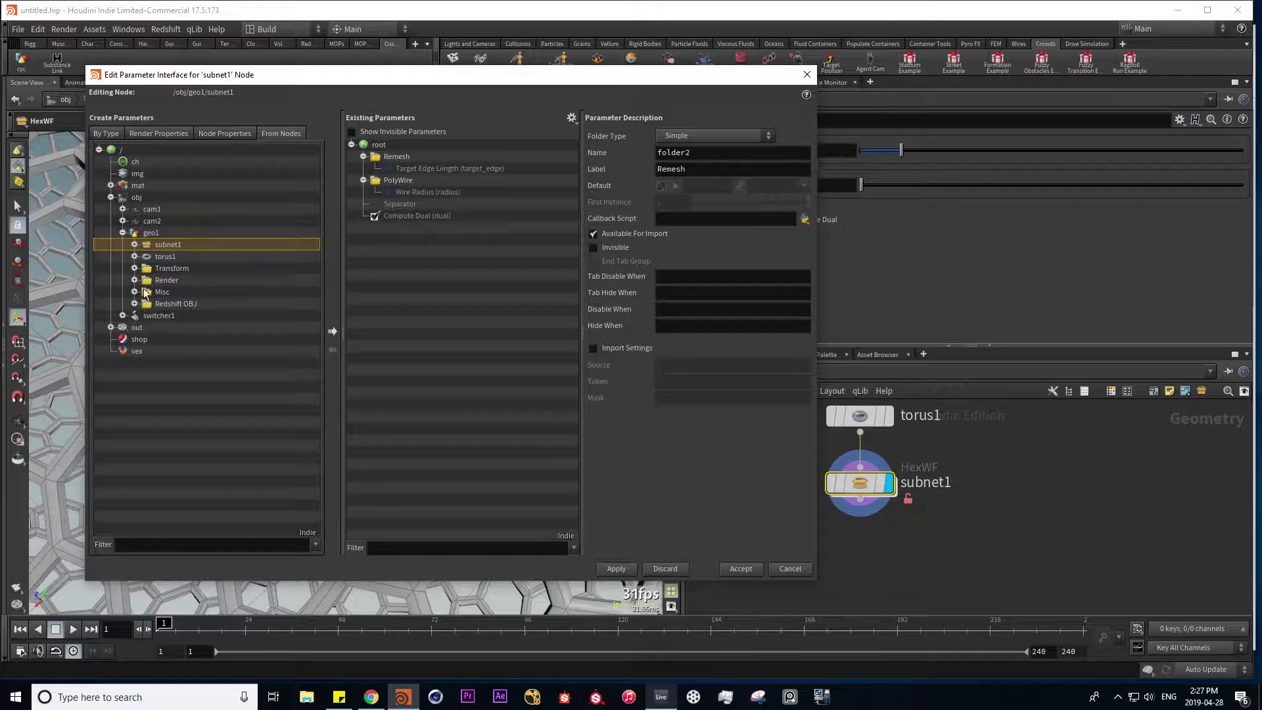
pyautogui.click(134, 245)
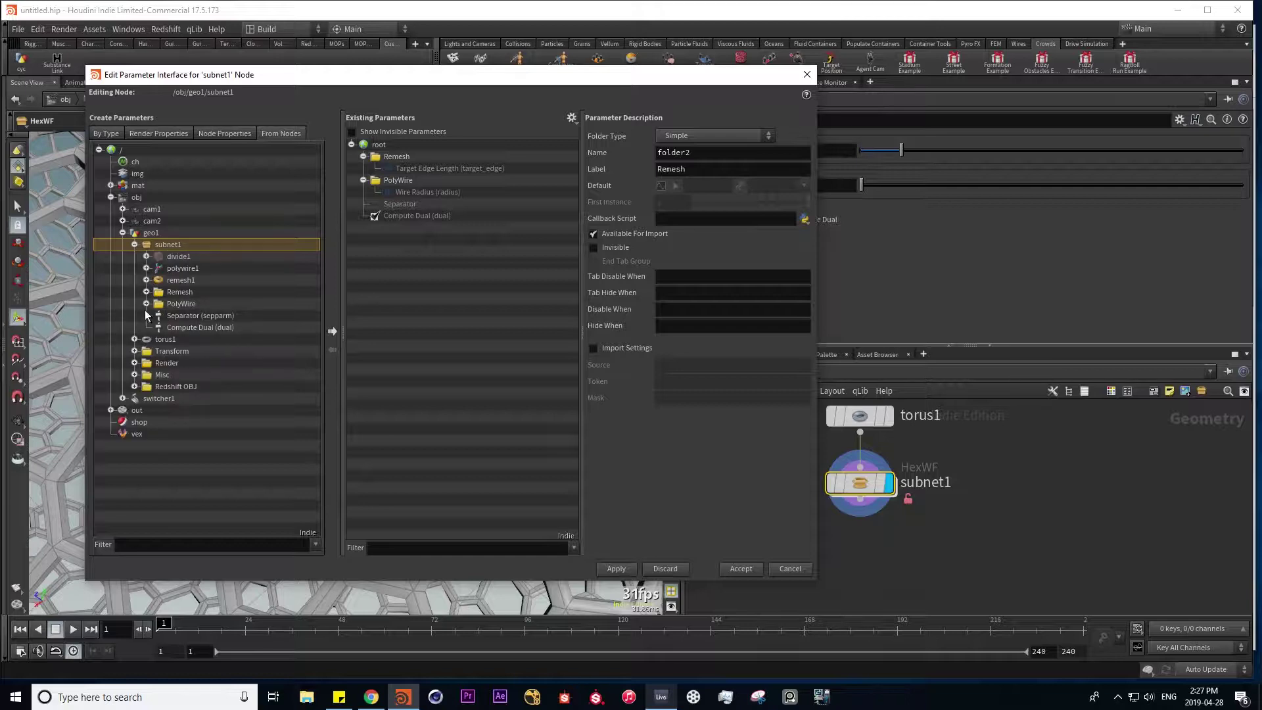
pyautogui.click(146, 268)
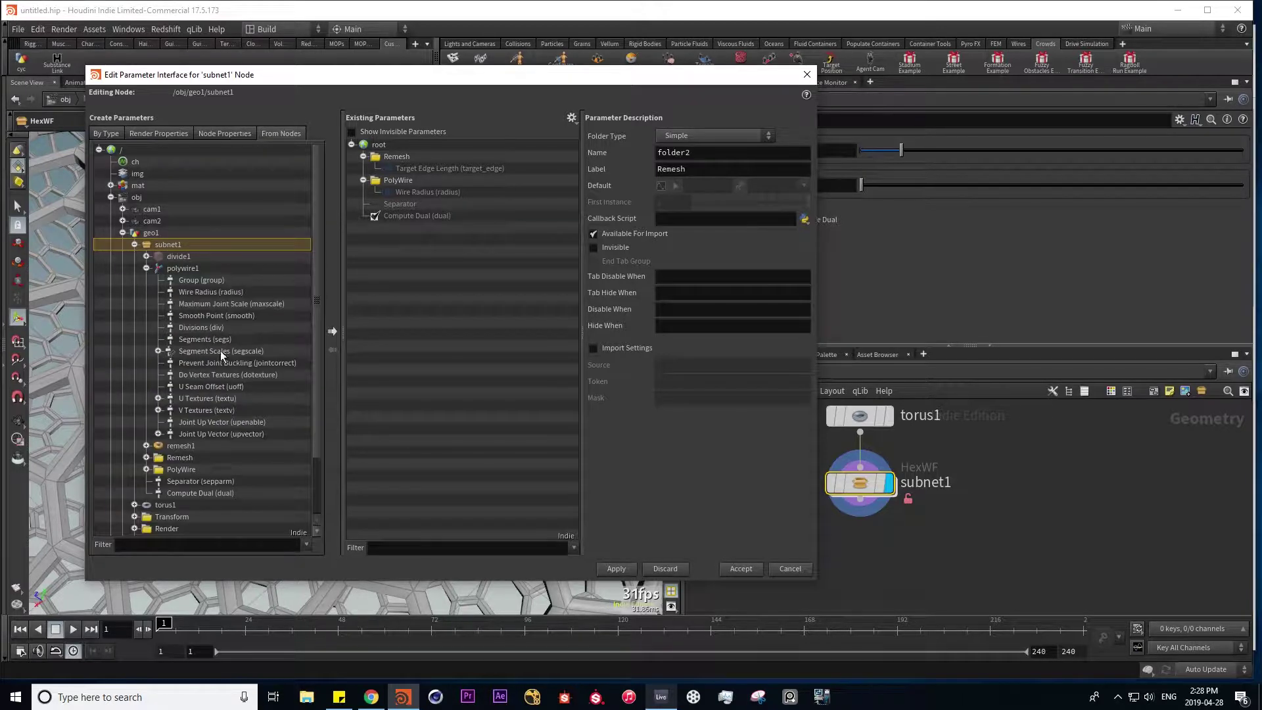
pyautogui.moveTo(203, 329); pyautogui.dragTo(403, 192)
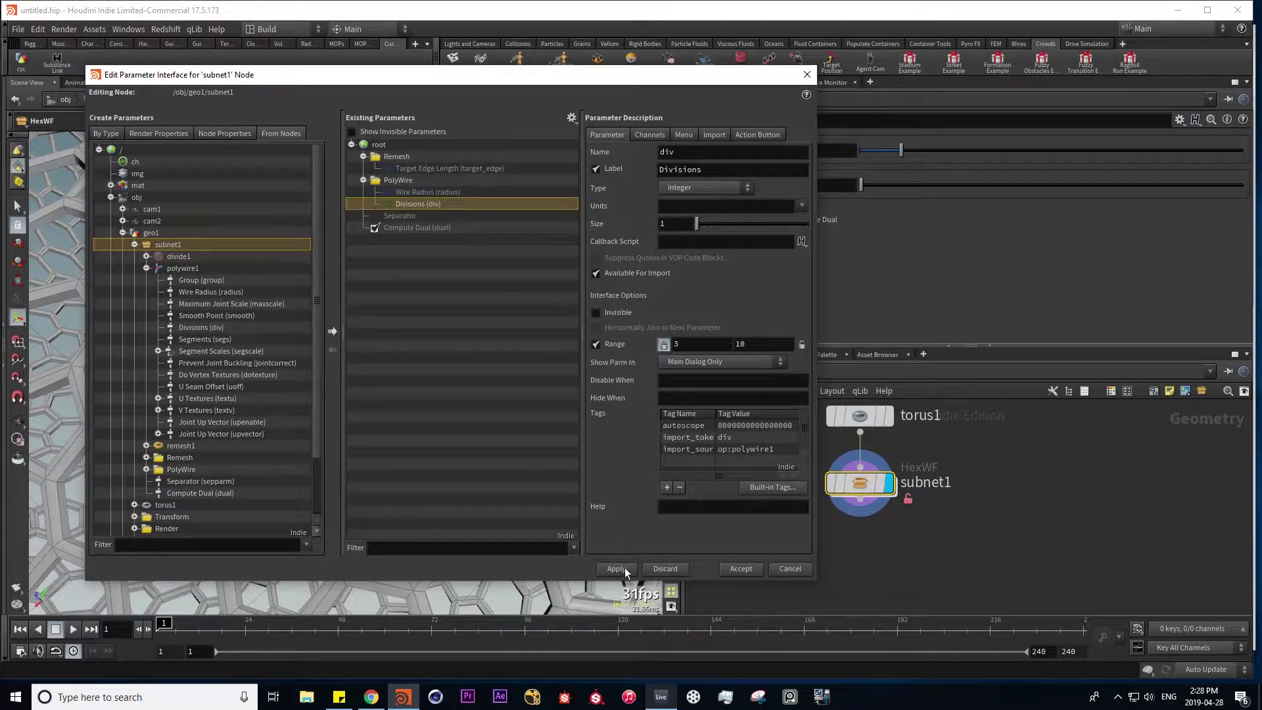
pyautogui.click(616, 568)
pyautogui.moveTo(460, 74); pyautogui.dragTo(310, 58)
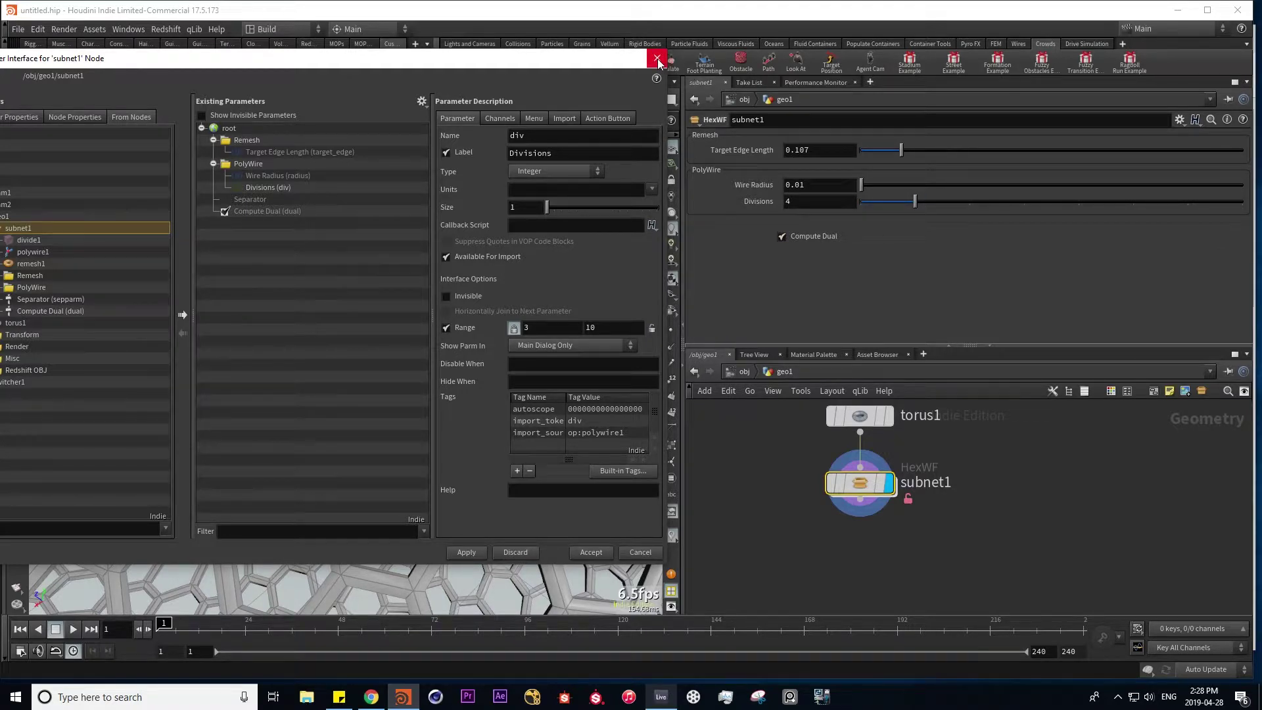
pyautogui.click(657, 60)
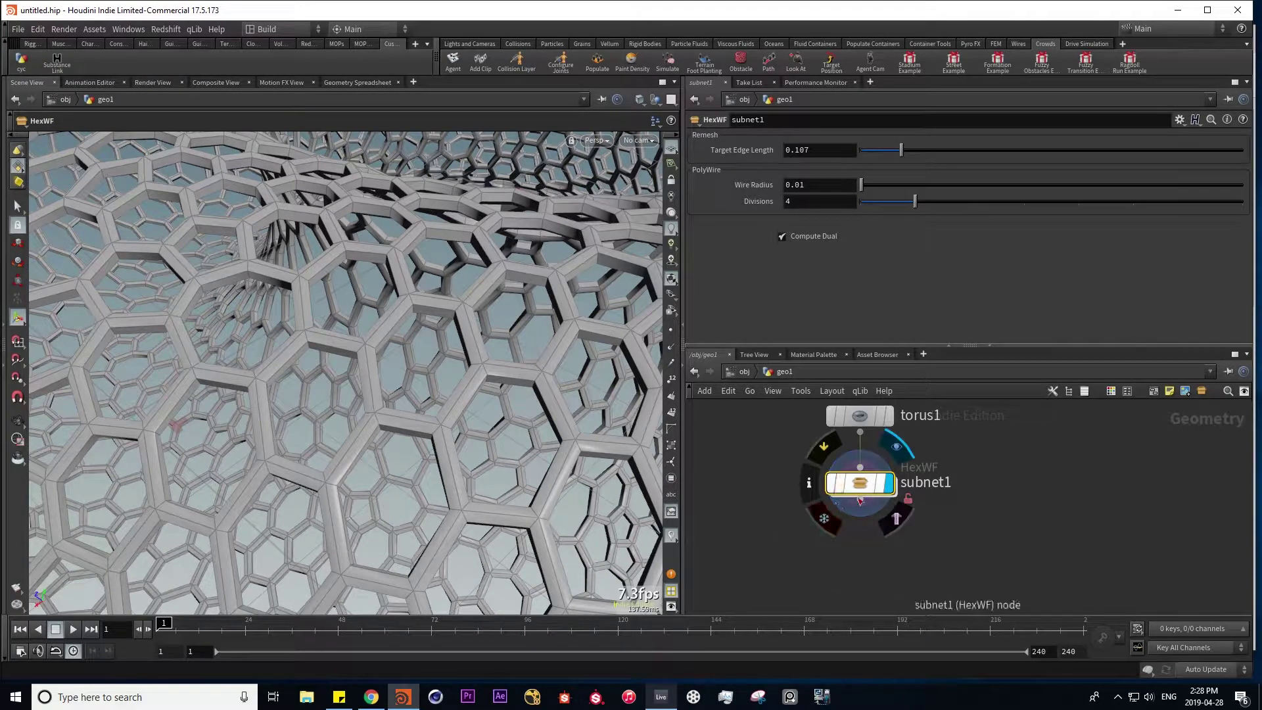
# Browse to Documents\houdini17.5\otls in File Explorer and select hexWF.hdalc
pyautogui.moveTo(906, 576); pyautogui.dragTo(858, 599, button='middle')
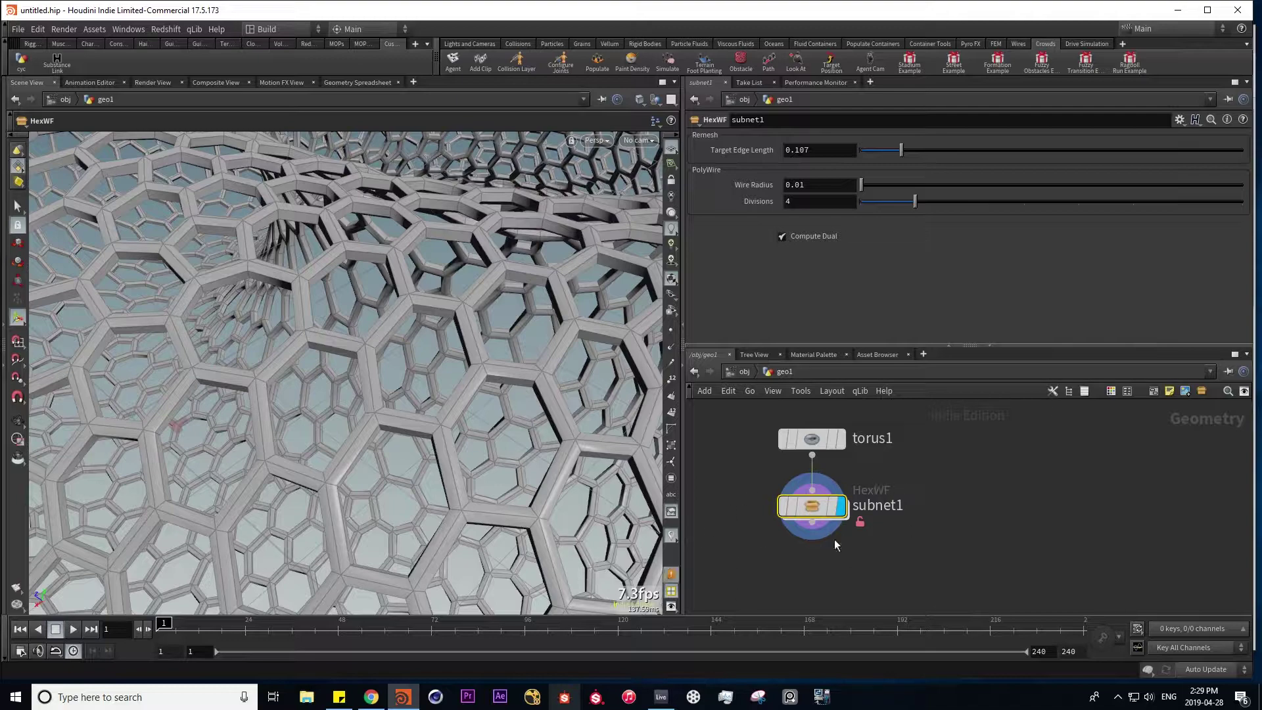
pyautogui.click(307, 697)
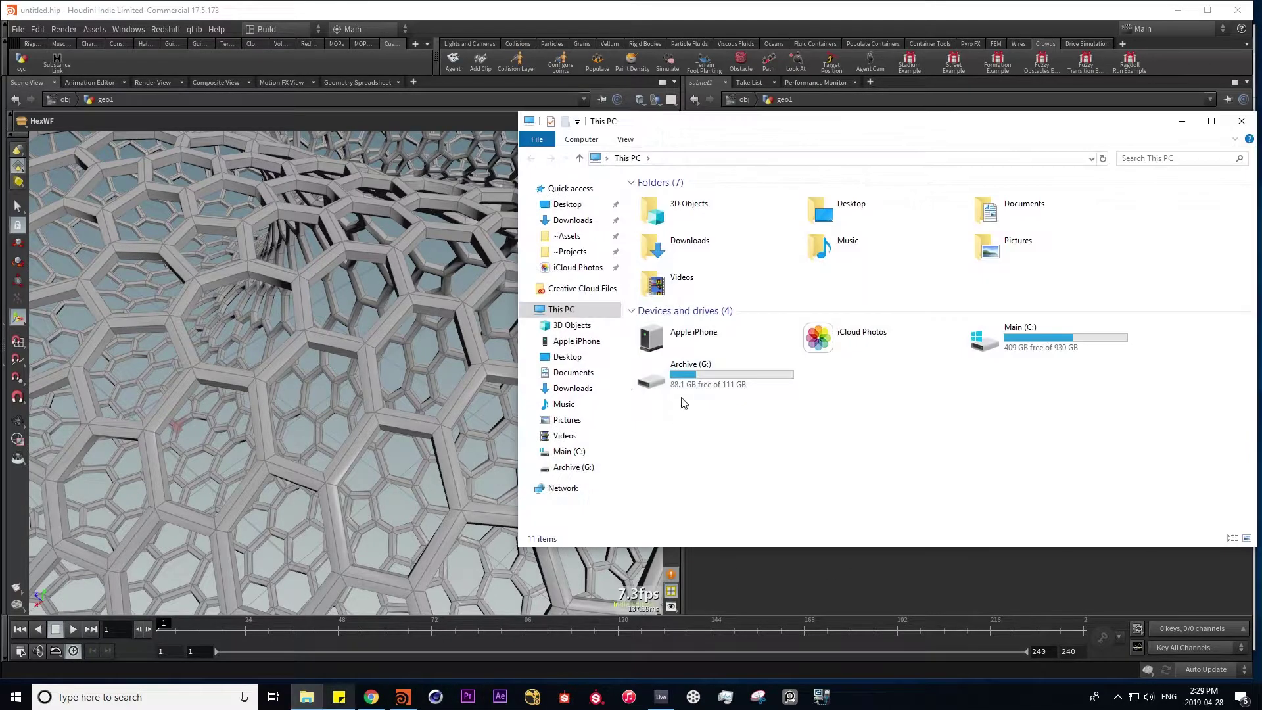
pyautogui.click(572, 372)
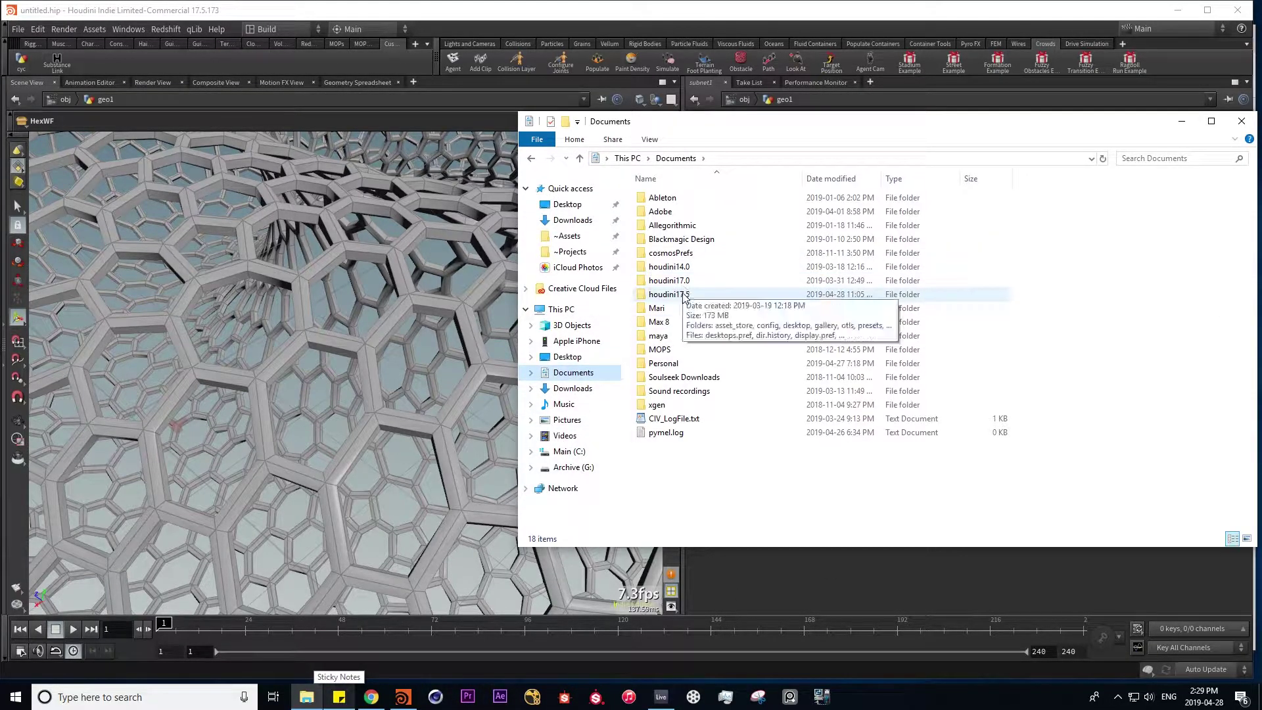
pyautogui.click(684, 299)
pyautogui.doubleClick(685, 295)
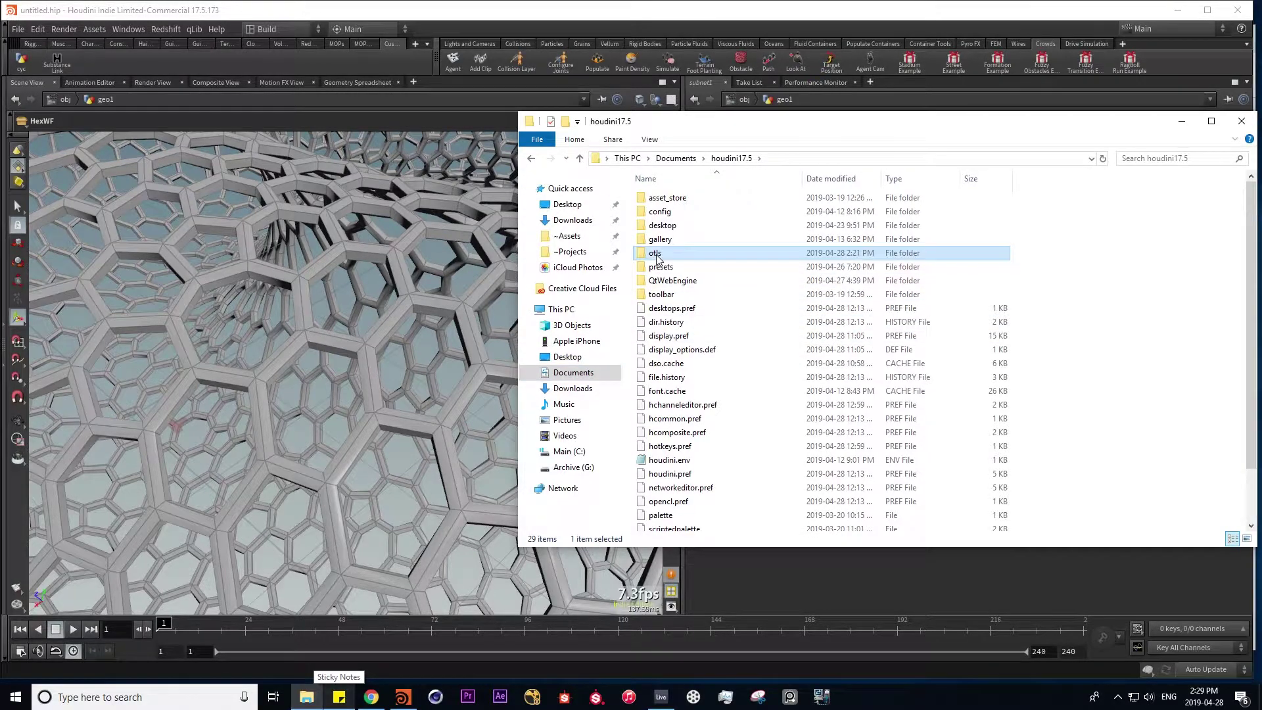
pyautogui.doubleClick(687, 259)
pyautogui.click(663, 268)
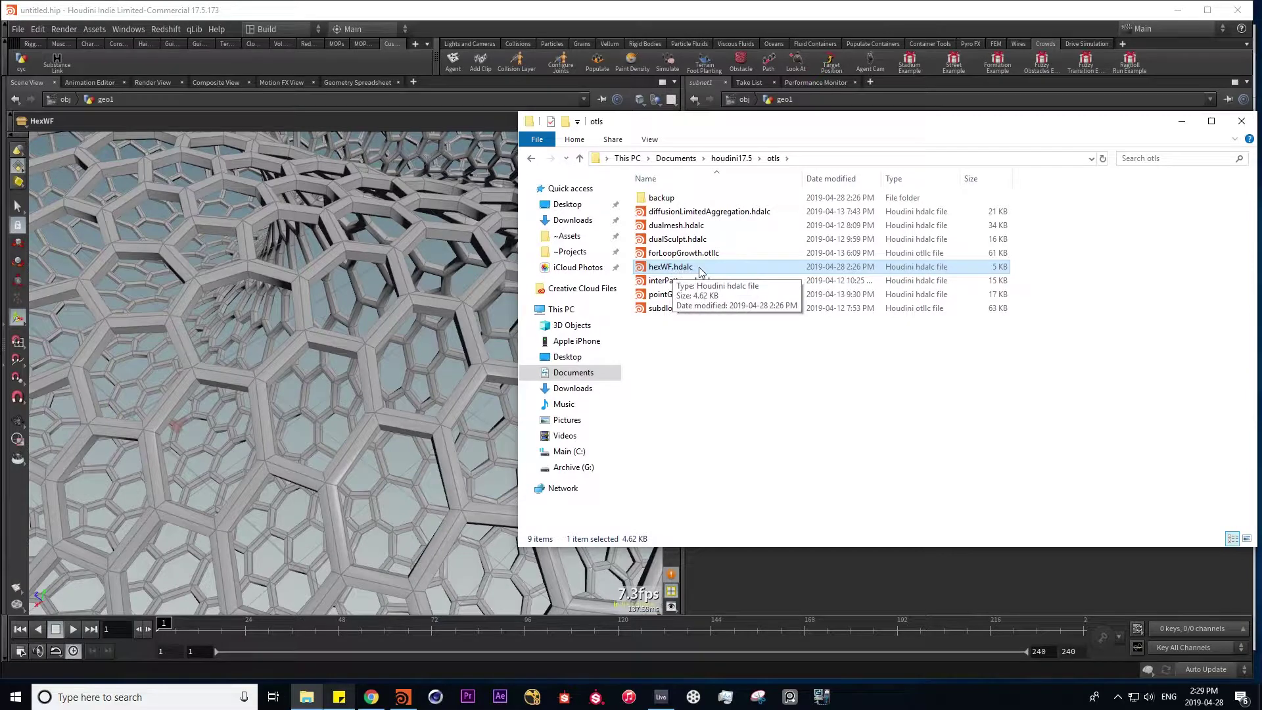
# Add a hexWF1 node from the HexWF asset beside subnet1 in geo1
pyautogui.click(1242, 121)
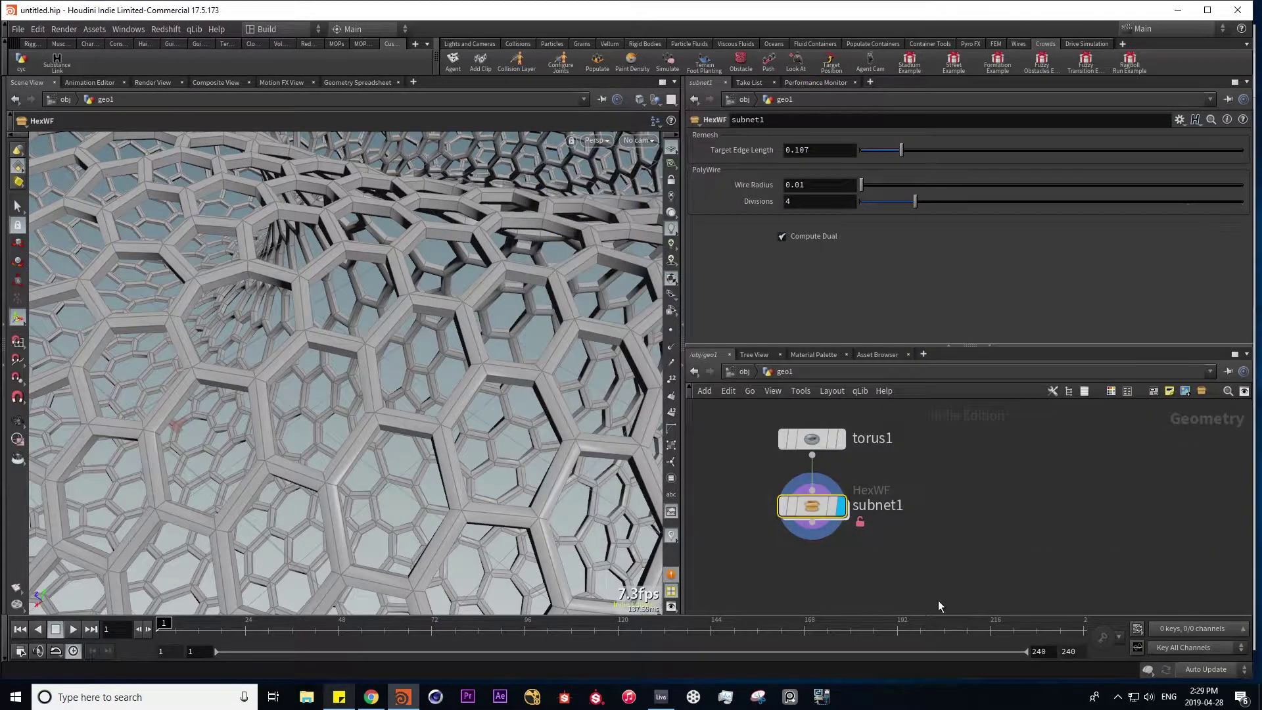
pyautogui.press('Tab')
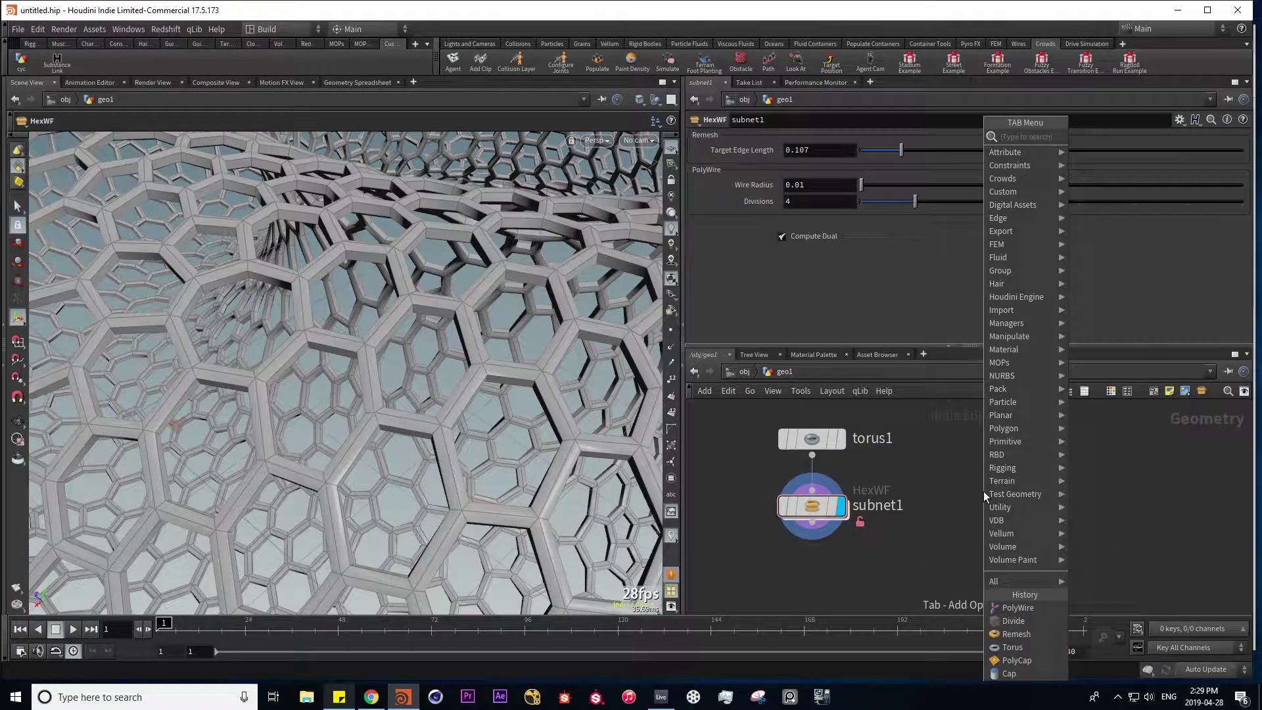
pyautogui.write('hexwf')
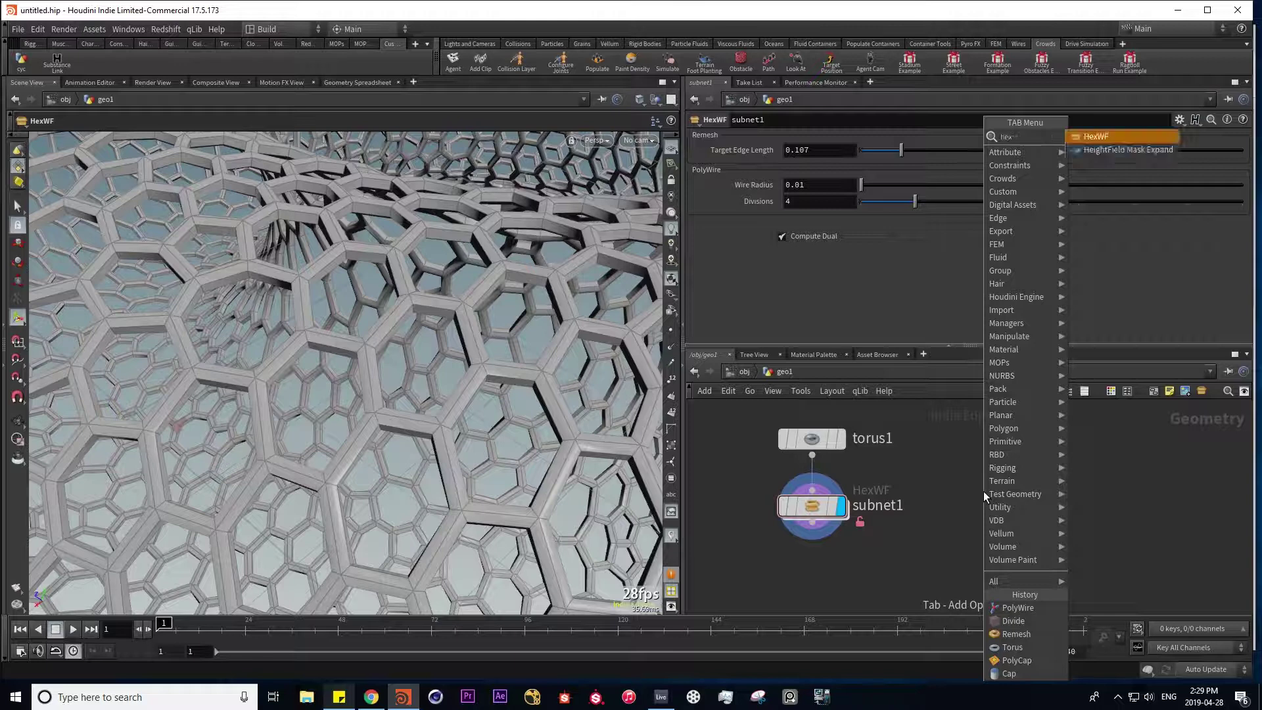
pyautogui.press('Return')
pyautogui.click(1027, 522)
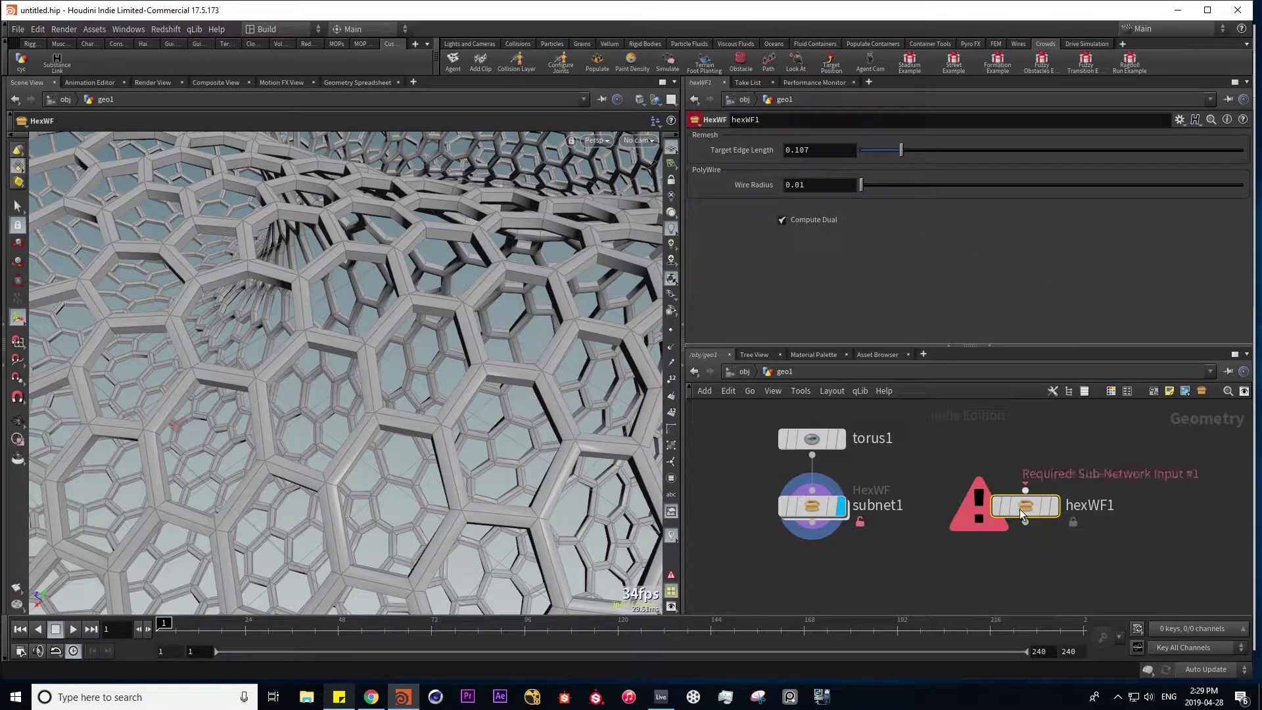
pyautogui.moveTo(1018, 512)
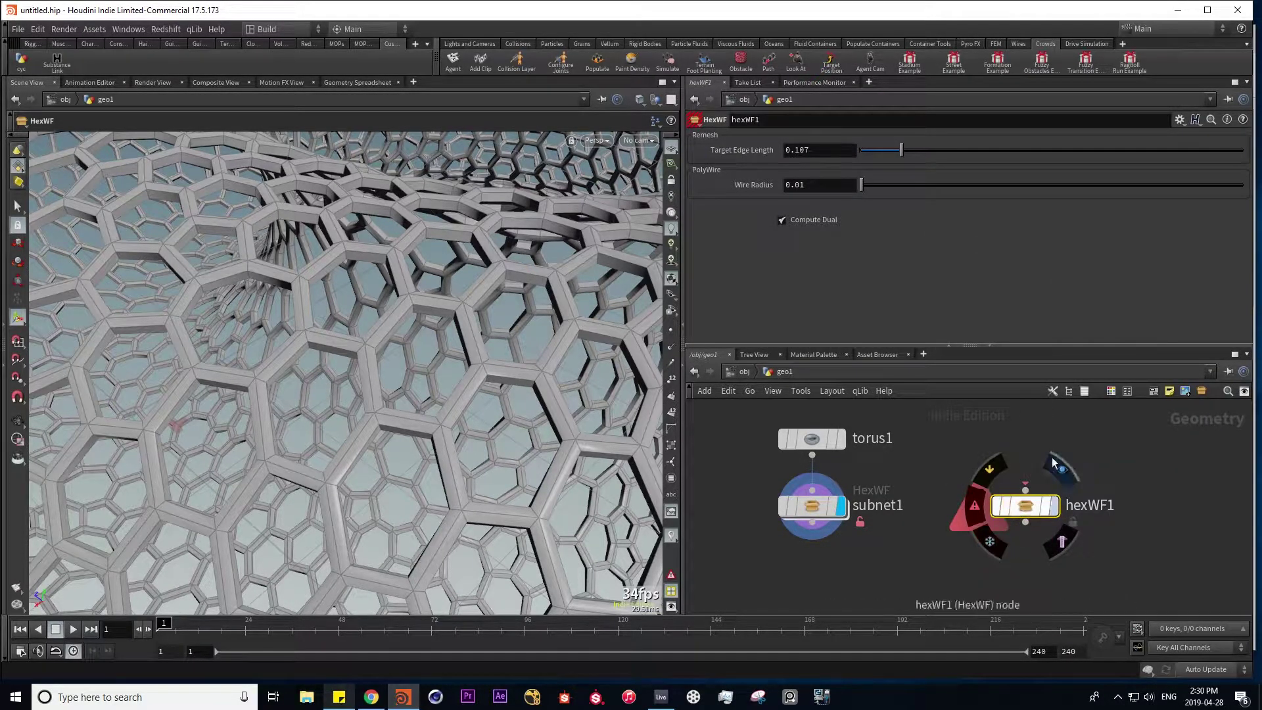
pyautogui.moveTo(1137, 555); pyautogui.dragTo(1066, 532, button='middle')
# Look inside hexWF1 at the polywire1 output, then return to geo1 and deselect it
pyautogui.press('Tab')
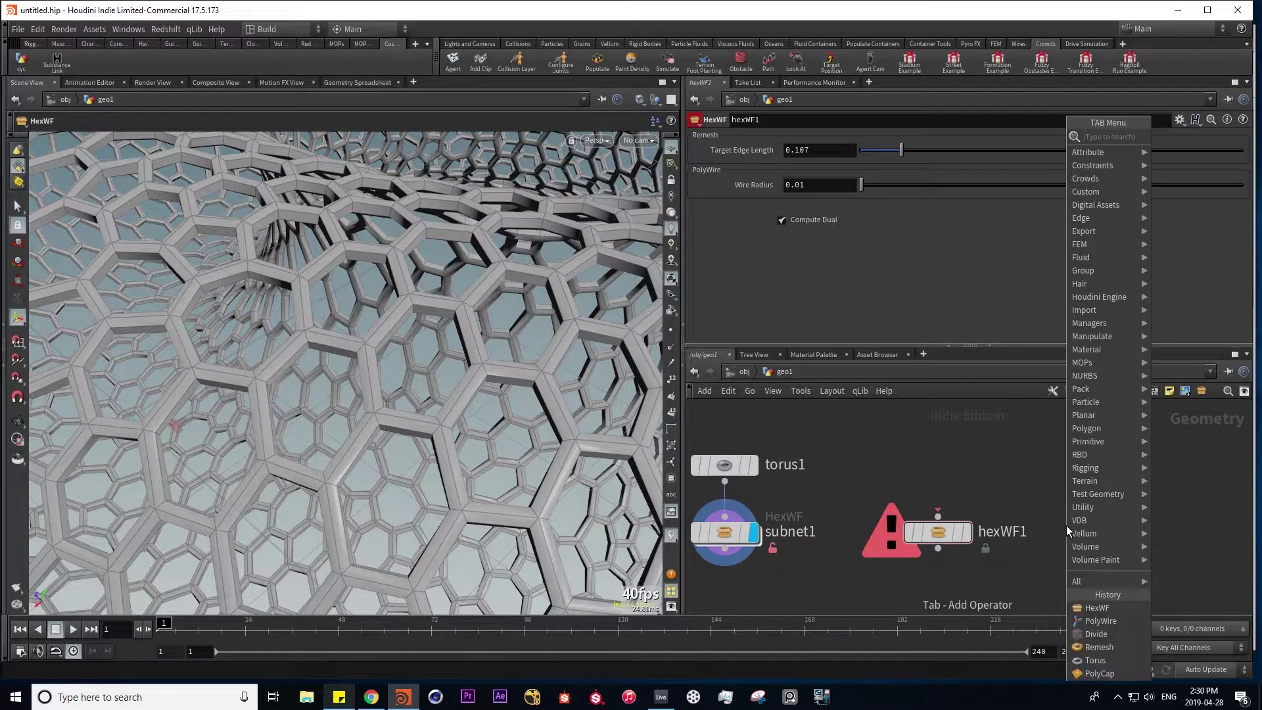
pyautogui.press('Escape')
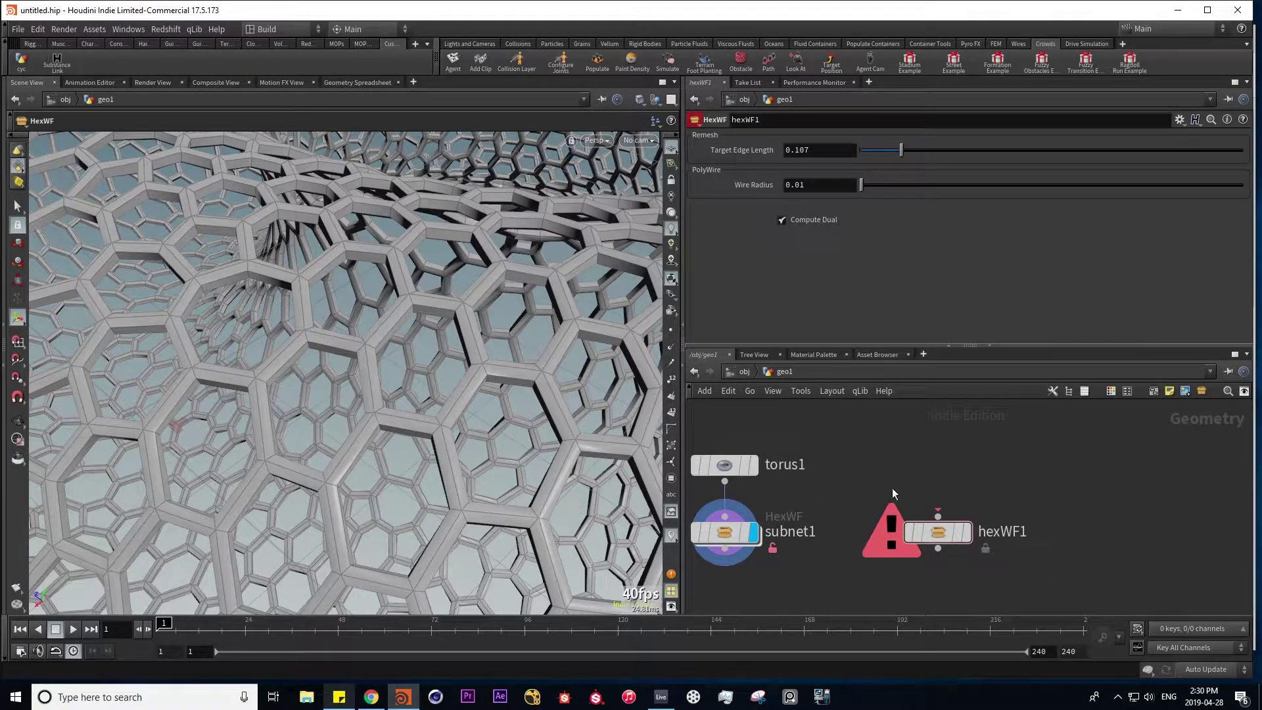
pyautogui.doubleClick(942, 530)
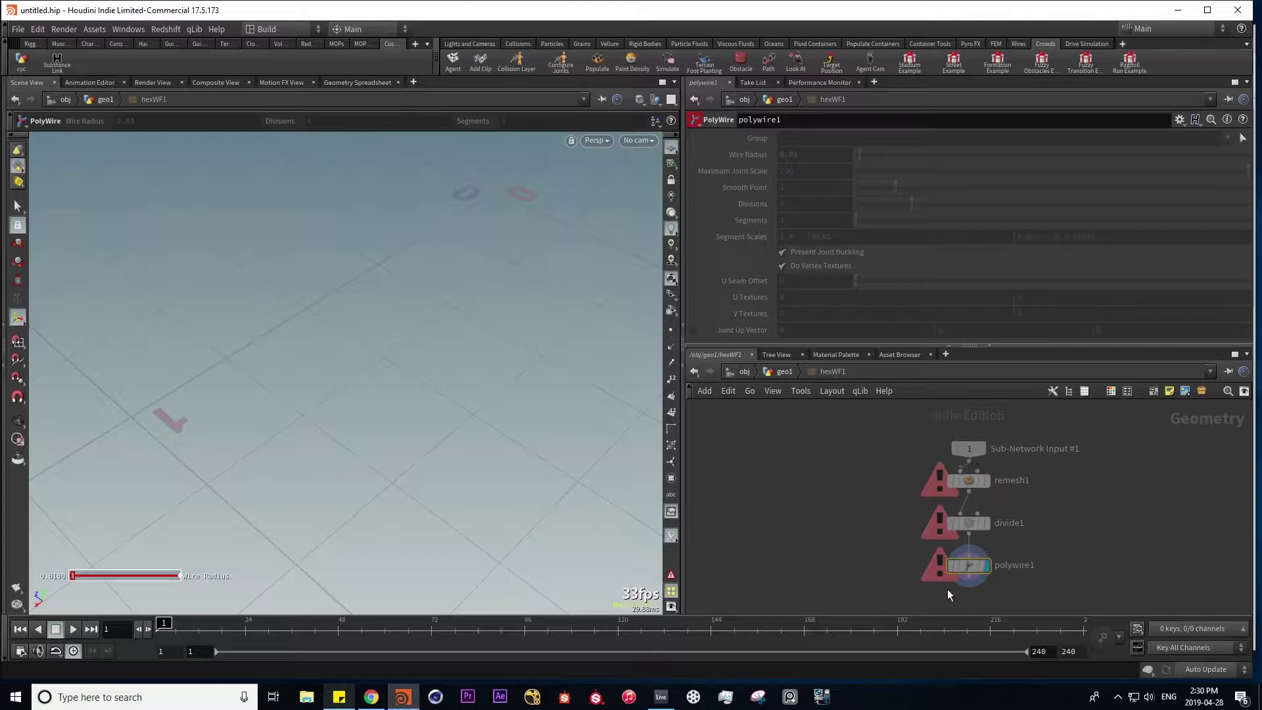
pyautogui.click(984, 565)
pyautogui.click(782, 374)
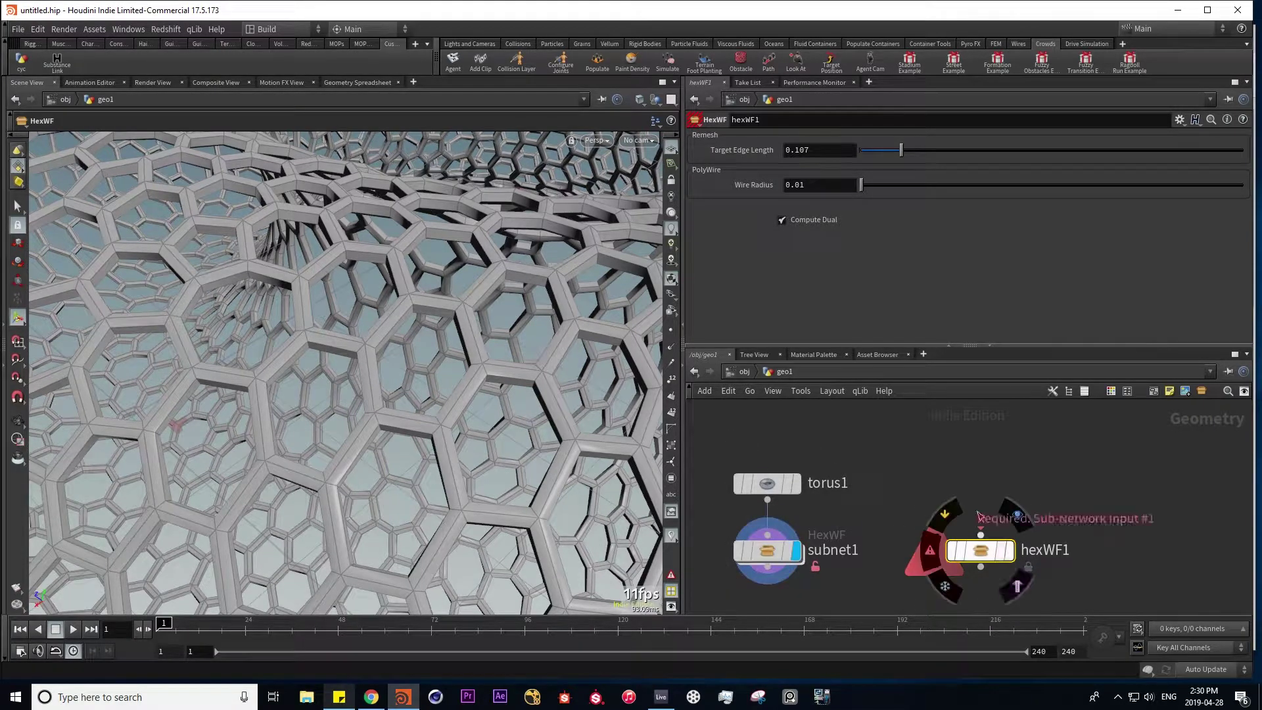
pyautogui.moveTo(1013, 502); pyautogui.dragTo(991, 483, button='middle')
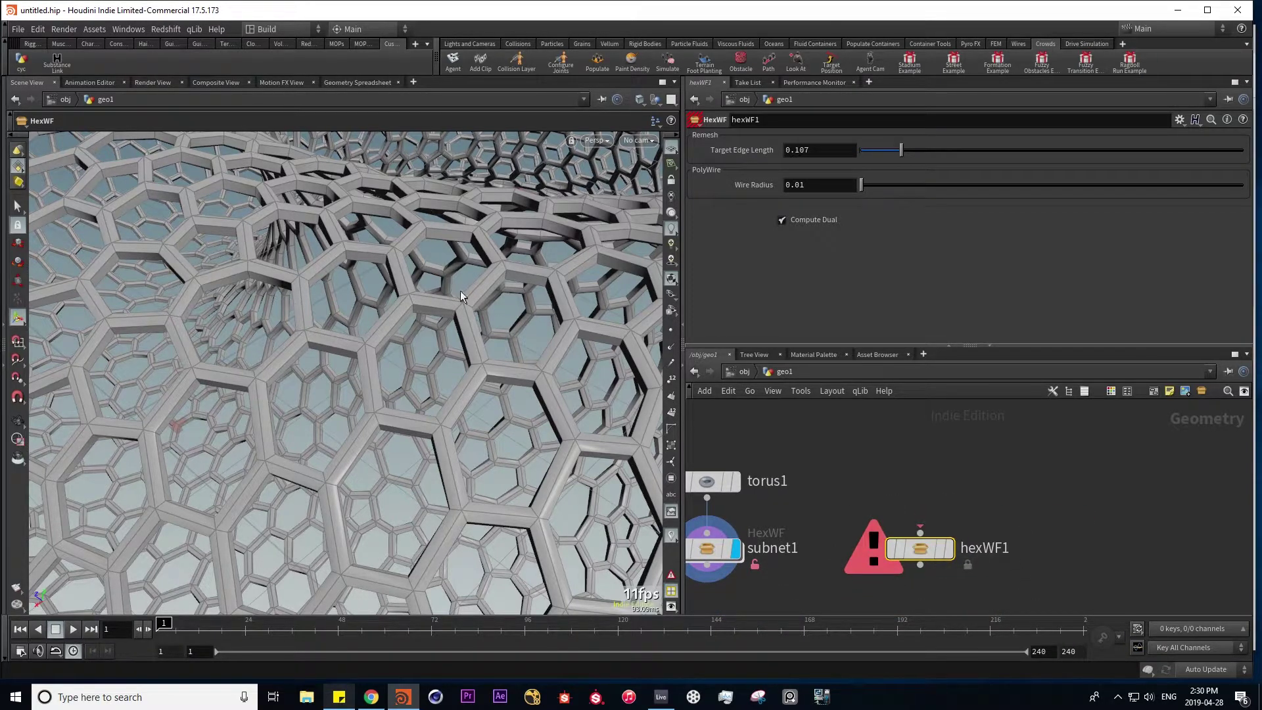
pyautogui.moveTo(944, 508); pyautogui.dragTo(1016, 522, button='middle')
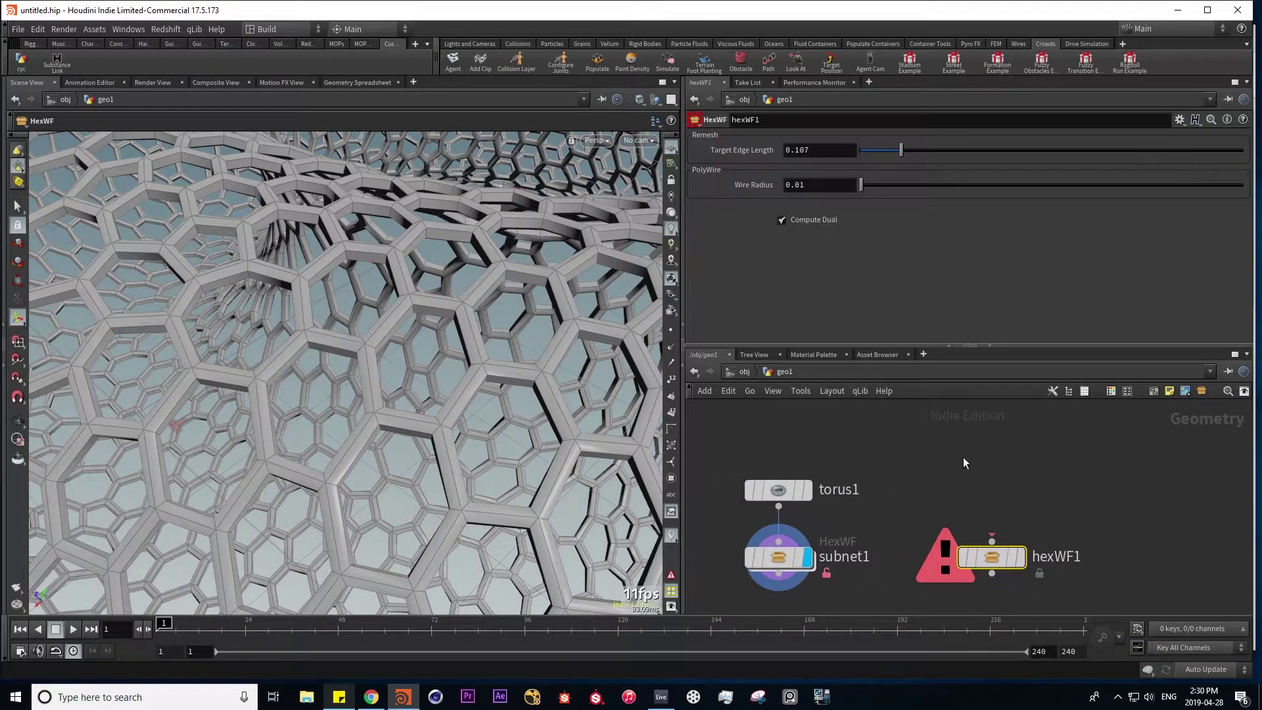
pyautogui.click(953, 434)
# Create a Test Geometry: Pig Head node wired into hexWF1
pyautogui.press('Tab')
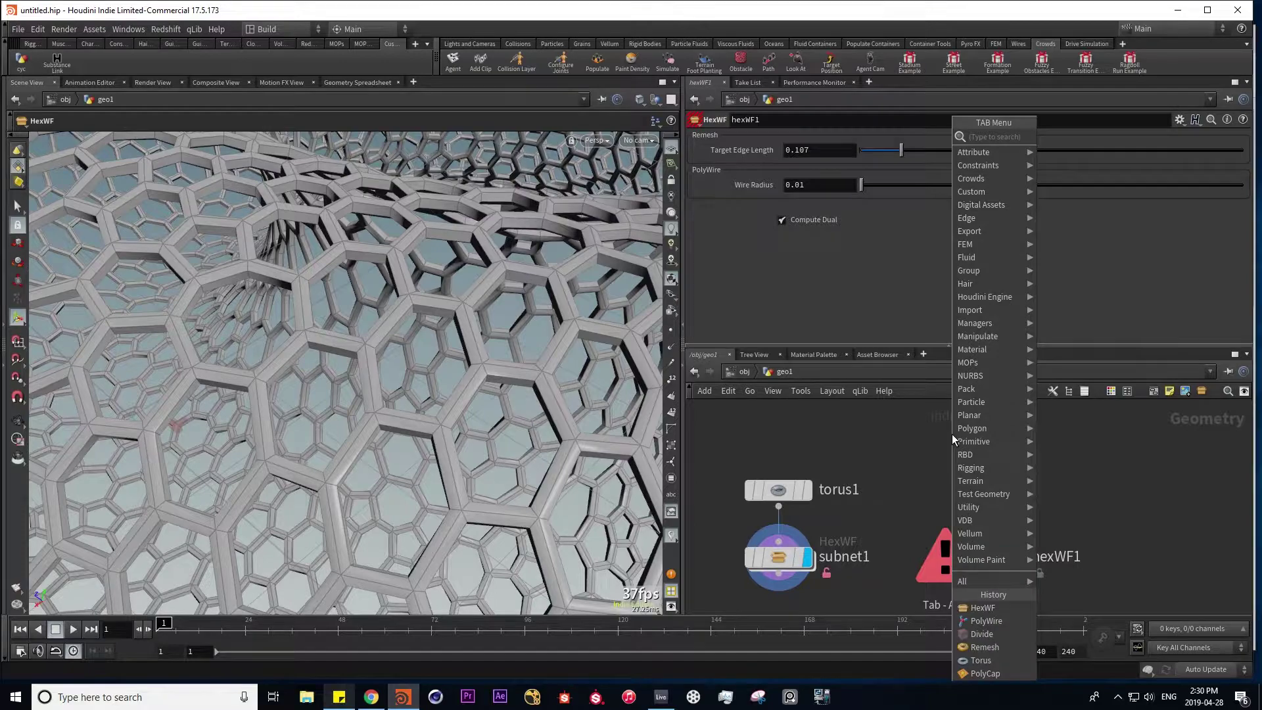
pyautogui.write('pi')
pyautogui.click(1096, 163)
pyautogui.click(992, 484)
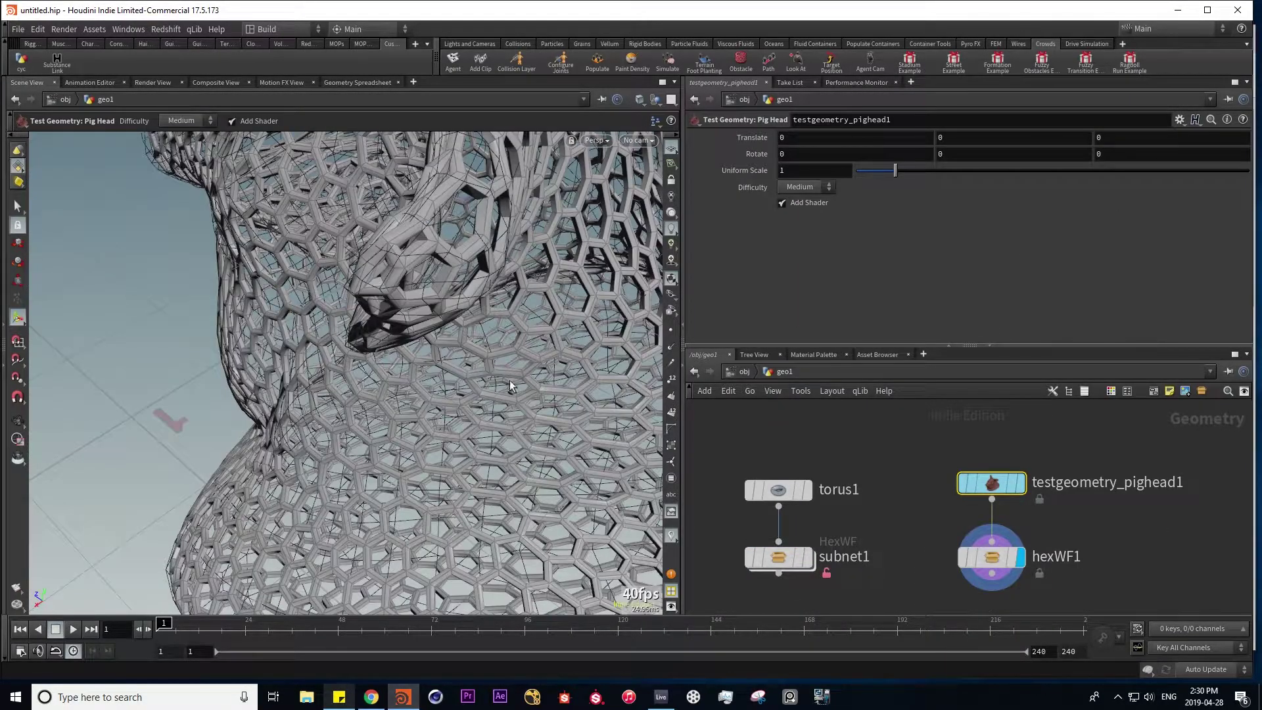
# Orbit around the hexagonal wireframe pig head, then select subnet1 and torus1
pyautogui.press('Escape')
pyautogui.moveTo(453, 403)
pyautogui.mouseDown()
pyautogui.moveTo(368, 414)
pyautogui.moveTo(459, 402)
pyautogui.mouseUp()
pyautogui.scroll(-5, 459, 401)
pyautogui.moveTo(263, 414); pyautogui.dragTo(410, 402)
pyautogui.scroll(3, 430, 395)
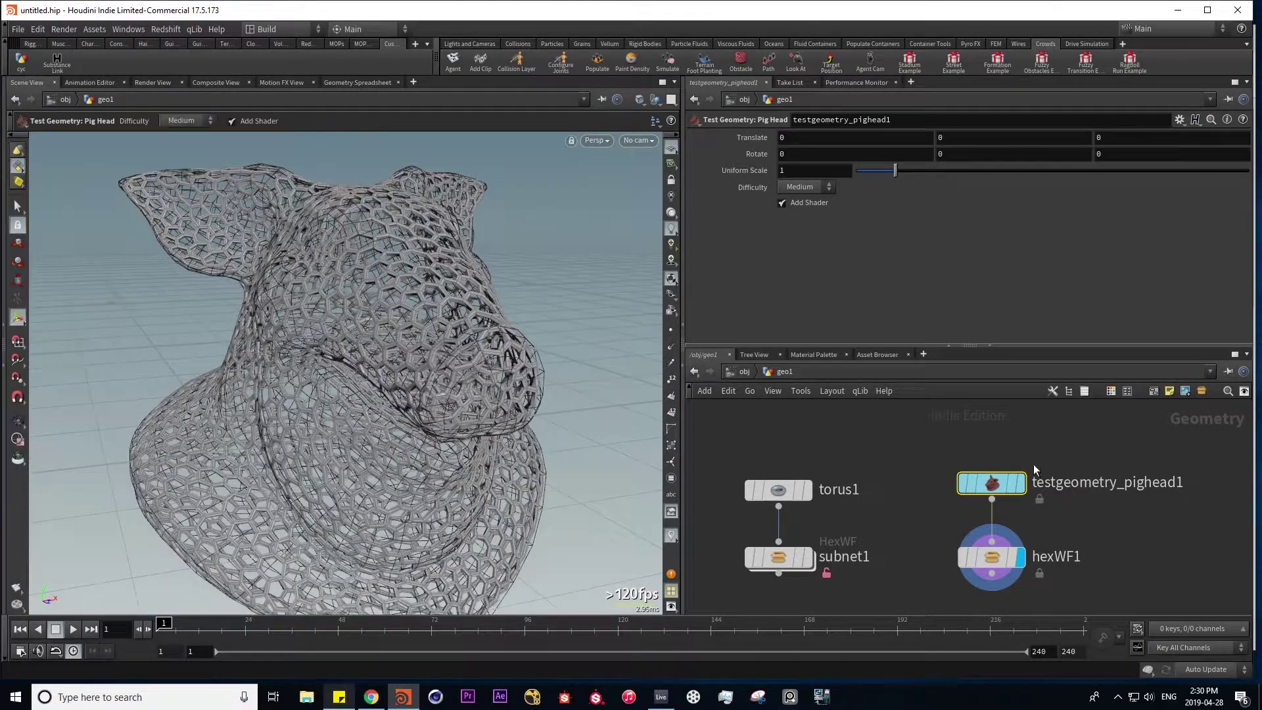
pyautogui.click(778, 558)
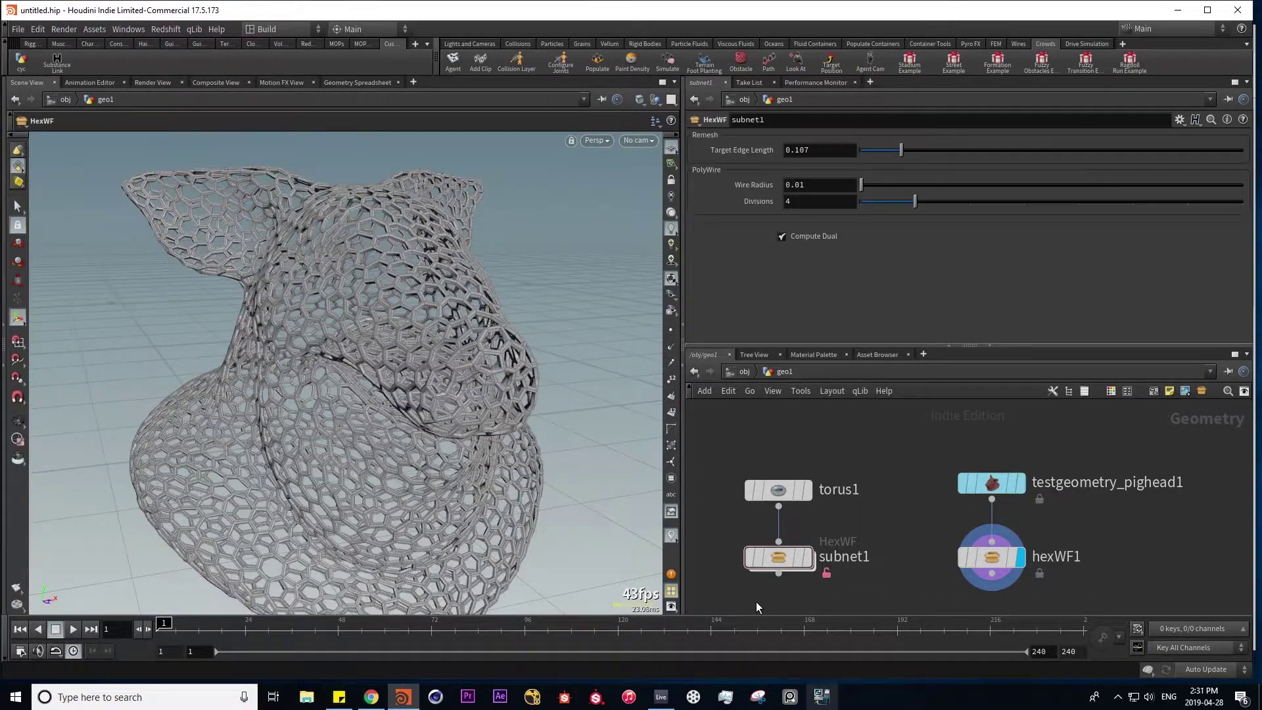
pyautogui.moveTo(765, 595); pyautogui.dragTo(858, 449)
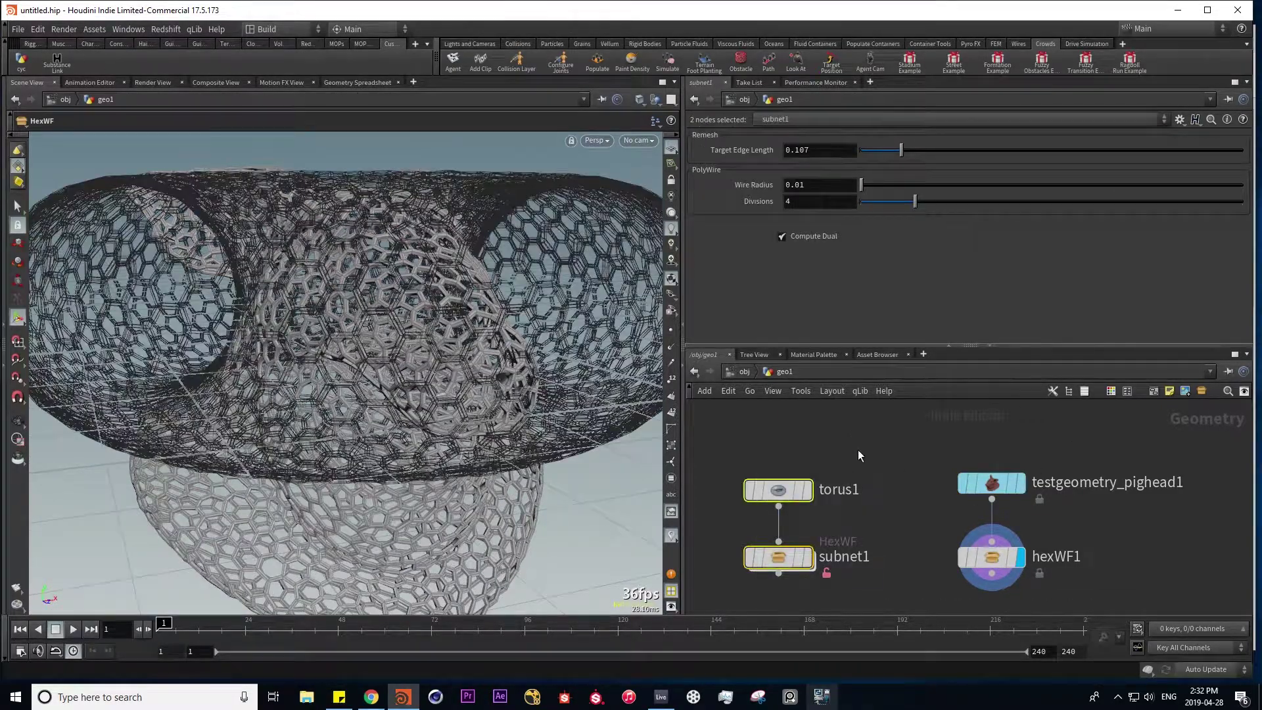
pyautogui.rightClick(997, 559)
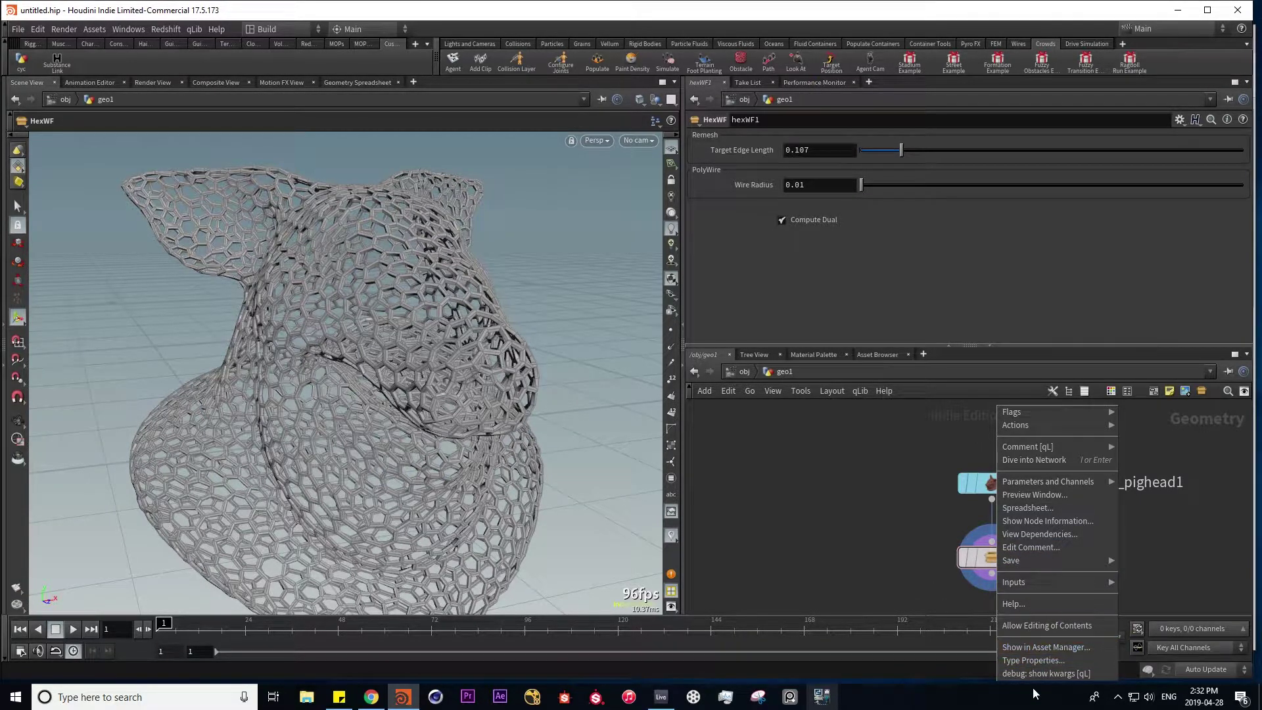
# Inspect the hexWF asset's Type Properties parameters taken from its inner nodes
pyautogui.click(1034, 660)
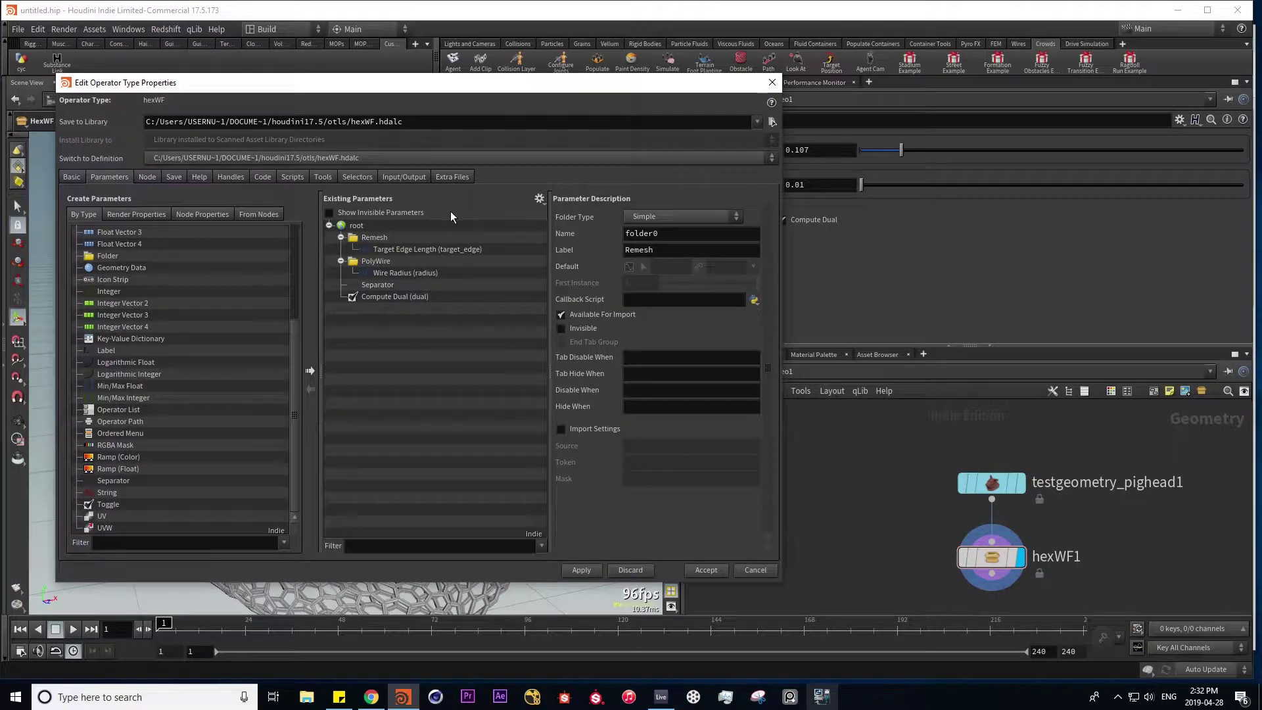
pyautogui.click(259, 214)
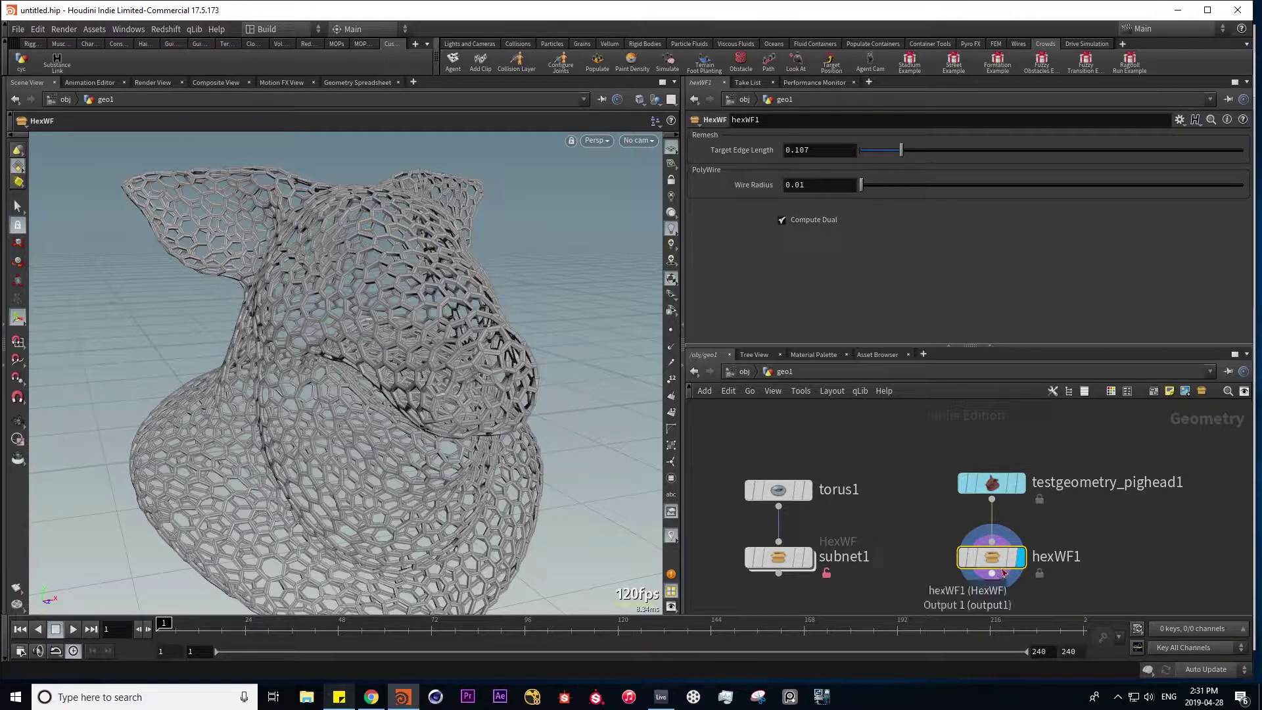
pyautogui.click(779, 559)
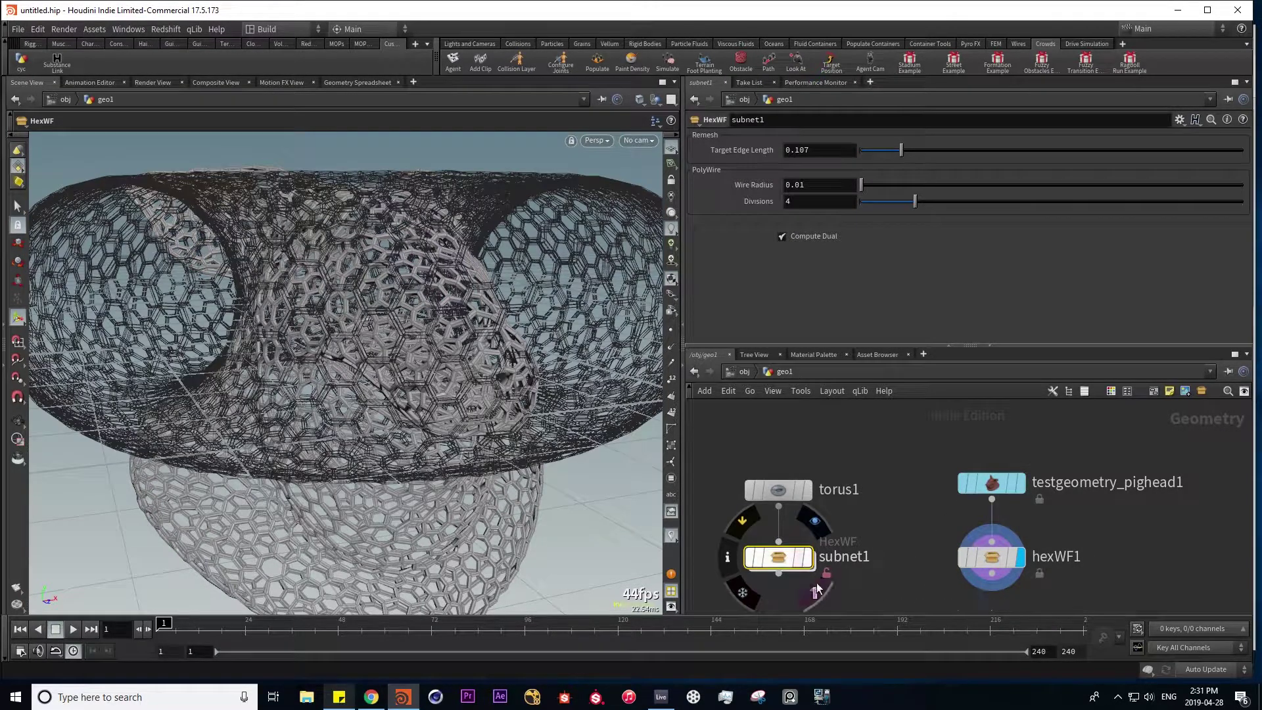
pyautogui.click(798, 597)
# Box-select and delete torus1 and subnet1, leaving the pig head feeding hexWF1
pyautogui.moveTo(789, 559)
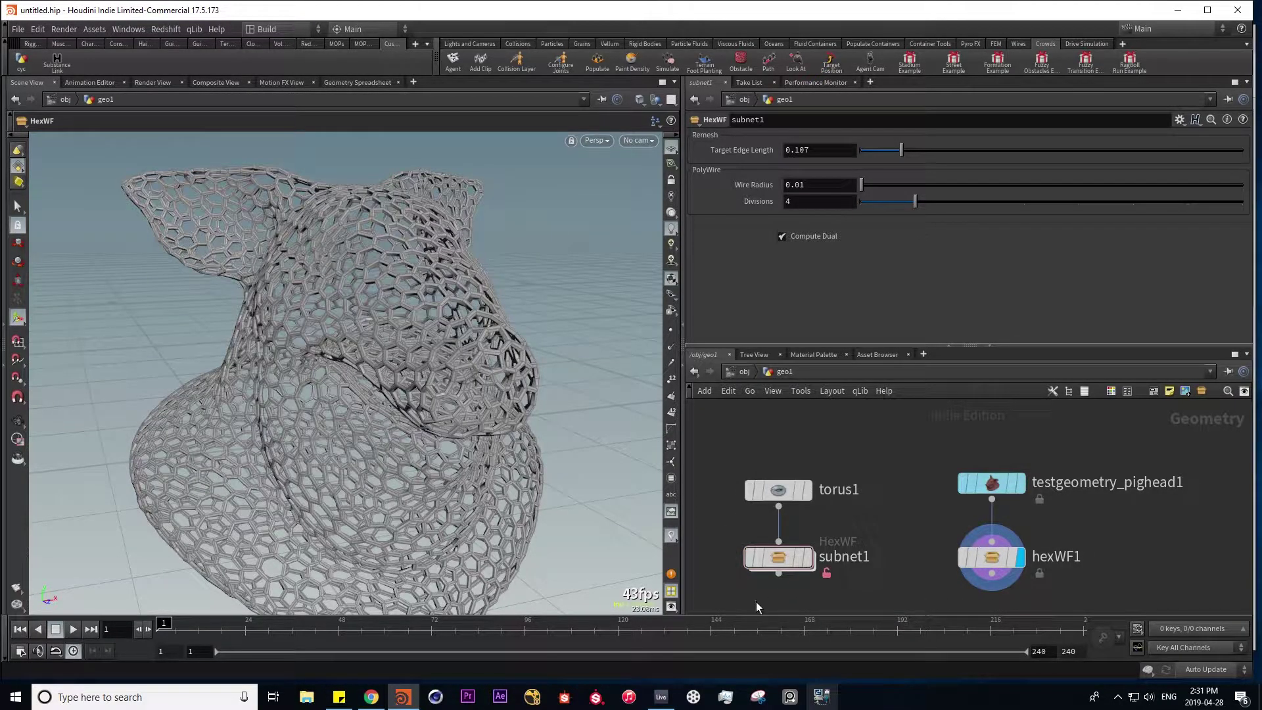
pyautogui.moveTo(756, 601); pyautogui.dragTo(852, 428)
pyautogui.press('Delete')
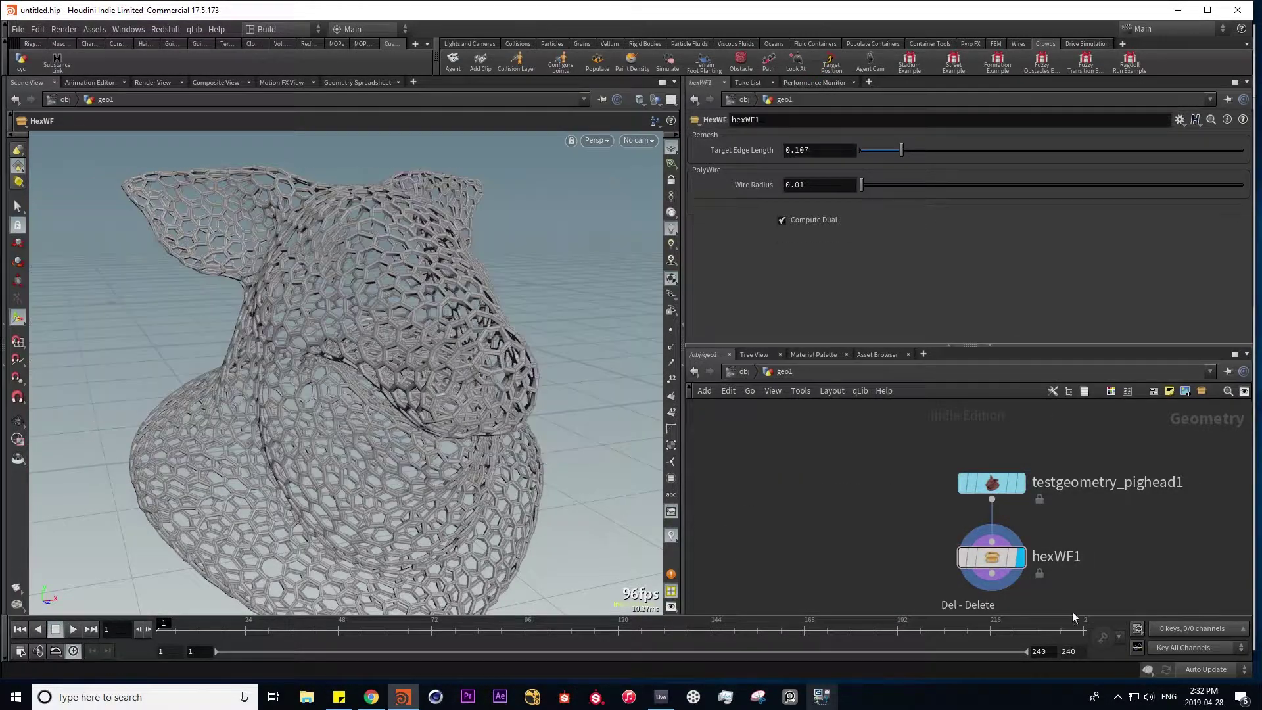
pyautogui.rightClick(996, 560)
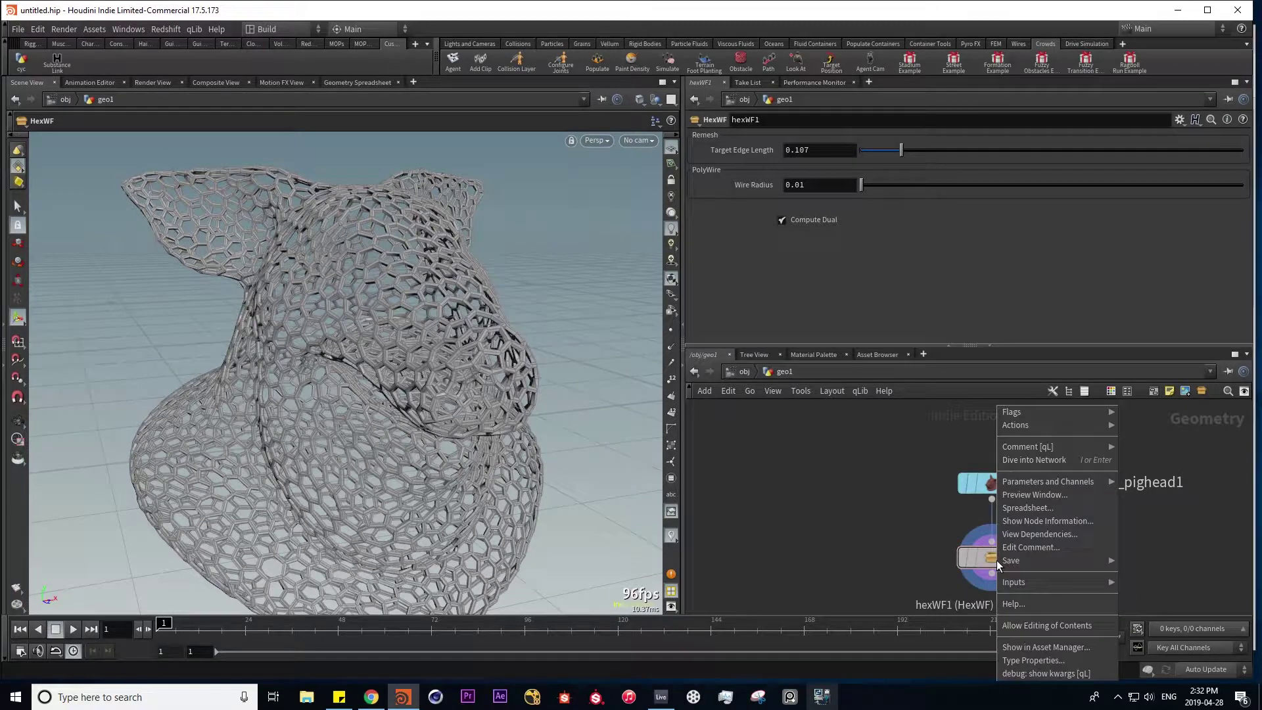
# Add polywire1's Divisions (div) to the asset's PolyWire folder, accept, then unlock and save the definition
pyautogui.click(1034, 659)
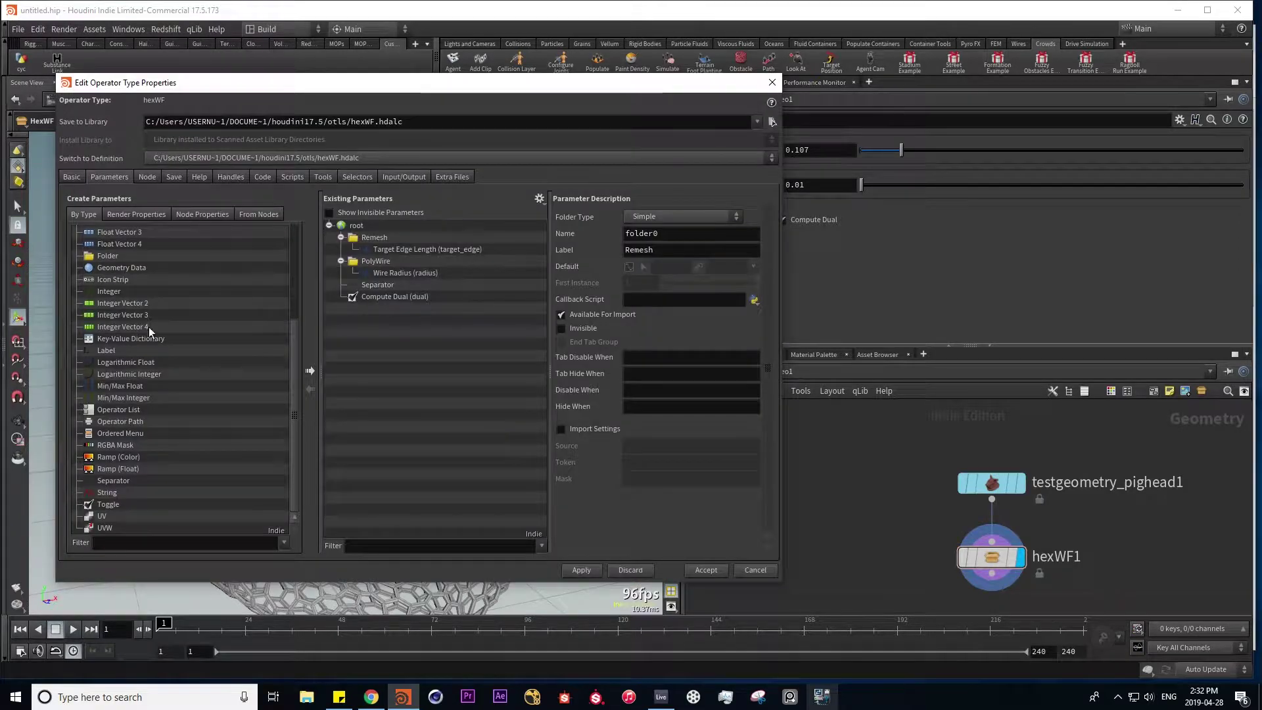
pyautogui.click(259, 214)
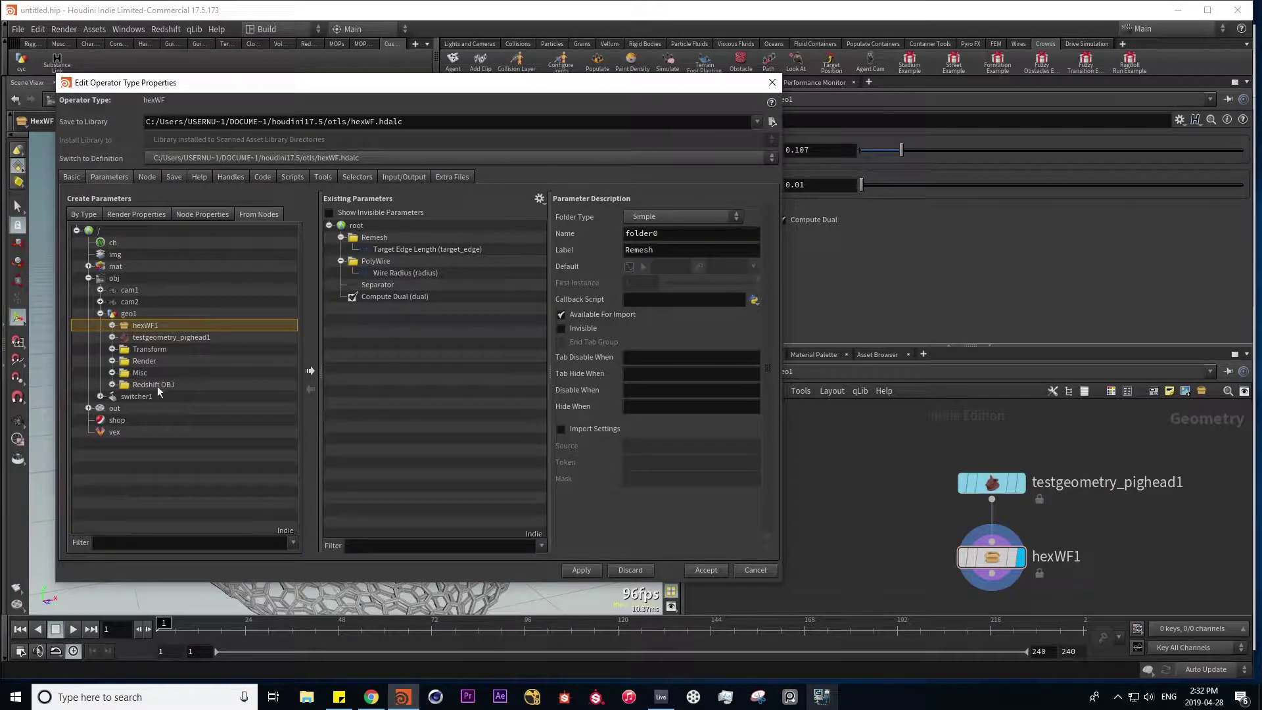
pyautogui.click(112, 326)
pyautogui.click(123, 349)
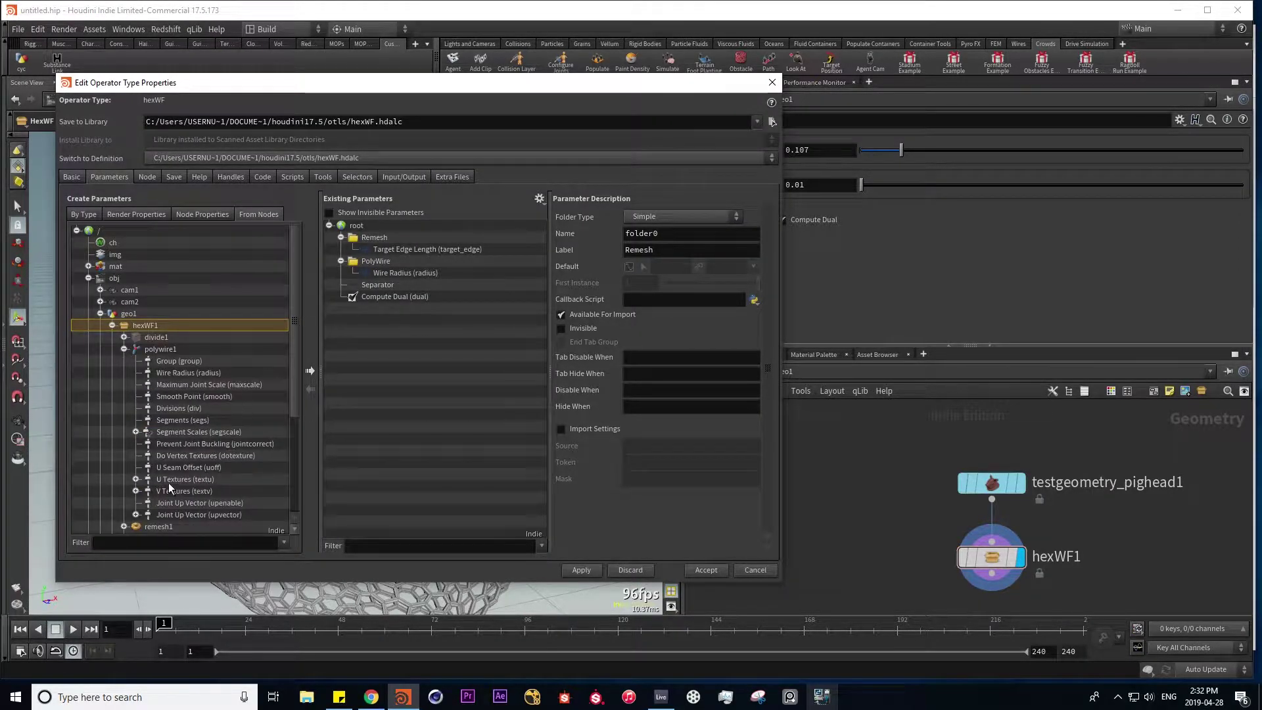
pyautogui.moveTo(179, 408); pyautogui.dragTo(372, 259)
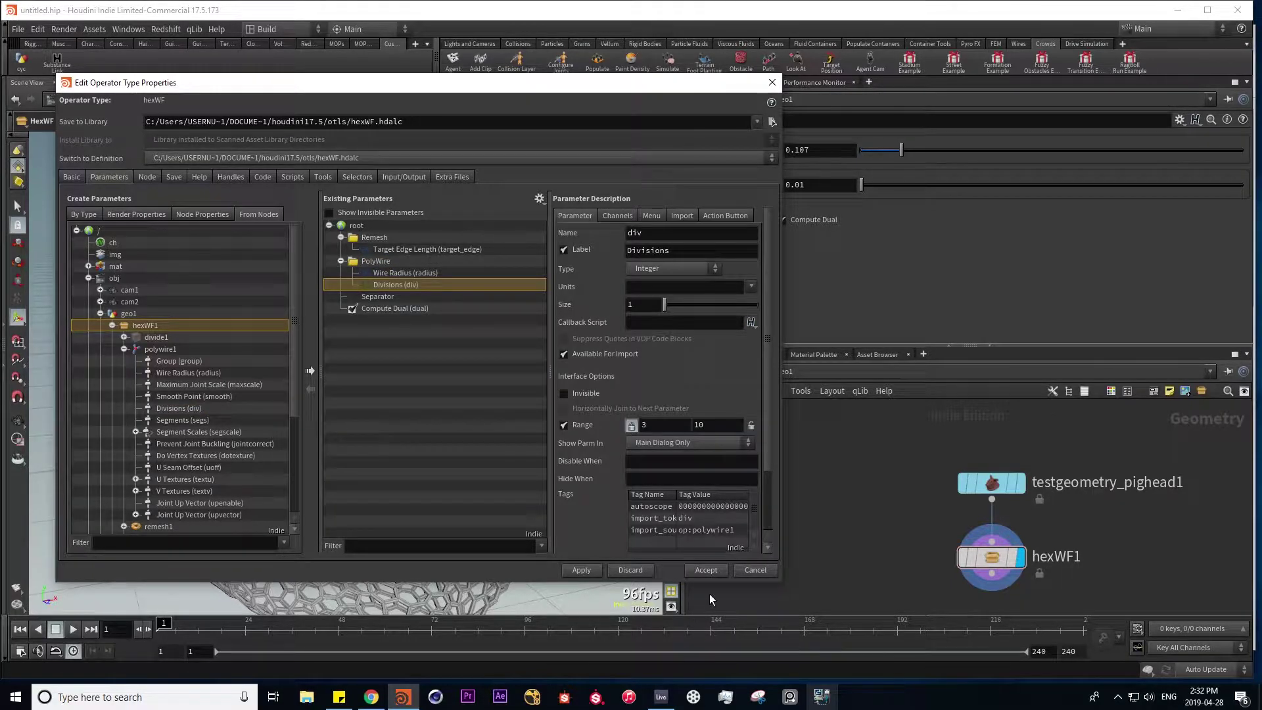
pyautogui.click(707, 570)
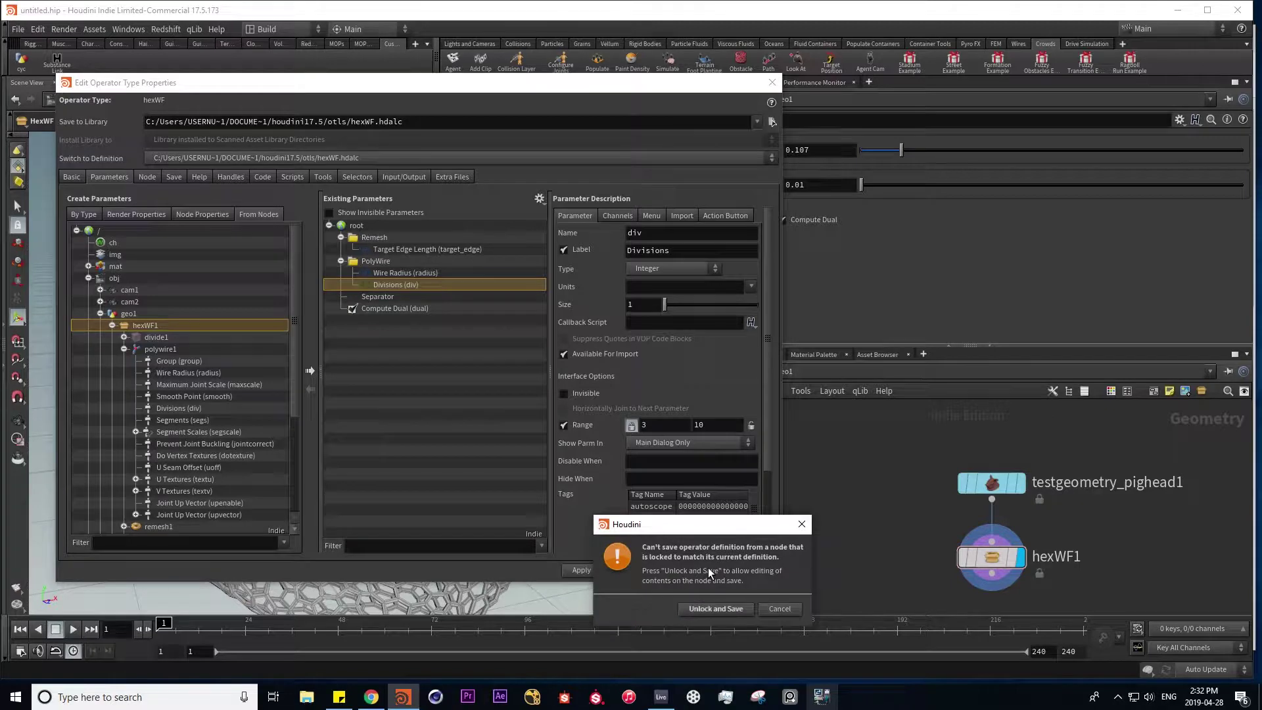
pyautogui.click(717, 608)
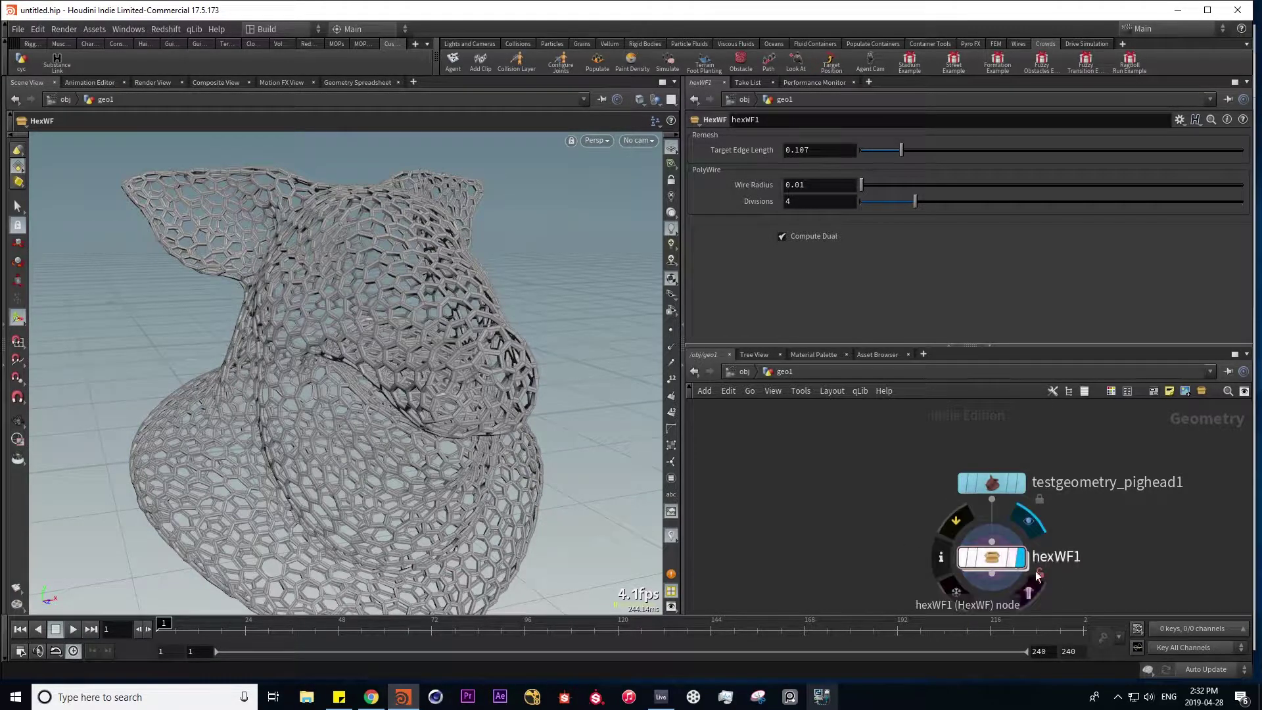
# Add a test hexWF2 node, delete it again, and frame the remaining network
pyautogui.press('Tab')
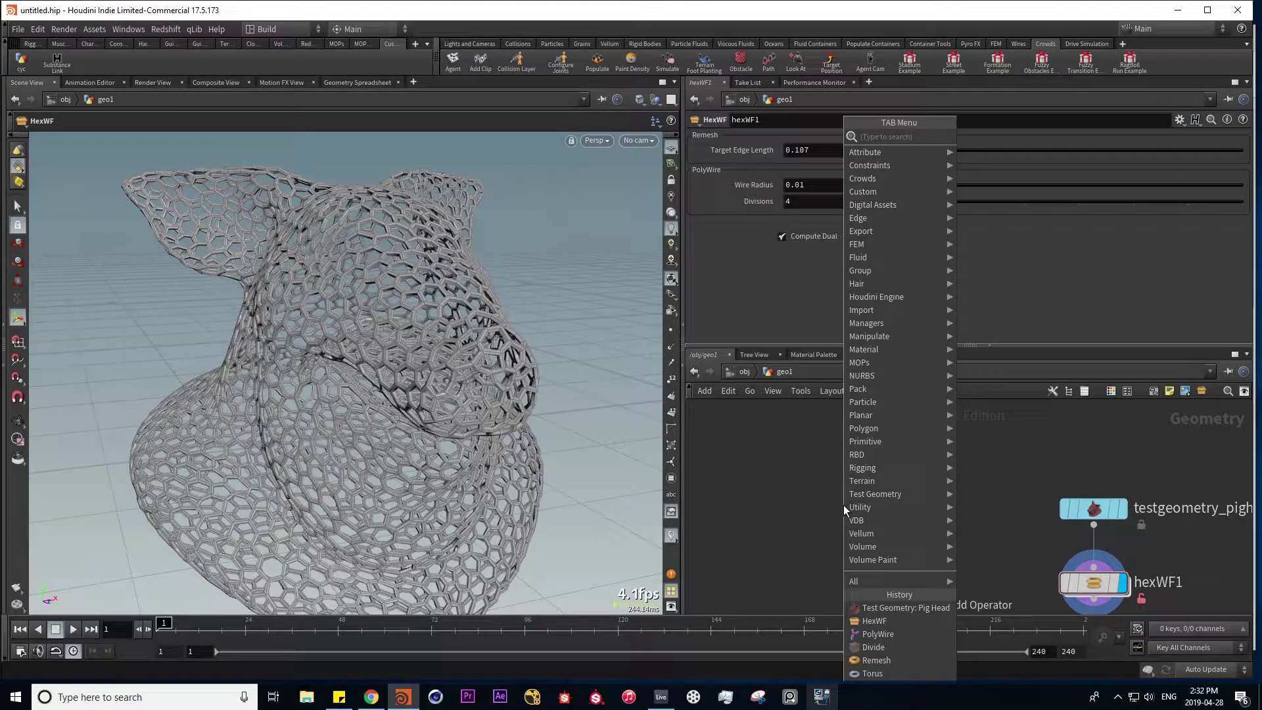
pyautogui.write('hex')
pyautogui.press('Return')
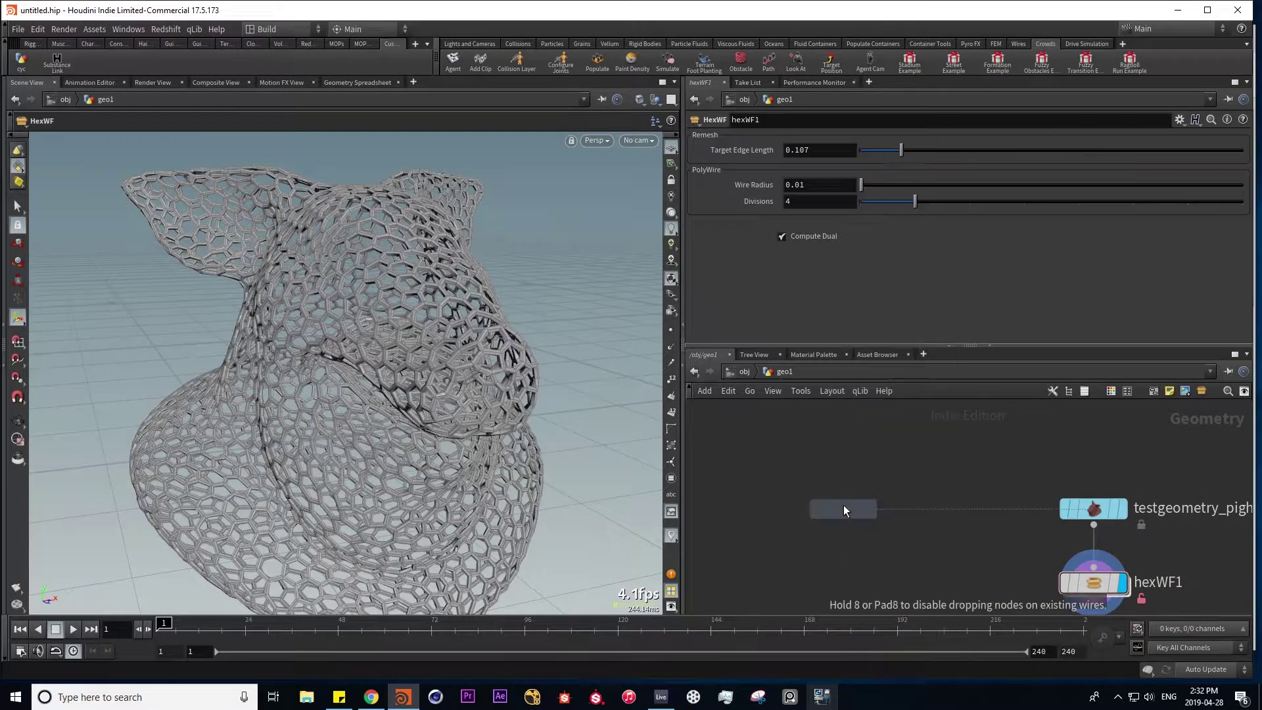
pyautogui.click(843, 505)
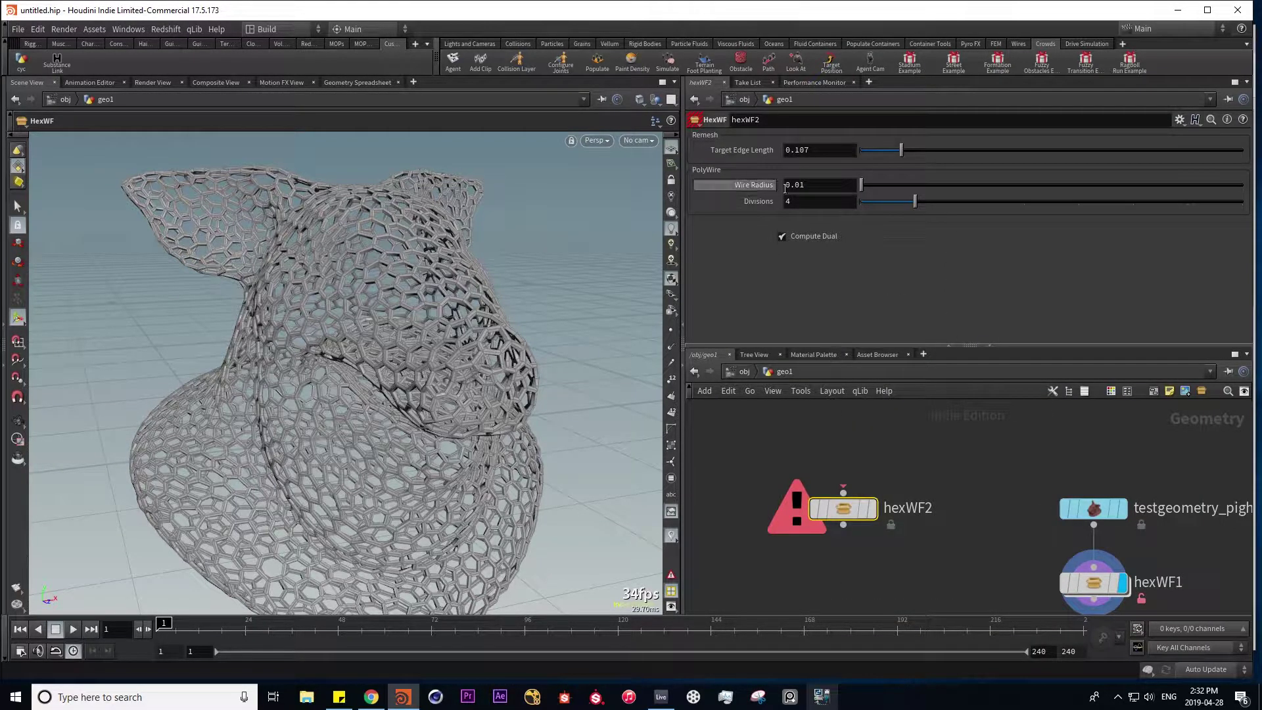
pyautogui.moveTo(843, 512)
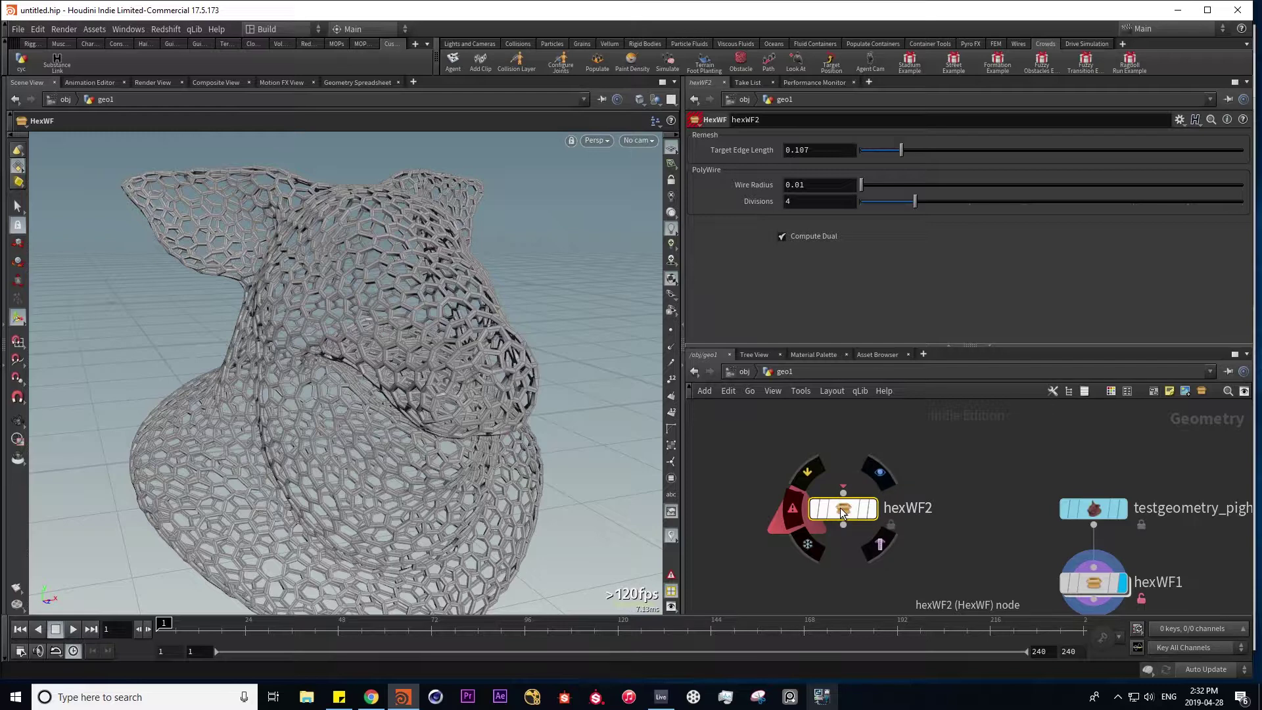
pyautogui.press('Delete')
pyautogui.press('h')
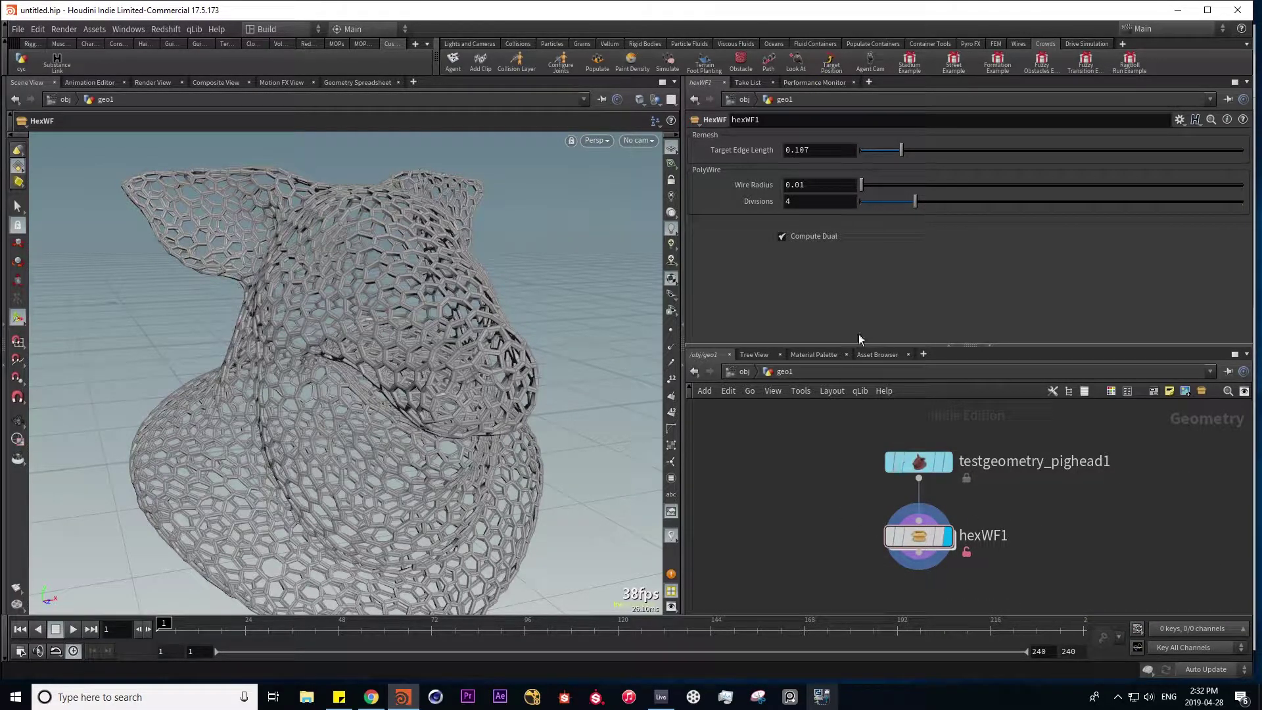
# Change Target Edge Length, which crashes Houdini, then dismiss the fatal error and restart empty
pyautogui.moveTo(900, 148)
pyautogui.mouseDown()
pyautogui.moveTo(917, 150)
pyautogui.moveTo(890, 151)
pyautogui.mouseUp()
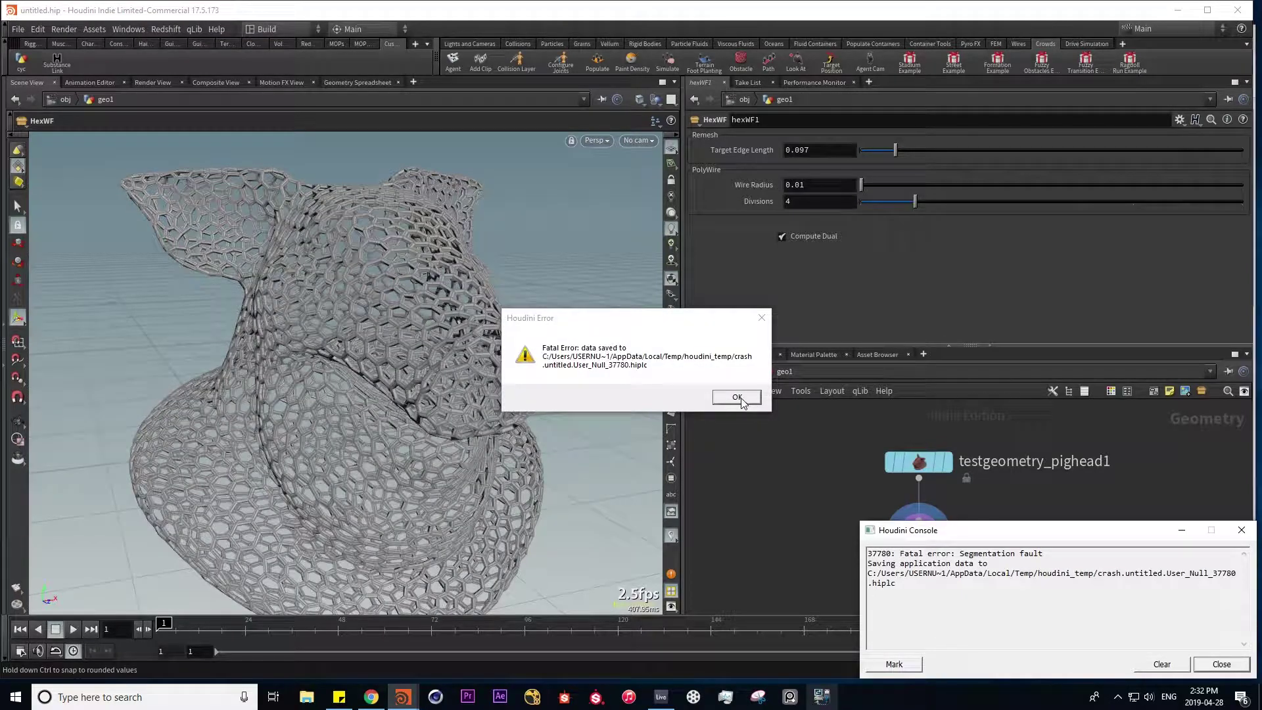
pyautogui.click(737, 398)
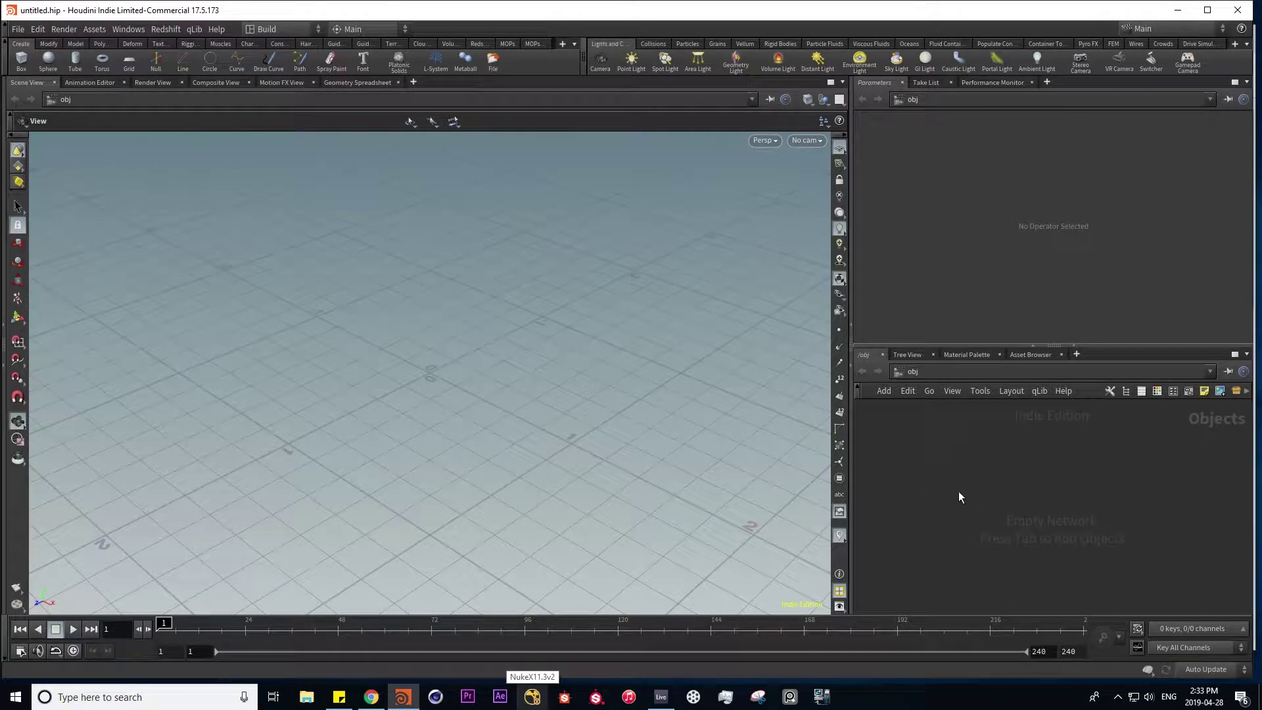
pyautogui.press('Tab')
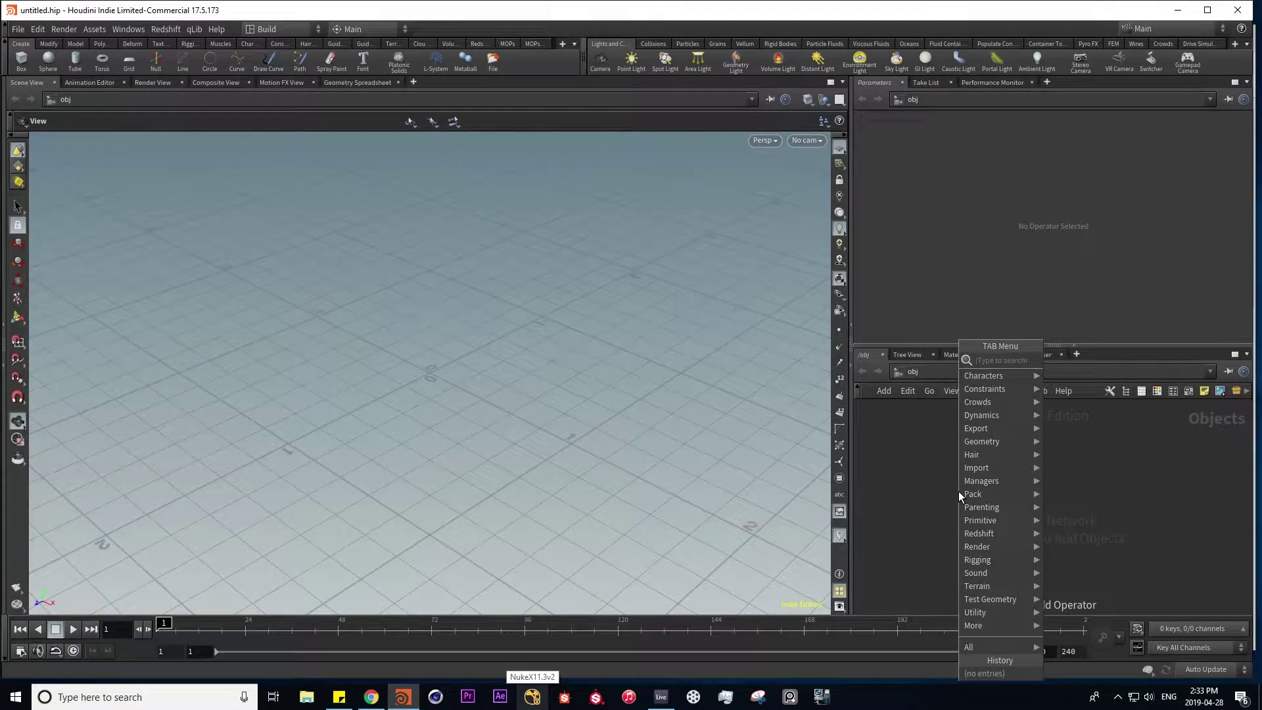
# Add a Test Geometry: Rubber Toy node to the scene
pyautogui.write('geo')
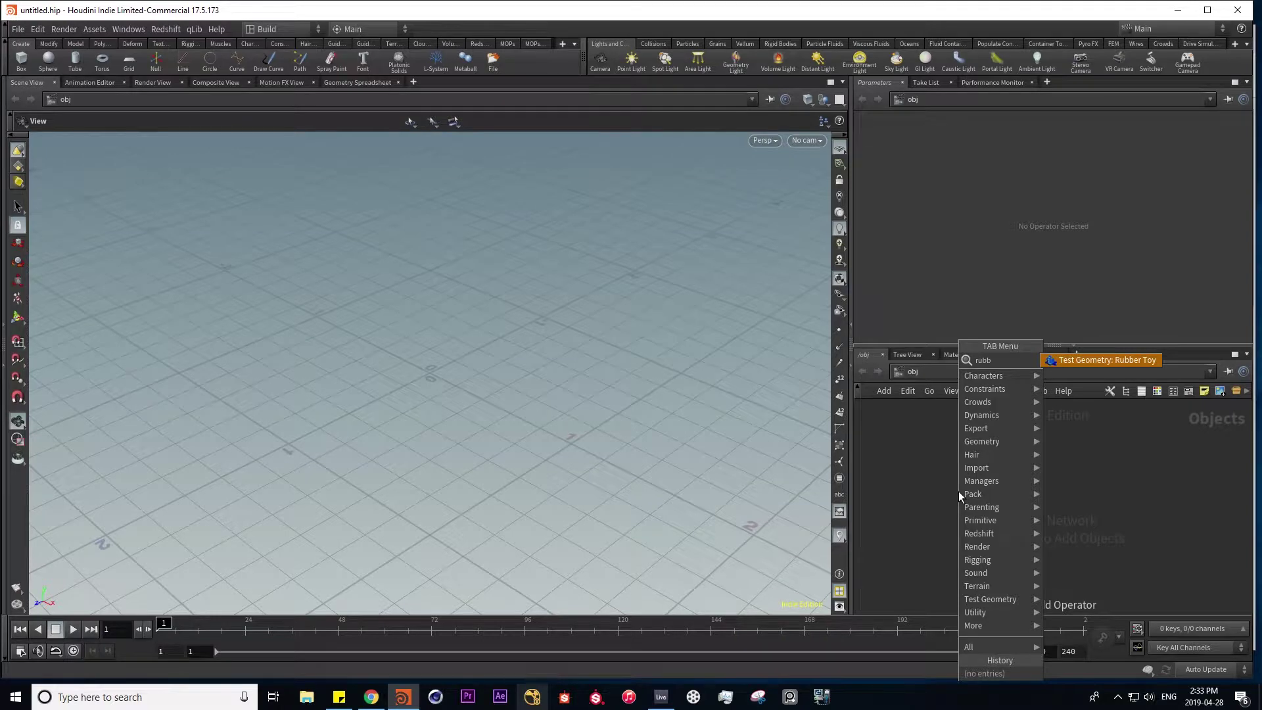
pyautogui.press('Return')
pyautogui.click(959, 491)
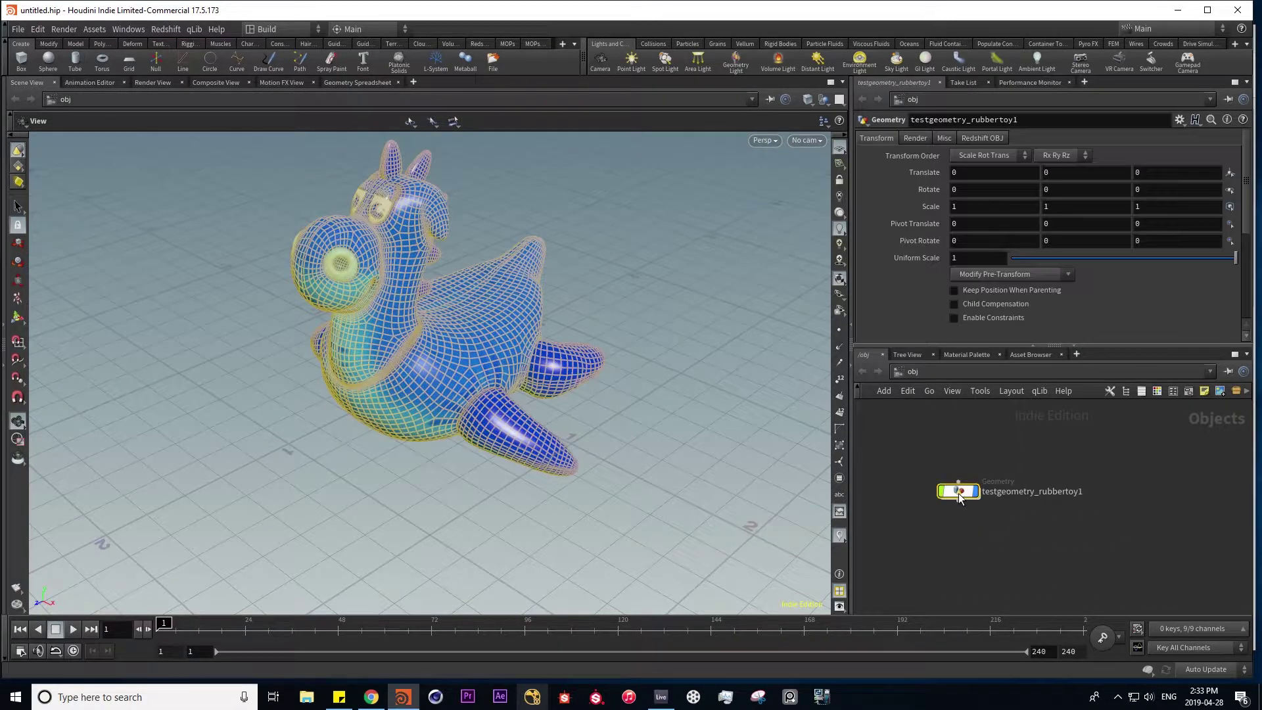
# Wire a HexWF node under the rubber toy and display it as a hexagonal wireframe
pyautogui.press('Tab')
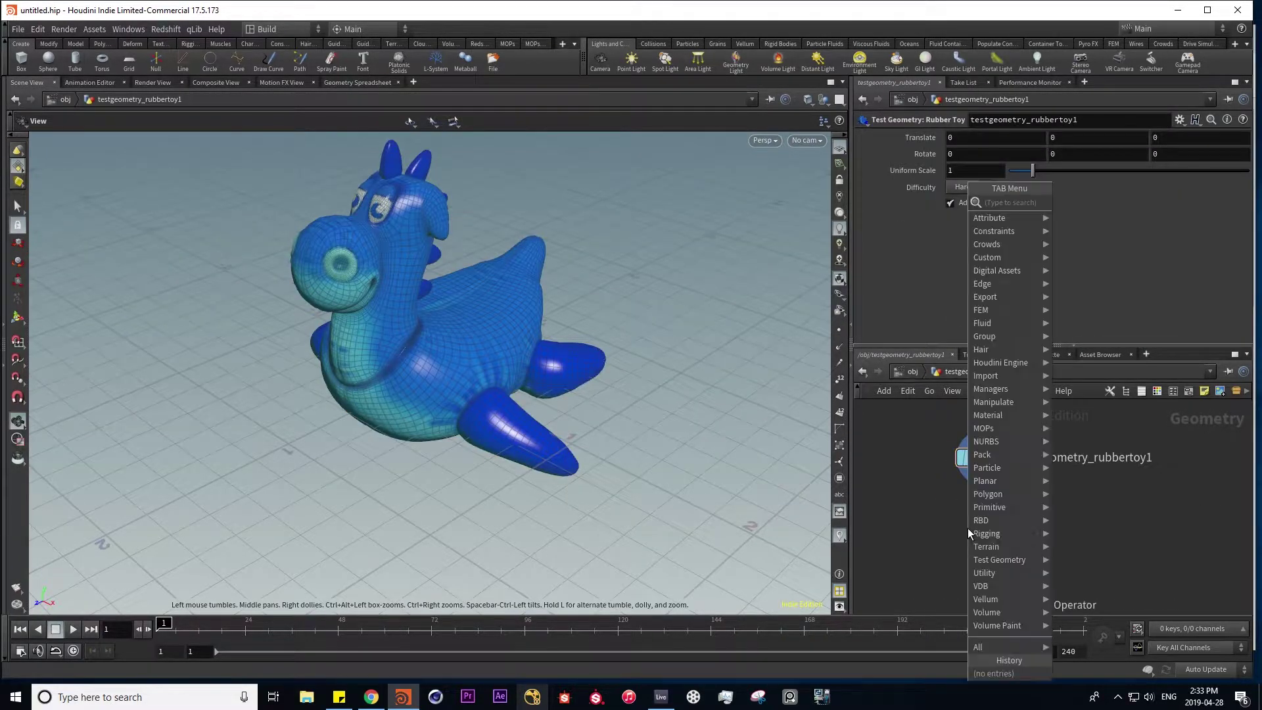
pyautogui.write('hfnoise')
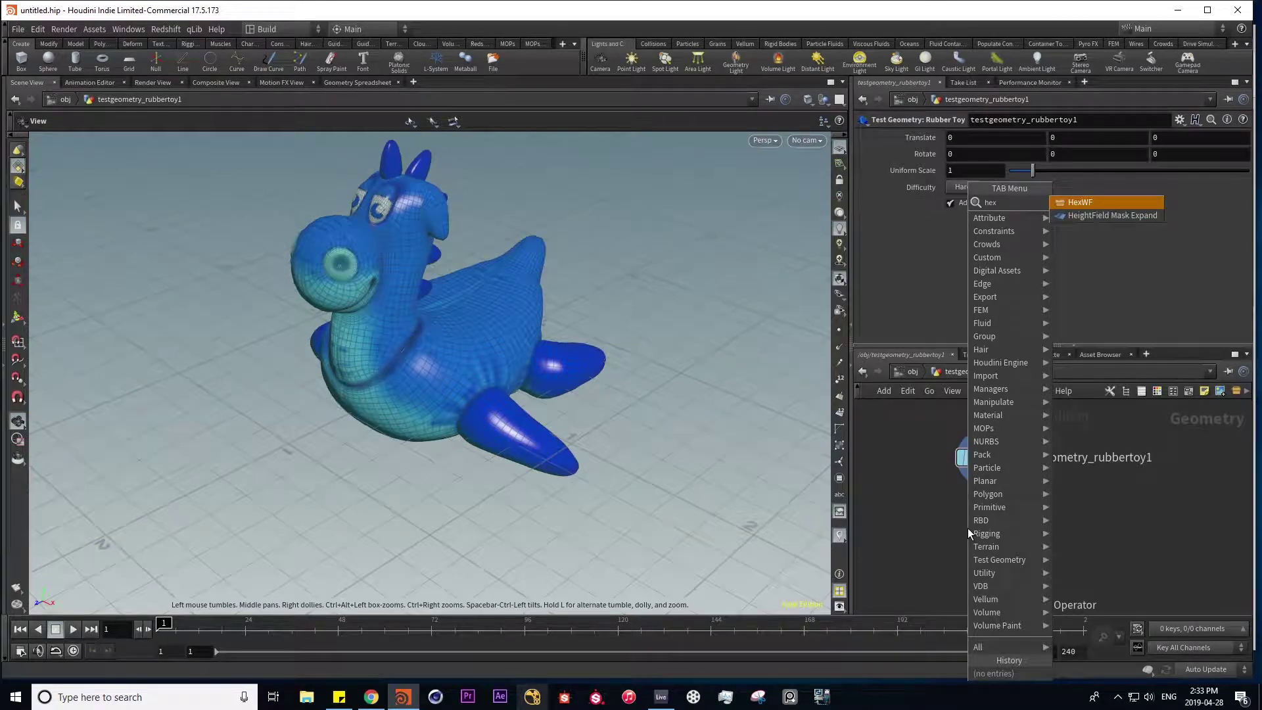
pyautogui.press('Return')
pyautogui.click(984, 514)
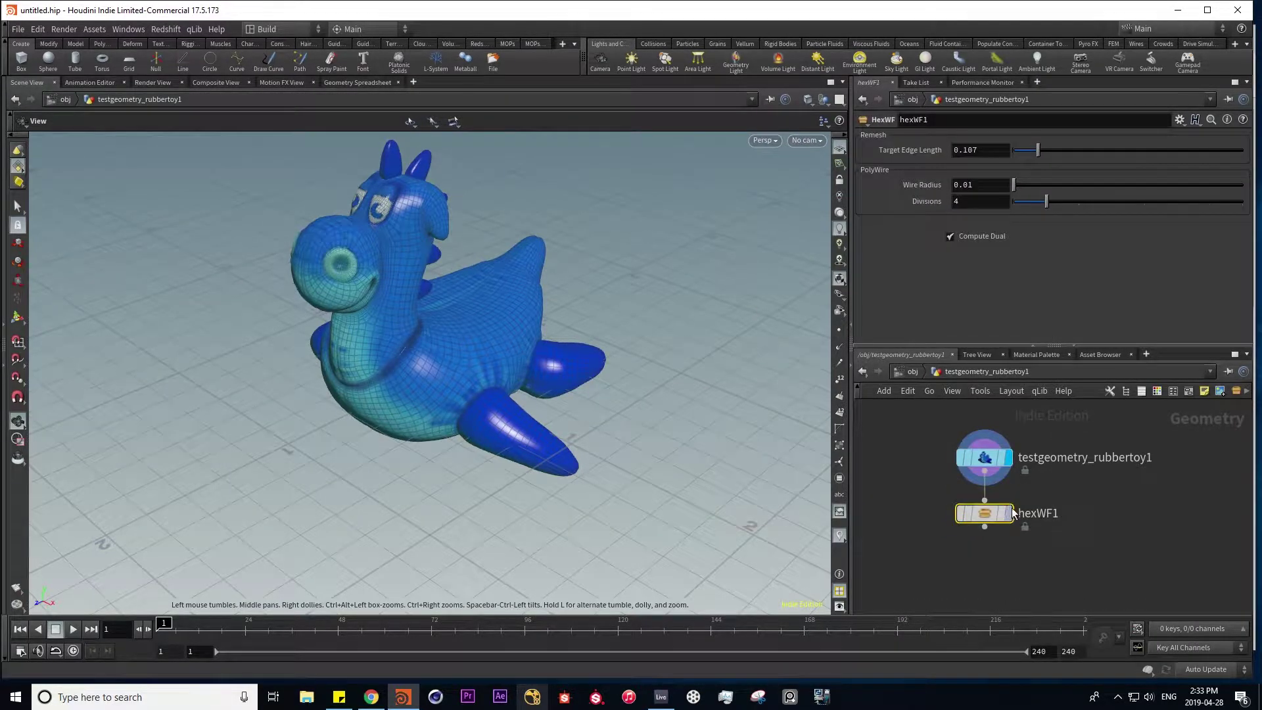
pyautogui.click(1009, 514)
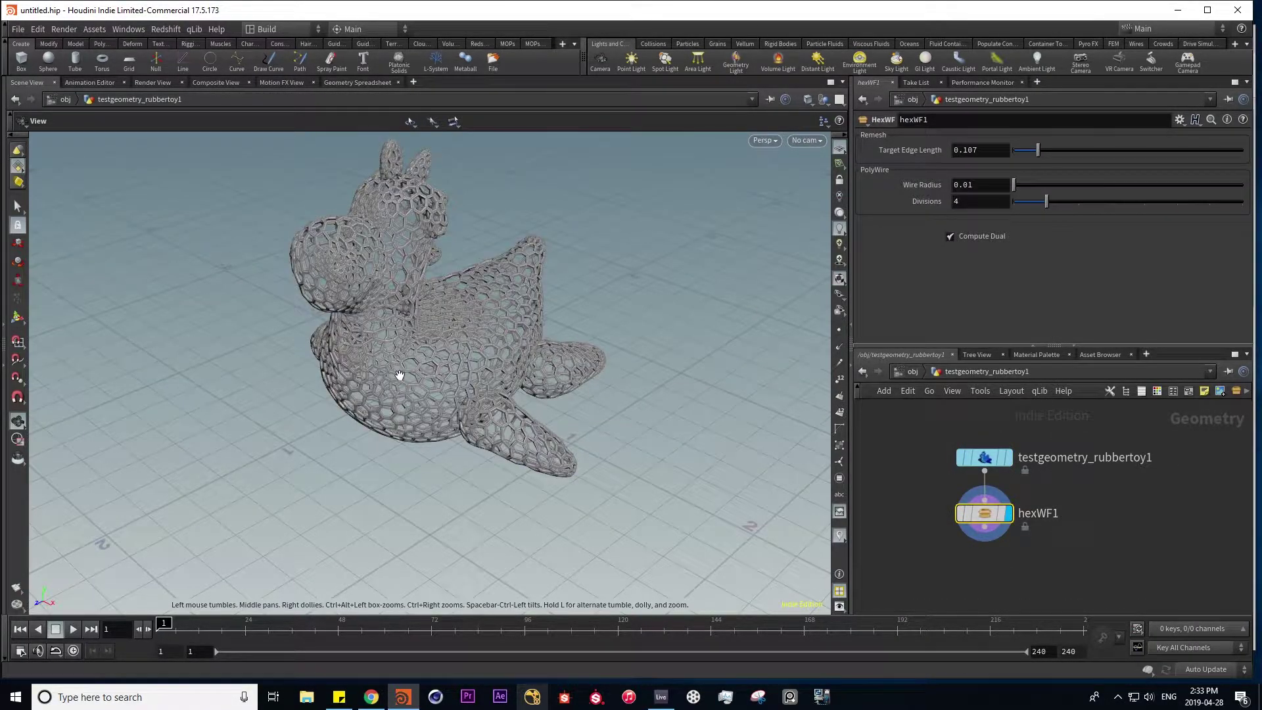
pyautogui.moveTo(400, 375); pyautogui.dragTo(448, 355)
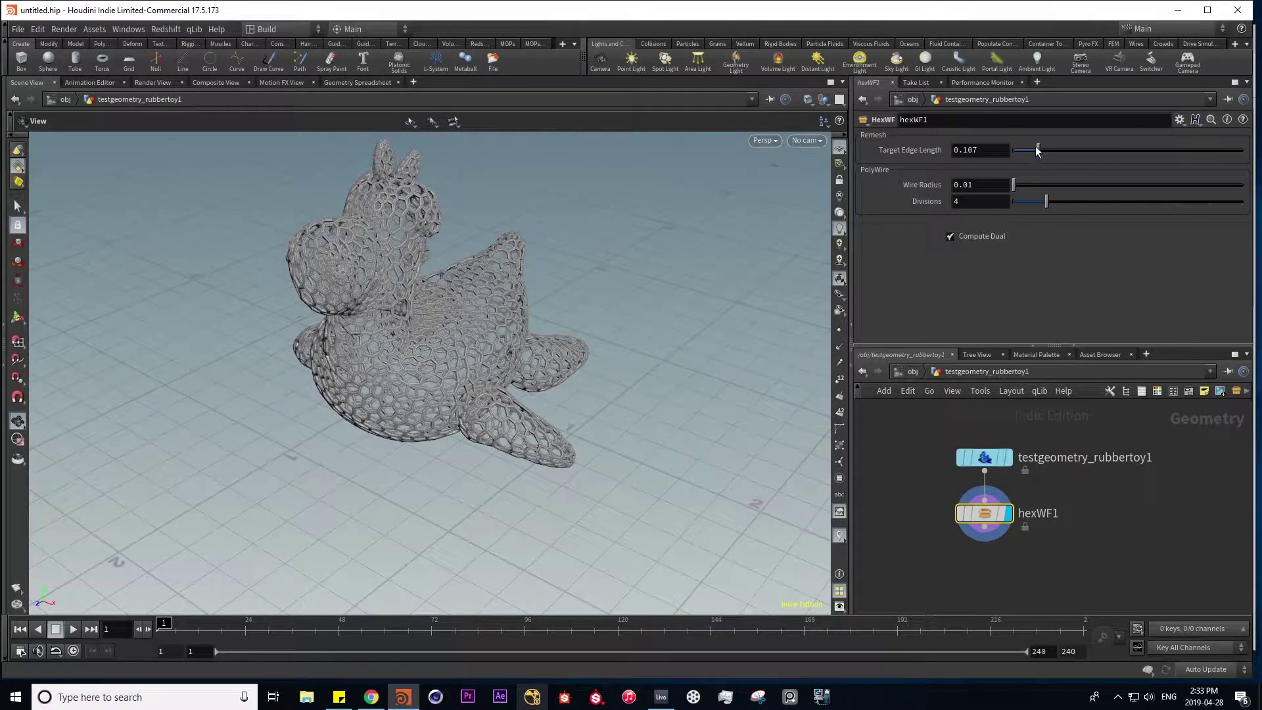
# Raise the hex wireframe's Target Edge Length to 0.142 and look closely at the resulting mesh
pyautogui.moveTo(1037, 153); pyautogui.dragTo(1046, 151)
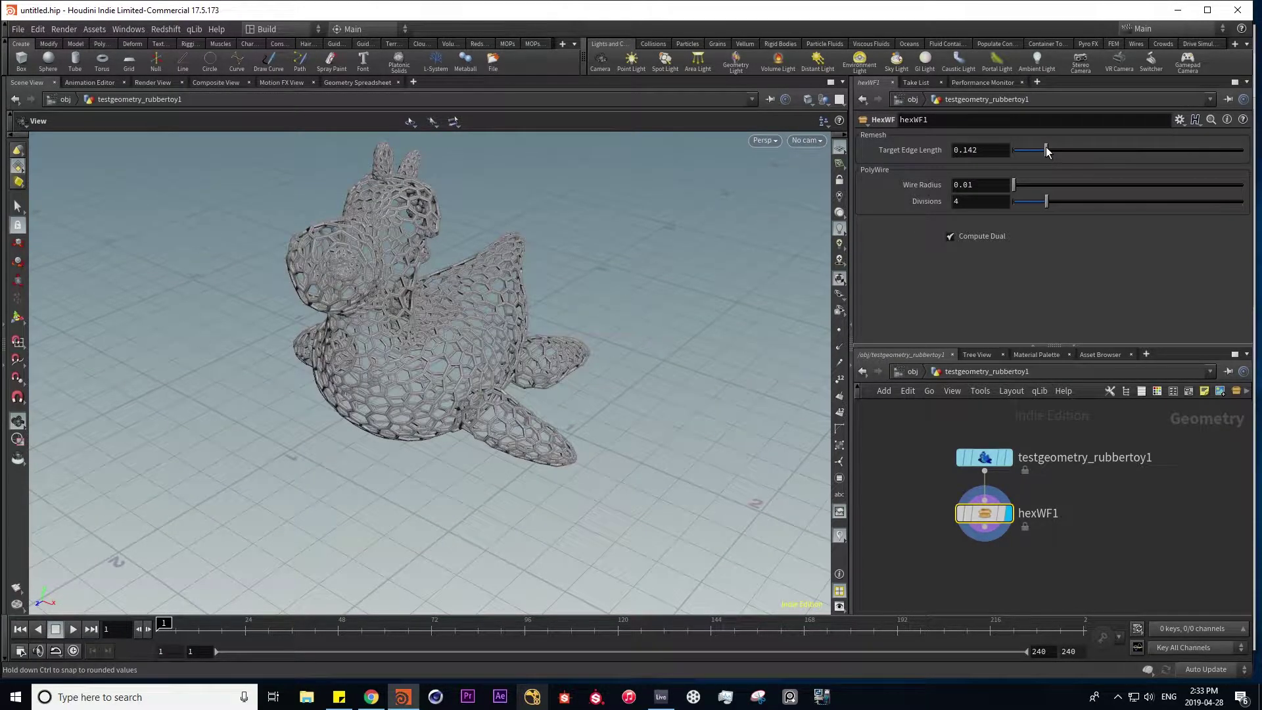
pyautogui.moveTo(358, 319)
pyautogui.mouseDown()
pyautogui.moveTo(386, 316)
pyautogui.moveTo(369, 327)
pyautogui.mouseUp()
pyautogui.moveTo(369, 327); pyautogui.dragTo(556, 264, button='right')
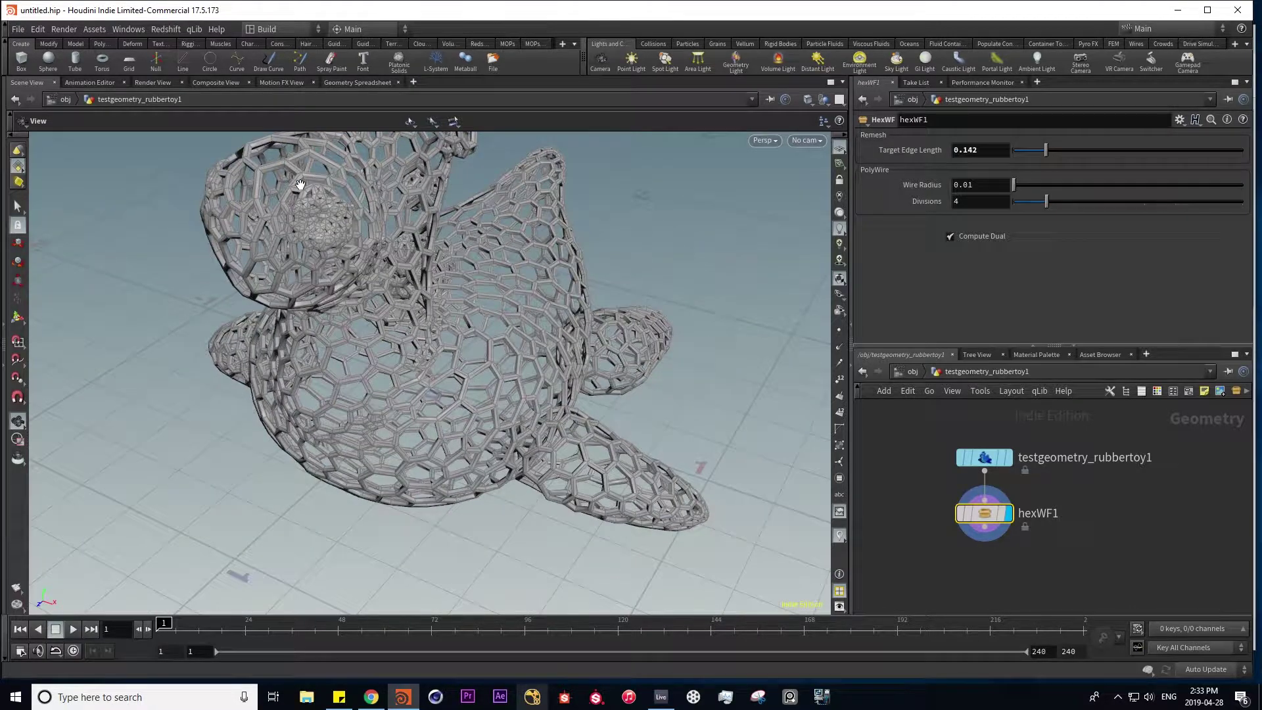
# Zoom in on the toy's head, then thin the wires to radius 0.004 and increase Divisions to 8
pyautogui.moveTo(296, 186); pyautogui.dragTo(386, 175)
pyautogui.moveTo(386, 175); pyautogui.dragTo(250, 263, button='right')
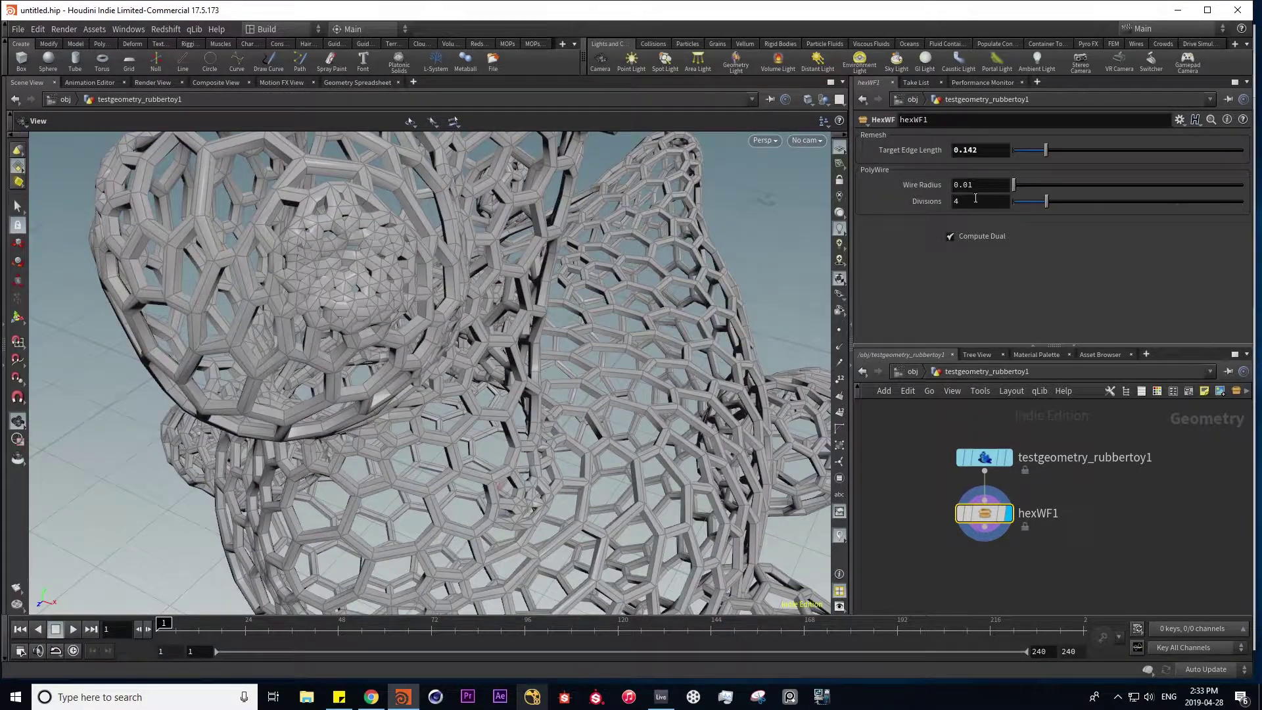
pyautogui.moveTo(967, 185); pyautogui.dragTo(936, 239, button='middle')
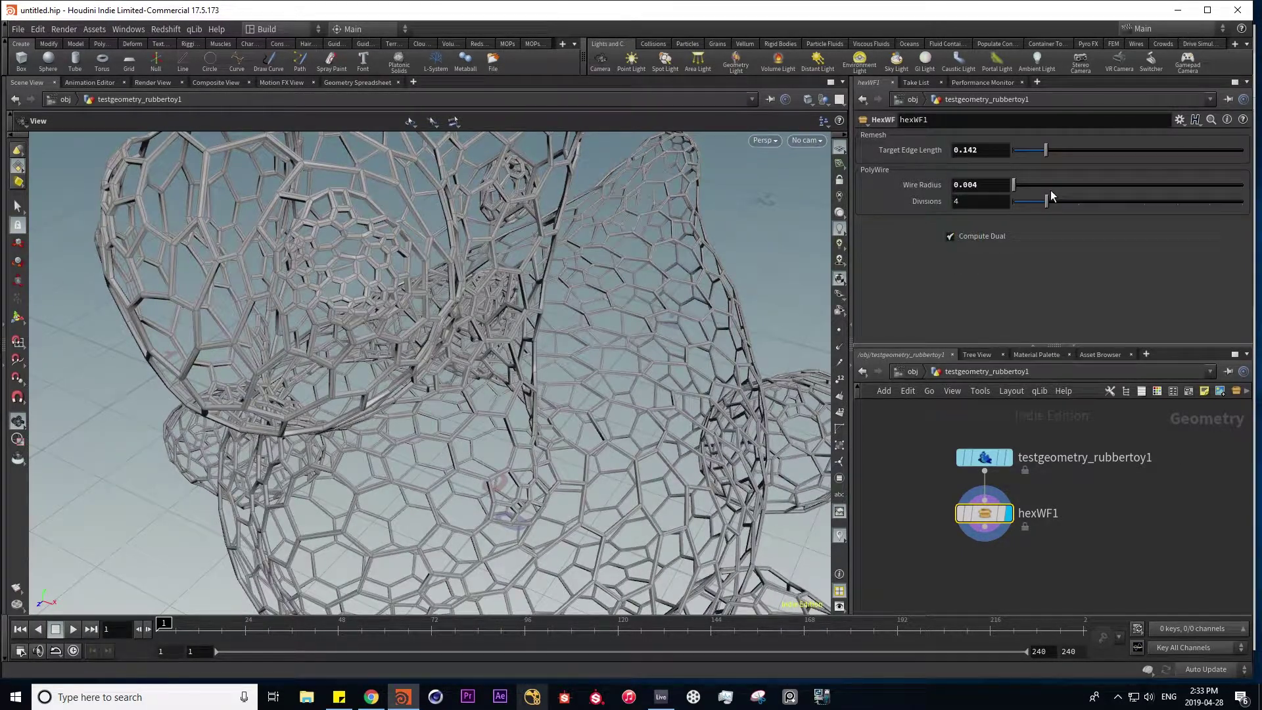
pyautogui.moveTo(1048, 204); pyautogui.dragTo(1176, 200)
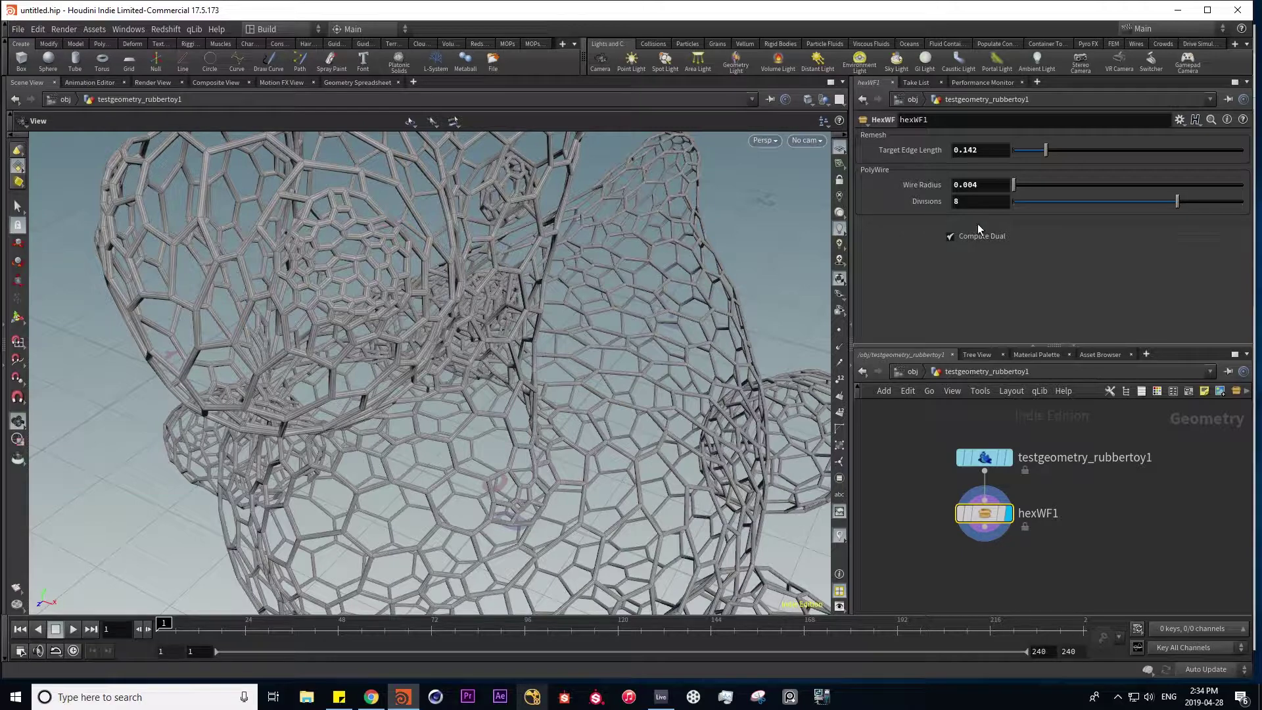
pyautogui.click(951, 236)
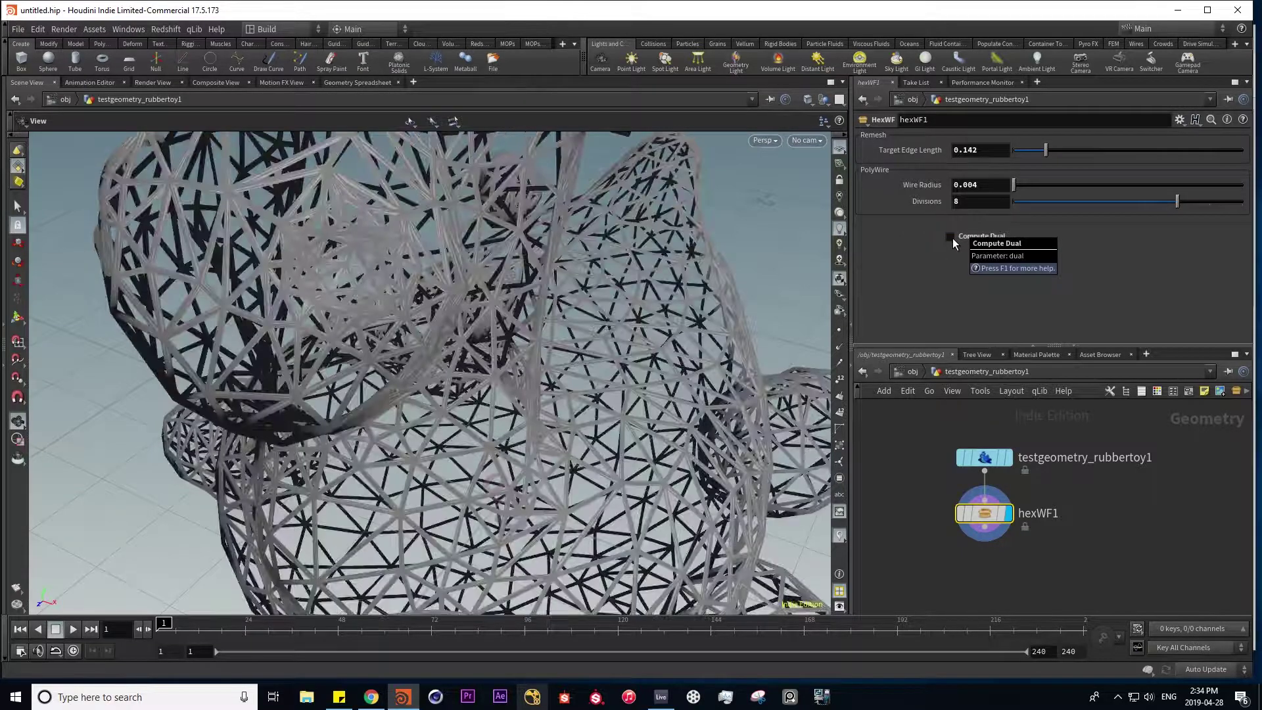
pyautogui.click(951, 237)
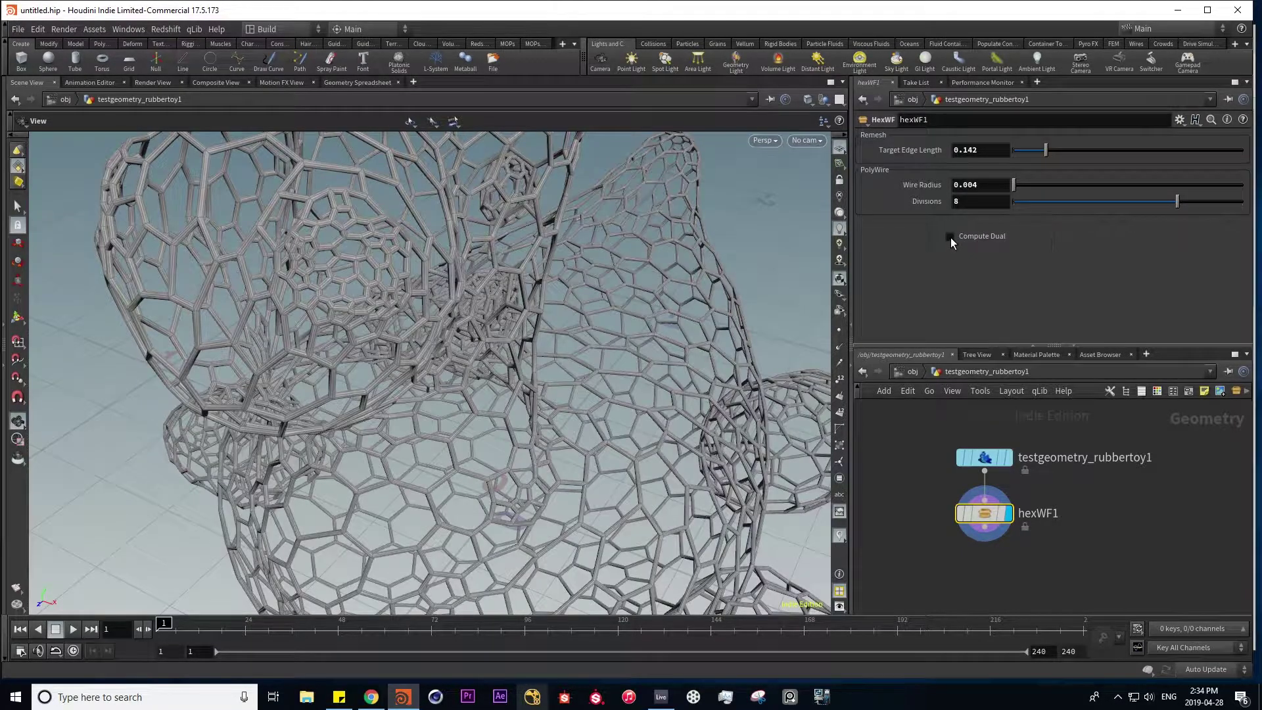
pyautogui.click(950, 237)
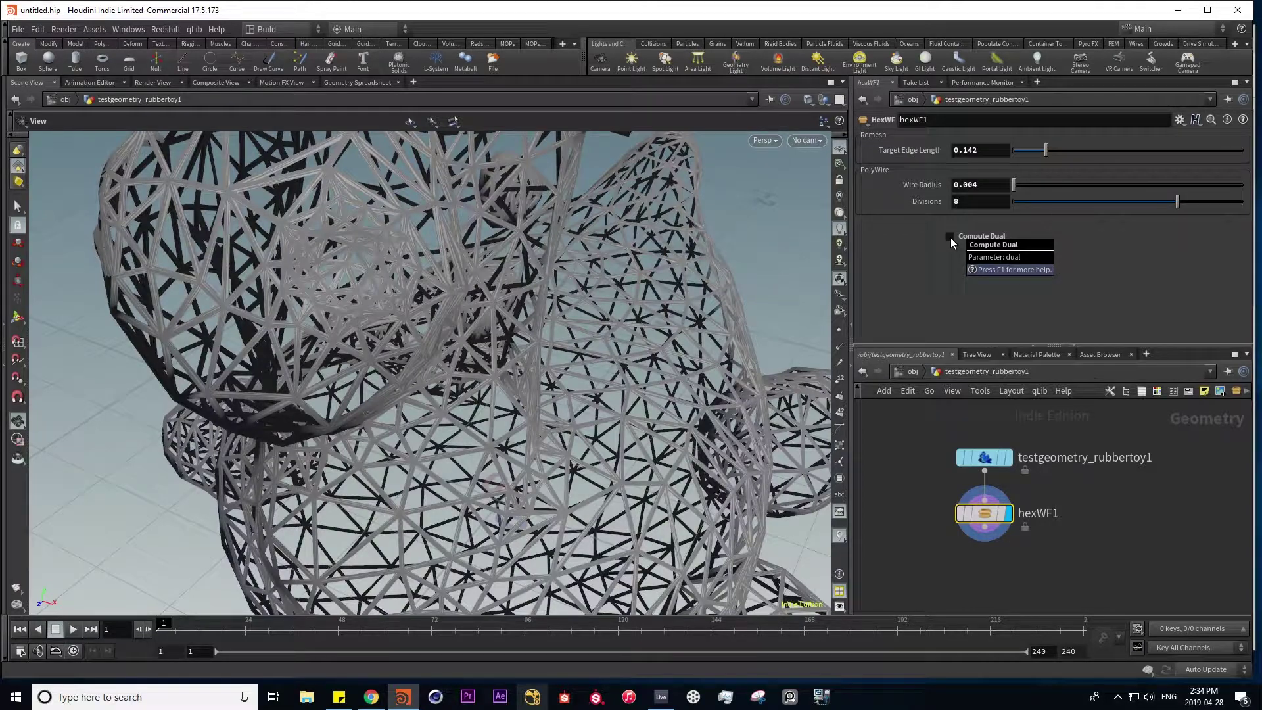
pyautogui.click(950, 237)
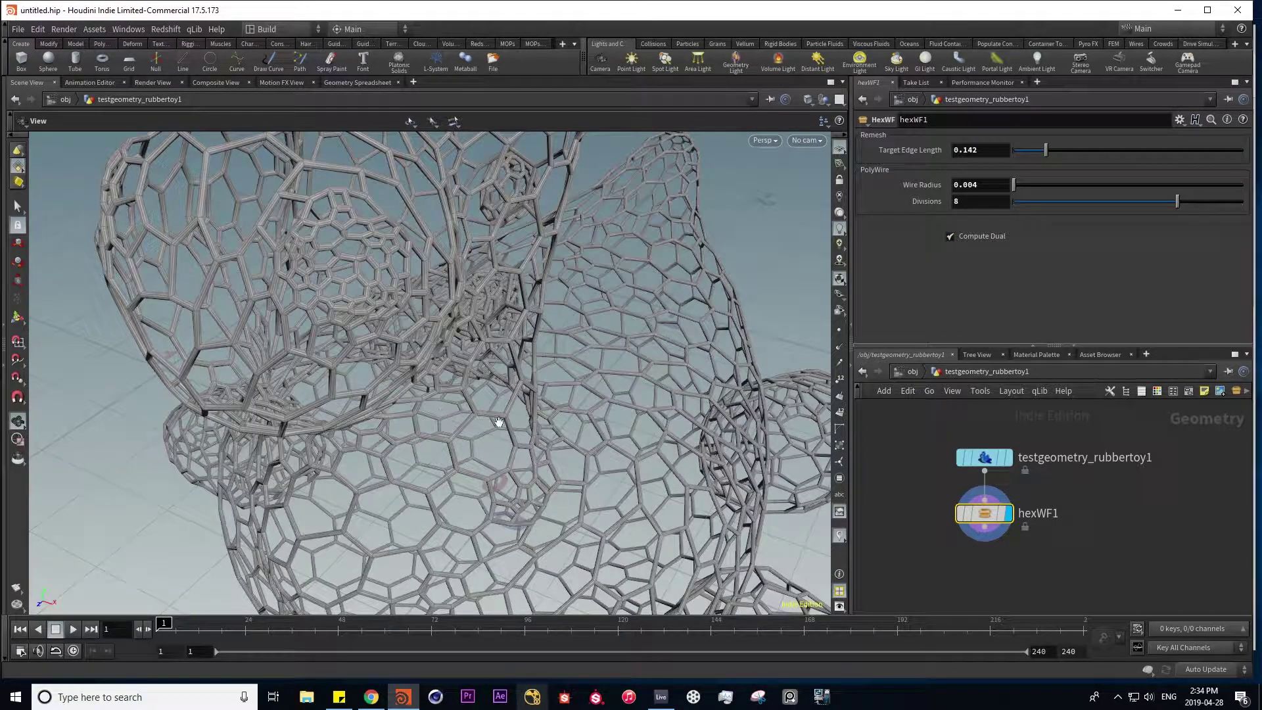
pyautogui.moveTo(640, 375); pyautogui.dragTo(380, 391, button='right')
pyautogui.moveTo(381, 392); pyautogui.dragTo(611, 443)
pyautogui.scroll(2, 510, 404)
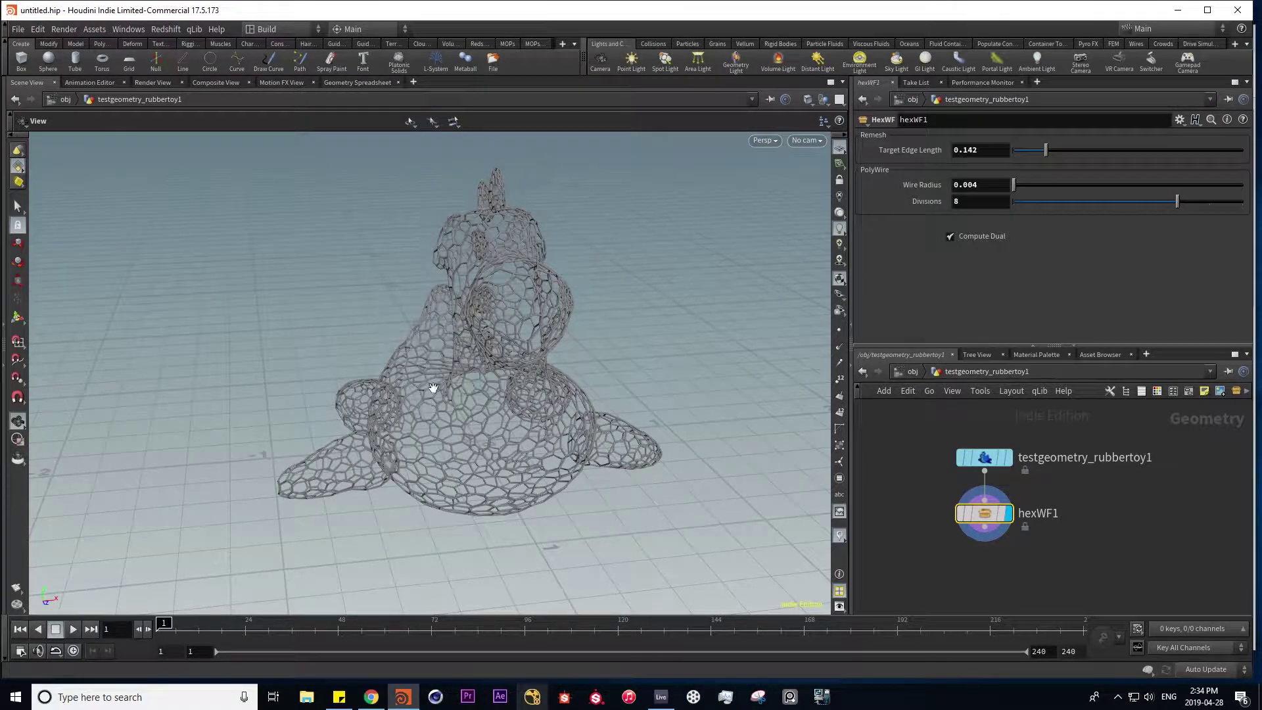